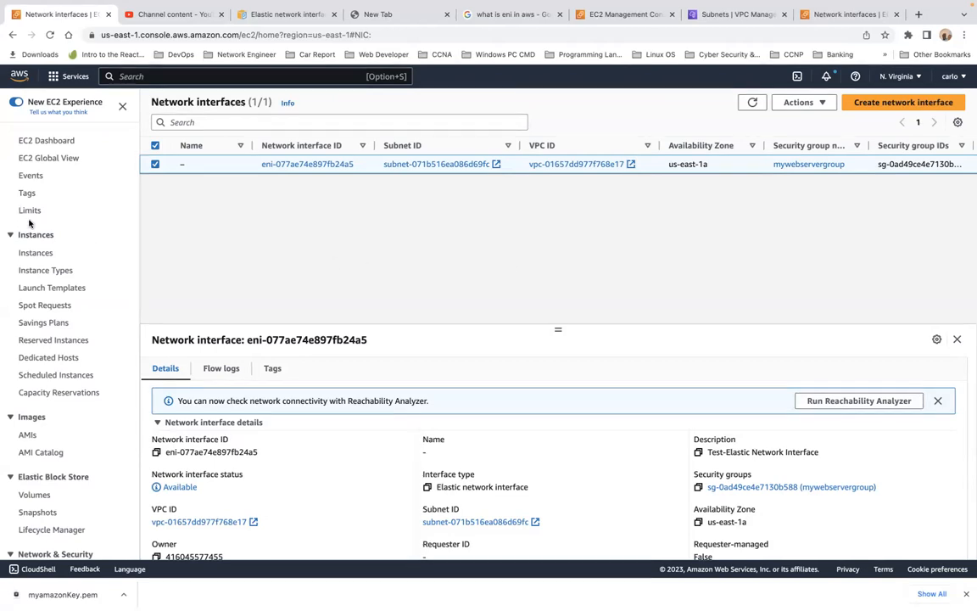
Start launching a new EC2 instance and name it My Web Server.
{"action": "left_click", "coordinate": [37, 253]}
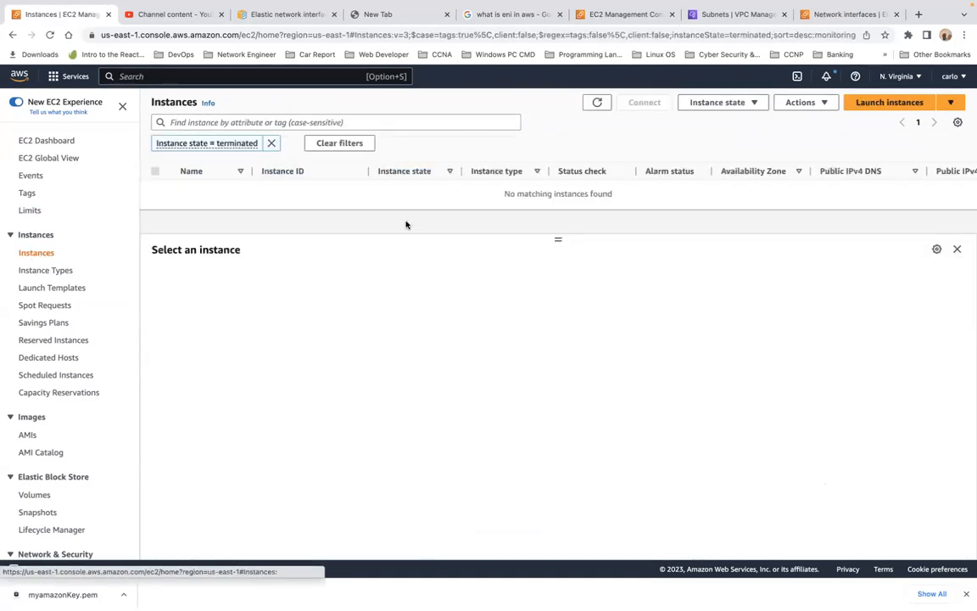
{"action": "left_click", "coordinate": [905, 103]}
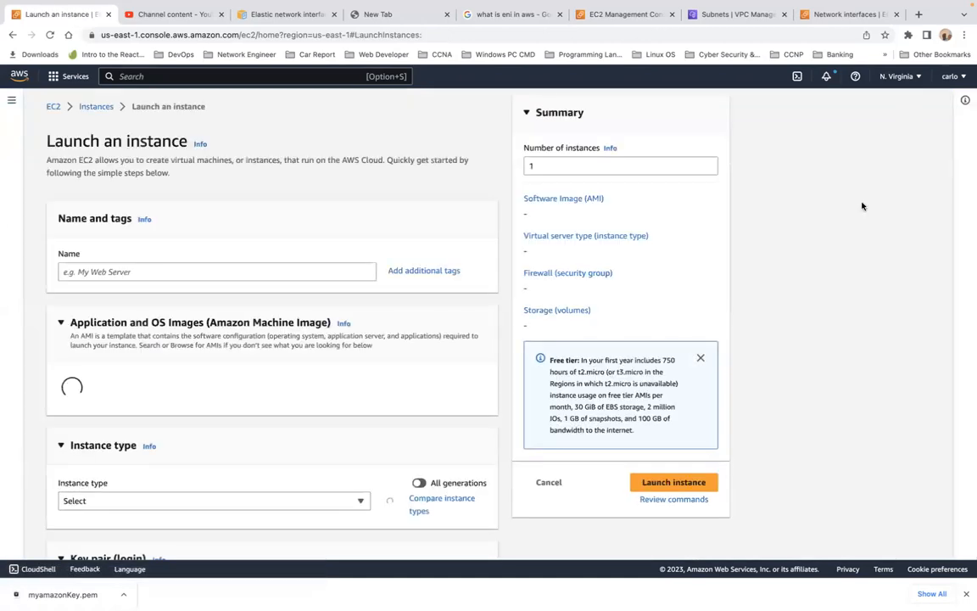
{"action": "left_click", "coordinate": [155, 273]}
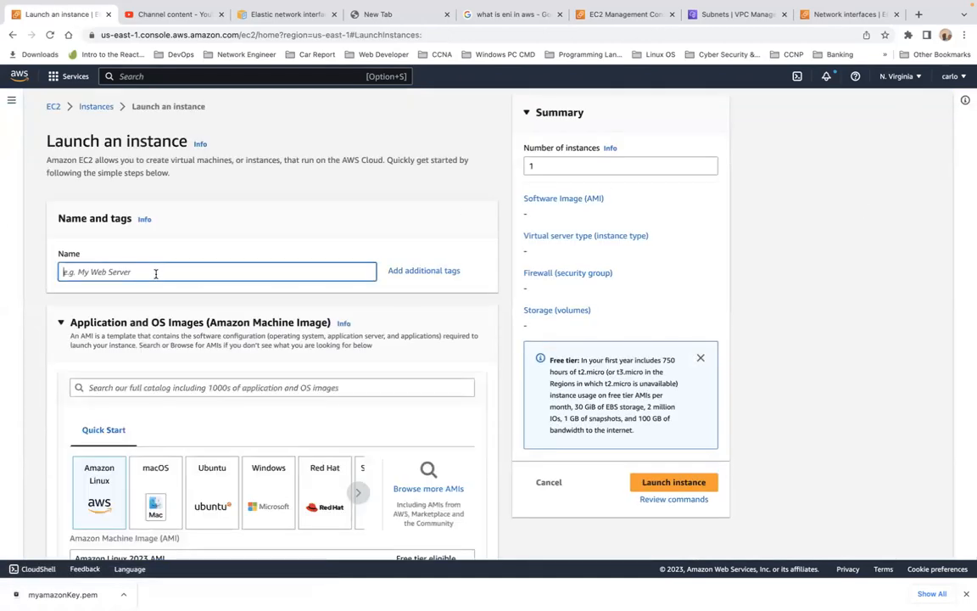
{"action": "type", "text": "My "}
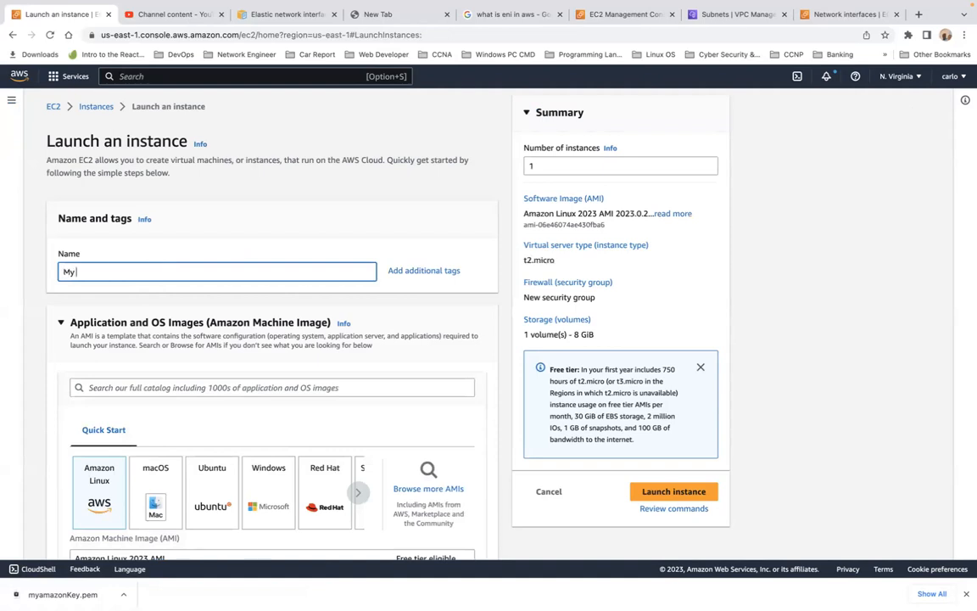
{"action": "type", "text": "Web Server"}
Open a new browser tab and search Google for what is hibernate in ec2.
{"action": "mouse_move", "coordinate": [918, 4]}
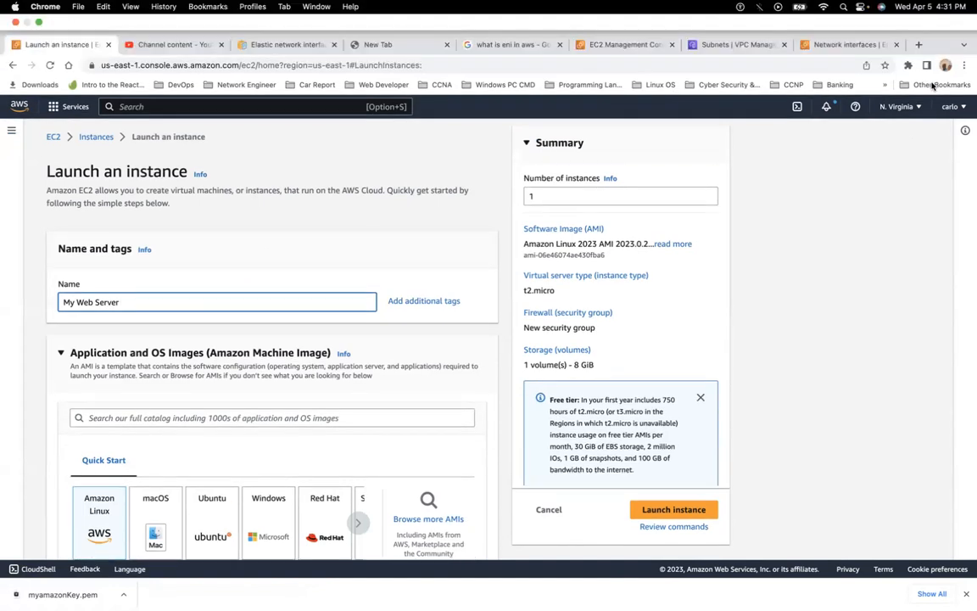
{"action": "left_click", "coordinate": [919, 44]}
{"action": "type", "text": "google.com"}
{"action": "key", "text": "Return"}
{"action": "type", "text": "what is "}
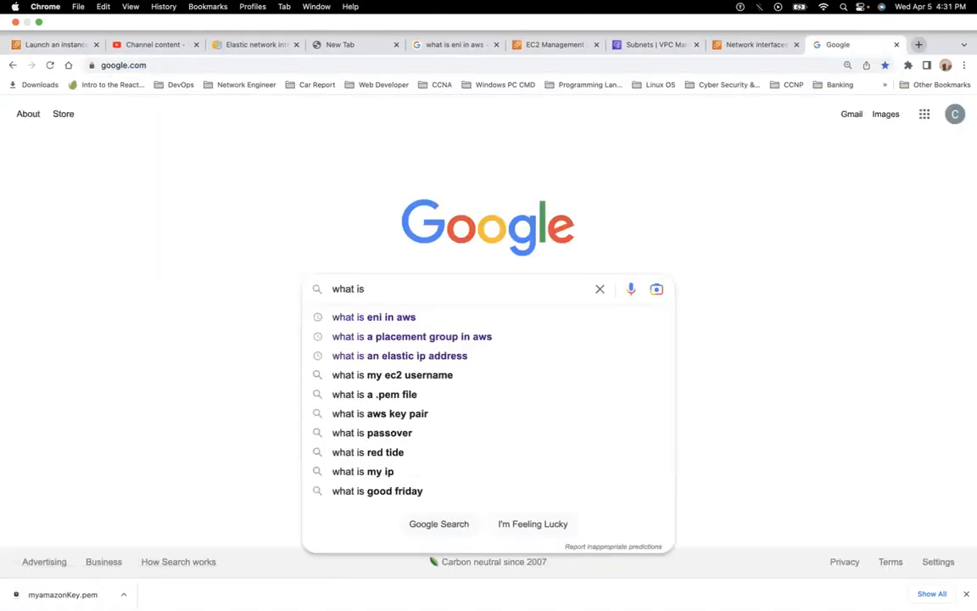
{"action": "type", "text": "hiber"}
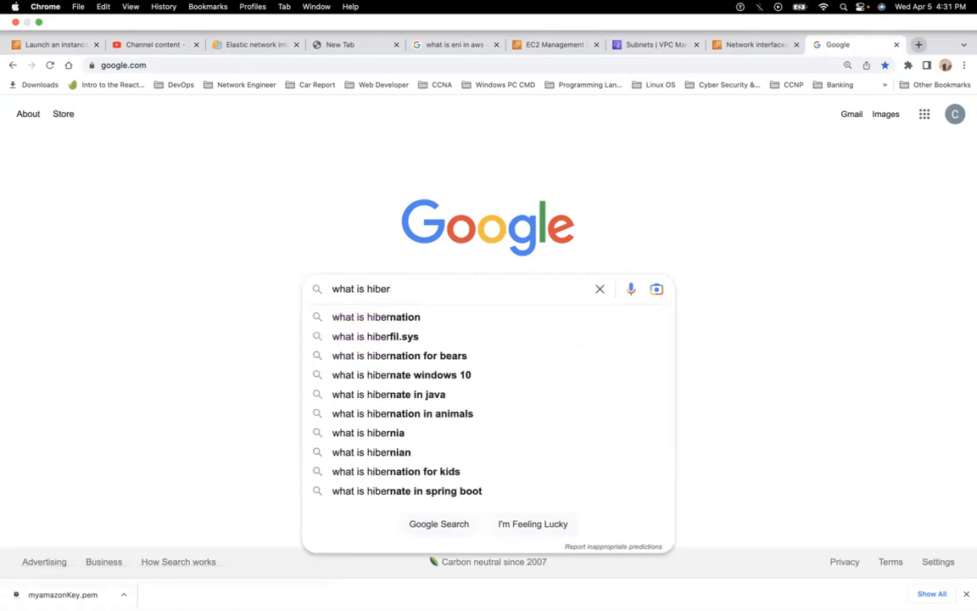
{"action": "type", "text": "nate in"}
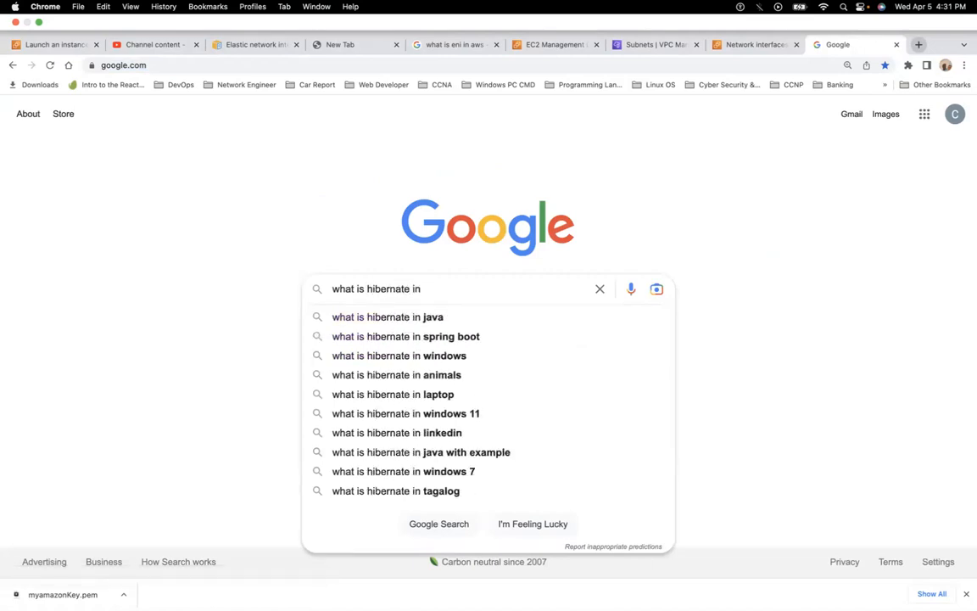
{"action": "key", "text": "BackSpace"}
{"action": "key", "text": "BackSpace"}
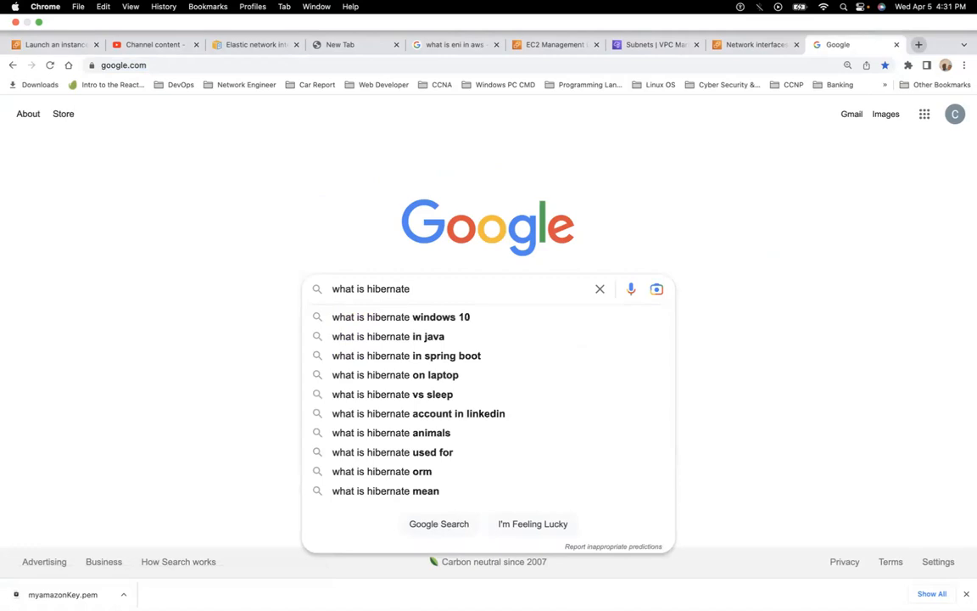
{"action": "type", "text": "in"}
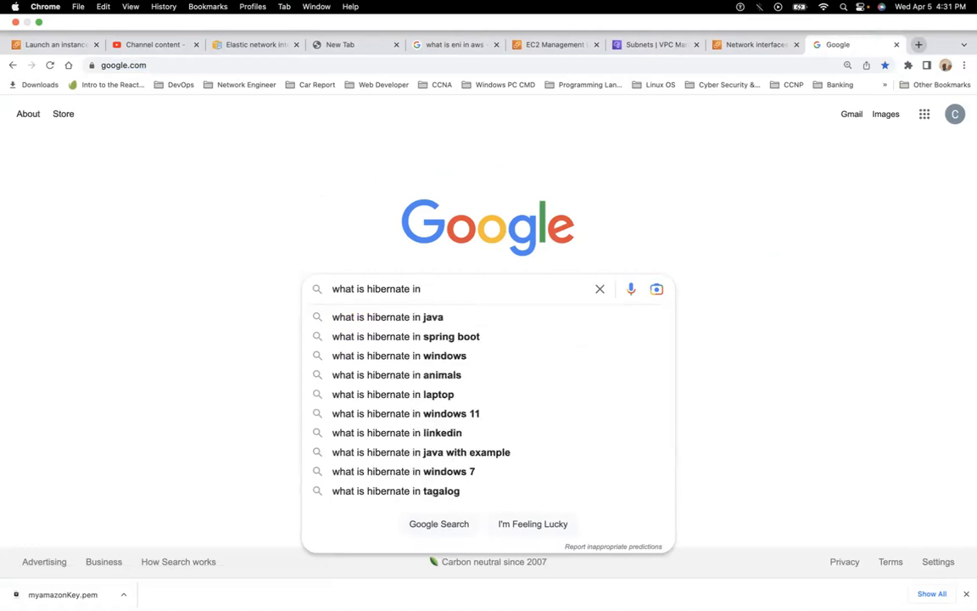
{"action": "type", "text": " EC"}
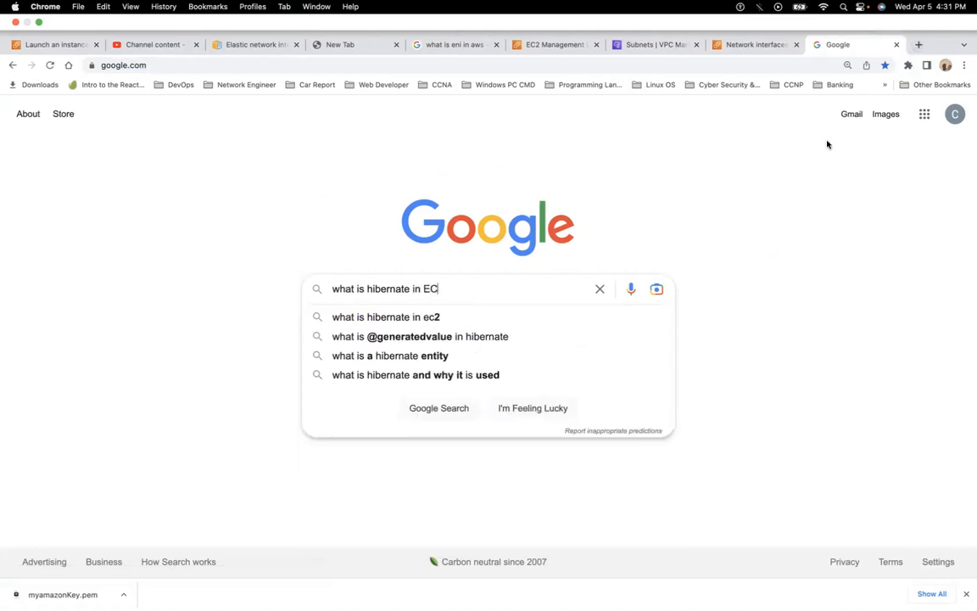
{"action": "left_click", "coordinate": [420, 319]}
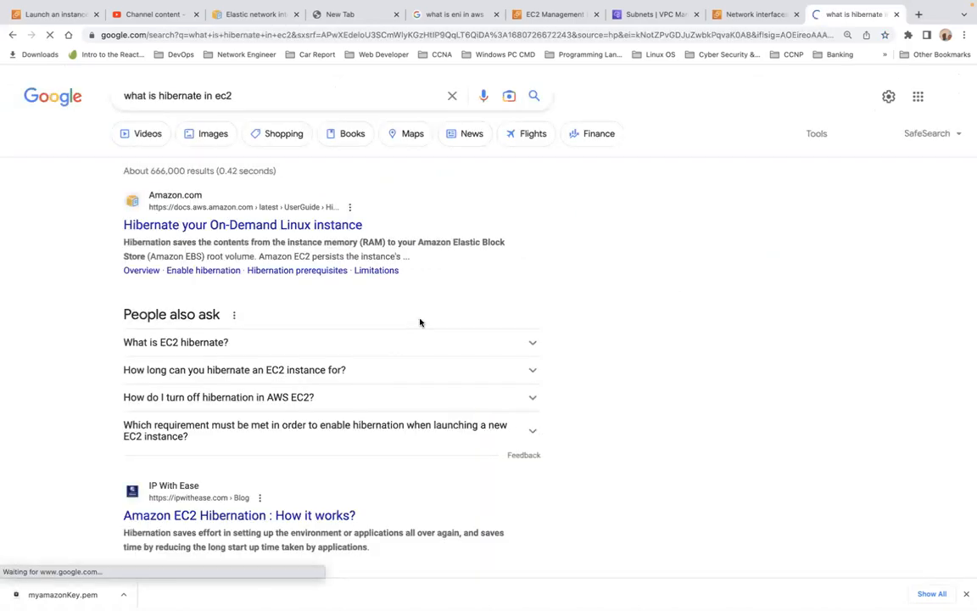
Expand the What is EC2 hibernate? answer in the search results.
{"action": "scroll", "coordinate": [423, 283], "scroll_direction": "down", "scroll_amount": 1}
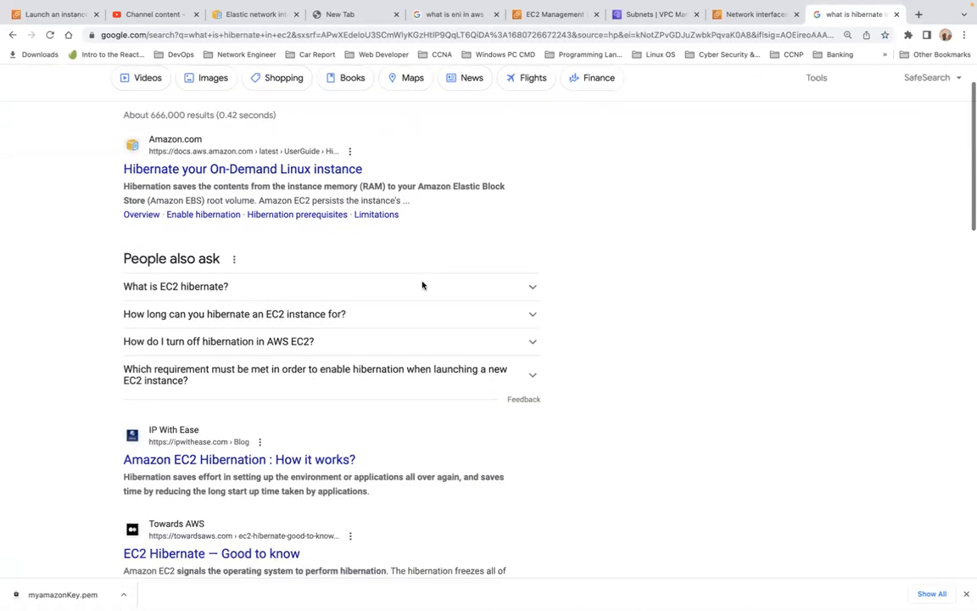
{"action": "scroll", "coordinate": [390, 281], "scroll_direction": "down", "scroll_amount": 1}
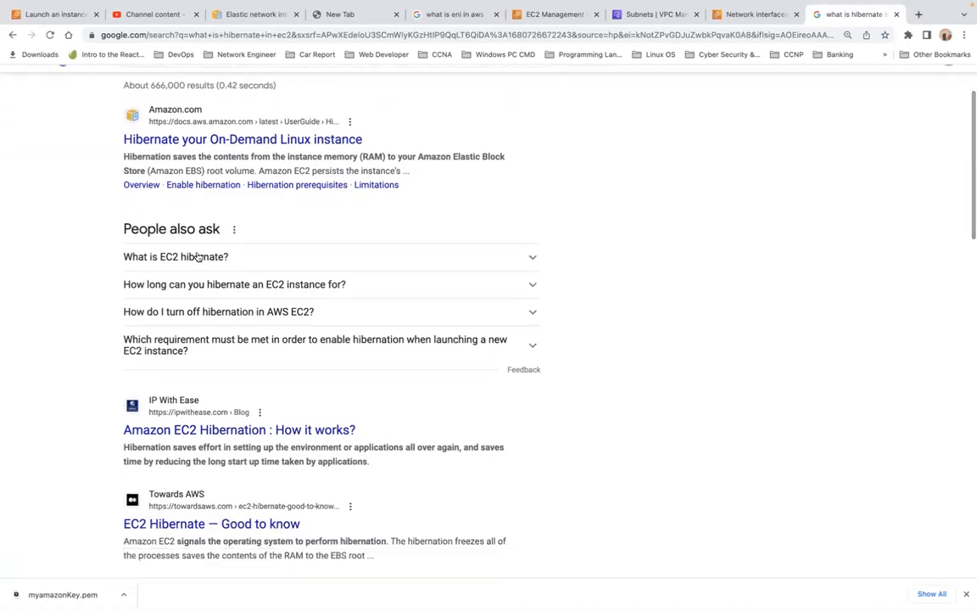
{"action": "left_click", "coordinate": [531, 260]}
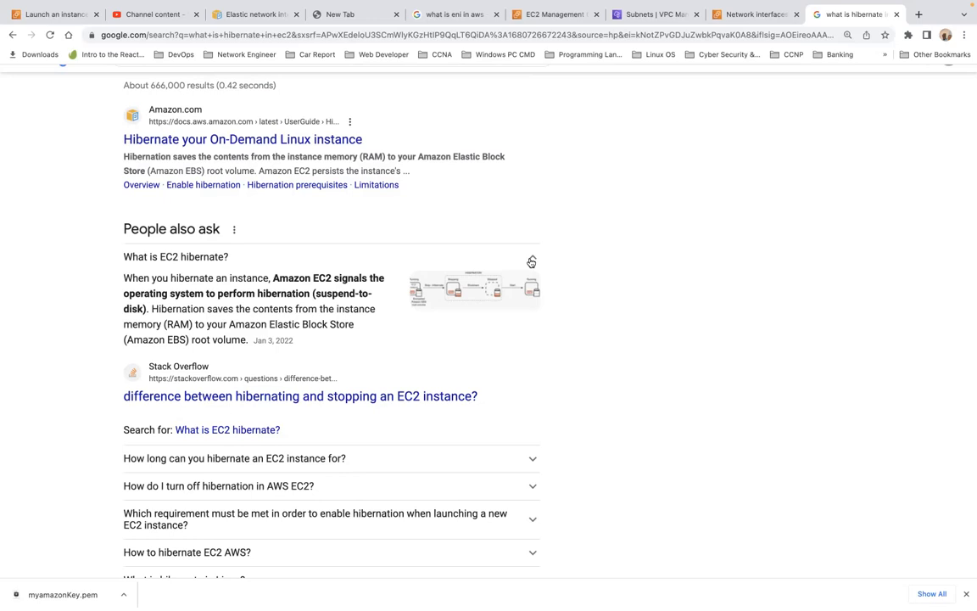
Browse the remaining results and open the AWS documentation page Hibernate your On-Demand Linux instance.
{"action": "scroll", "coordinate": [530, 262], "scroll_direction": "down", "scroll_amount": 3}
{"action": "scroll", "coordinate": [531, 262], "scroll_direction": "down", "scroll_amount": 2}
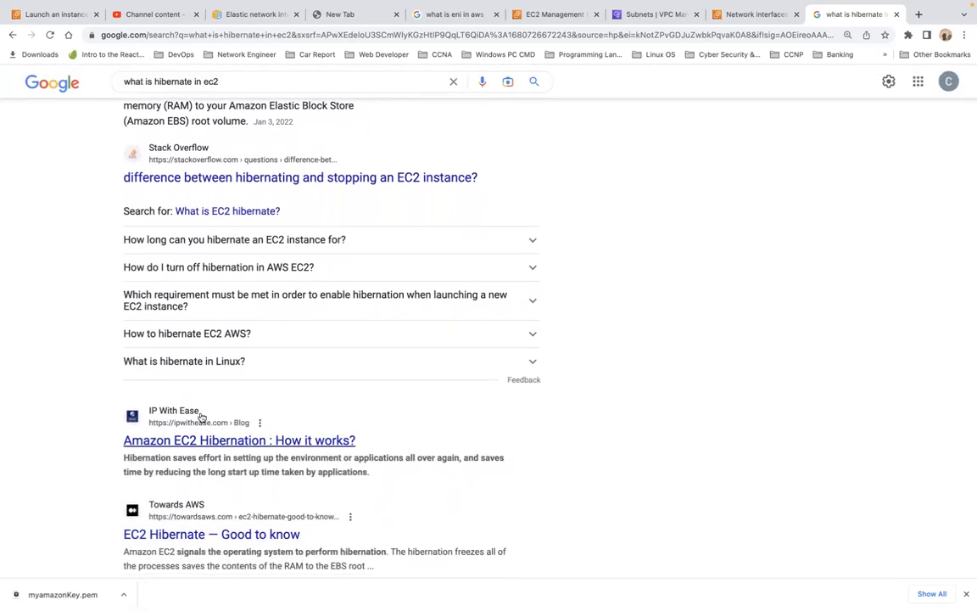
{"action": "scroll", "coordinate": [296, 452], "scroll_direction": "down", "scroll_amount": 2}
{"action": "scroll", "coordinate": [294, 450], "scroll_direction": "down", "scroll_amount": 5}
{"action": "scroll", "coordinate": [294, 450], "scroll_direction": "down", "scroll_amount": 12}
{"action": "scroll", "coordinate": [294, 450], "scroll_direction": "down", "scroll_amount": 1}
{"action": "scroll", "coordinate": [293, 447], "scroll_direction": "up", "scroll_amount": 5}
{"action": "scroll", "coordinate": [293, 447], "scroll_direction": "up", "scroll_amount": 10}
{"action": "left_click", "coordinate": [245, 228]}
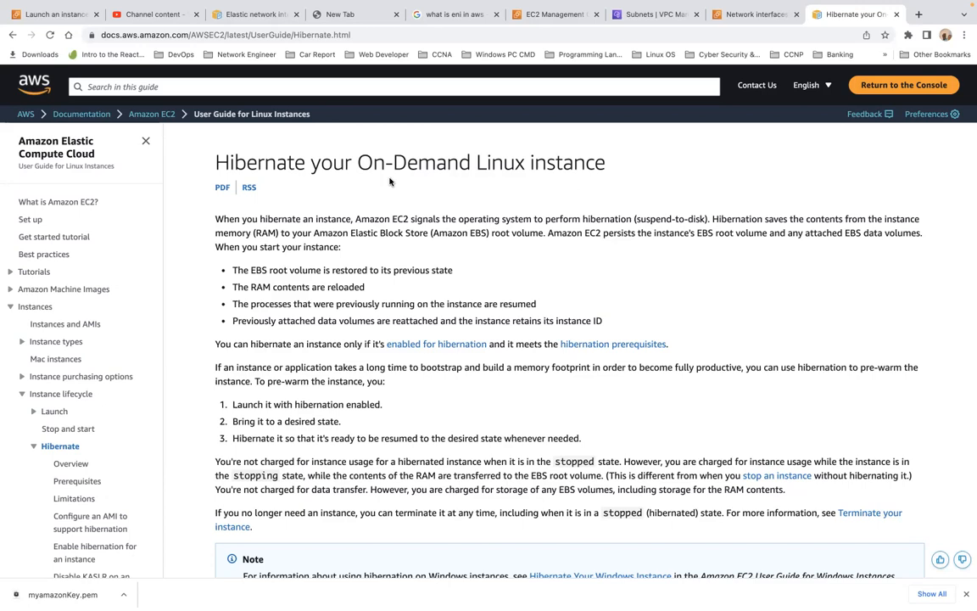
Highlight and read the list of what happens when a hibernated instance is started.
{"action": "triple_click", "coordinate": [323, 272]}
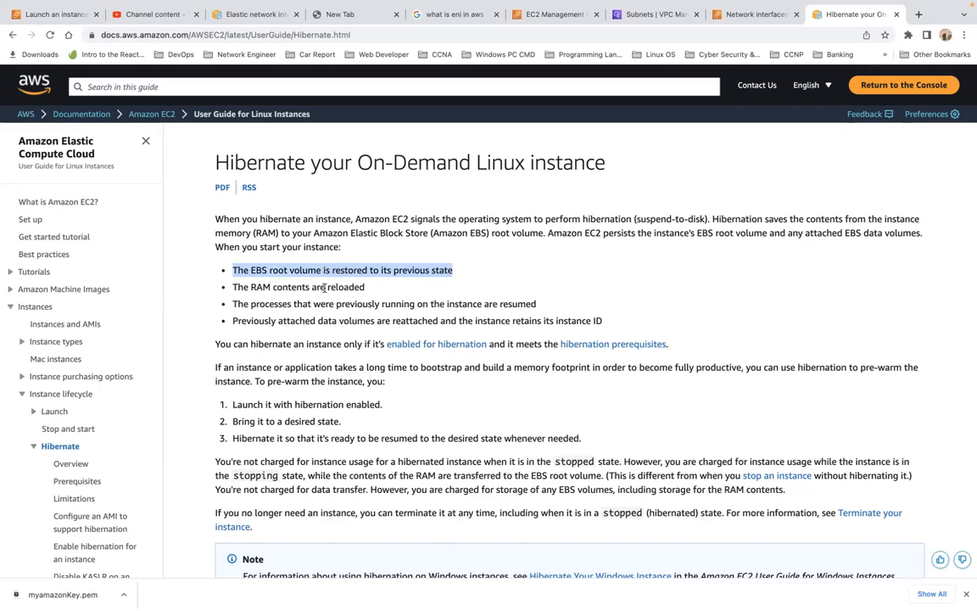
{"action": "left_click", "coordinate": [324, 288]}
{"action": "triple_click", "coordinate": [324, 287]}
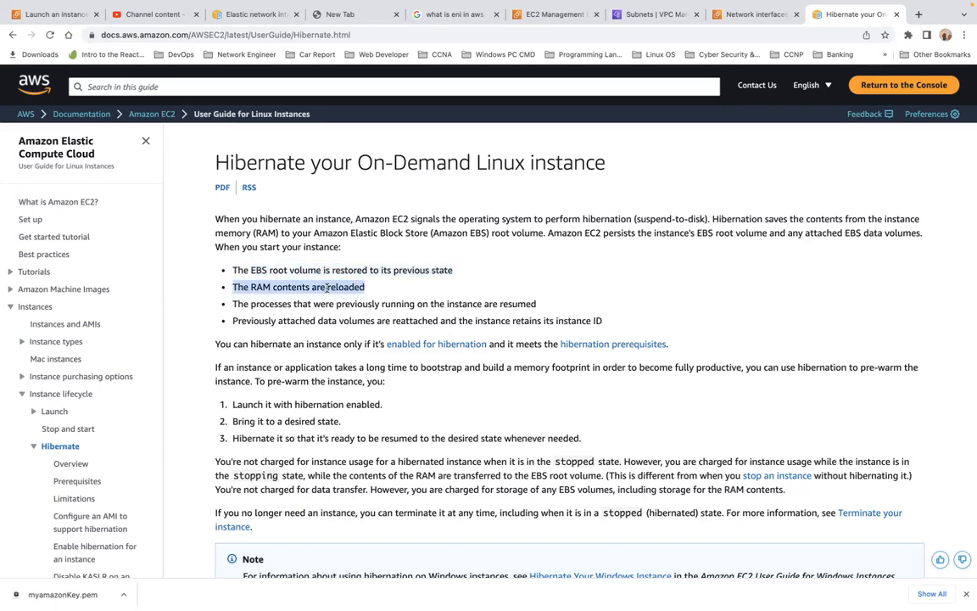
{"action": "triple_click", "coordinate": [358, 303]}
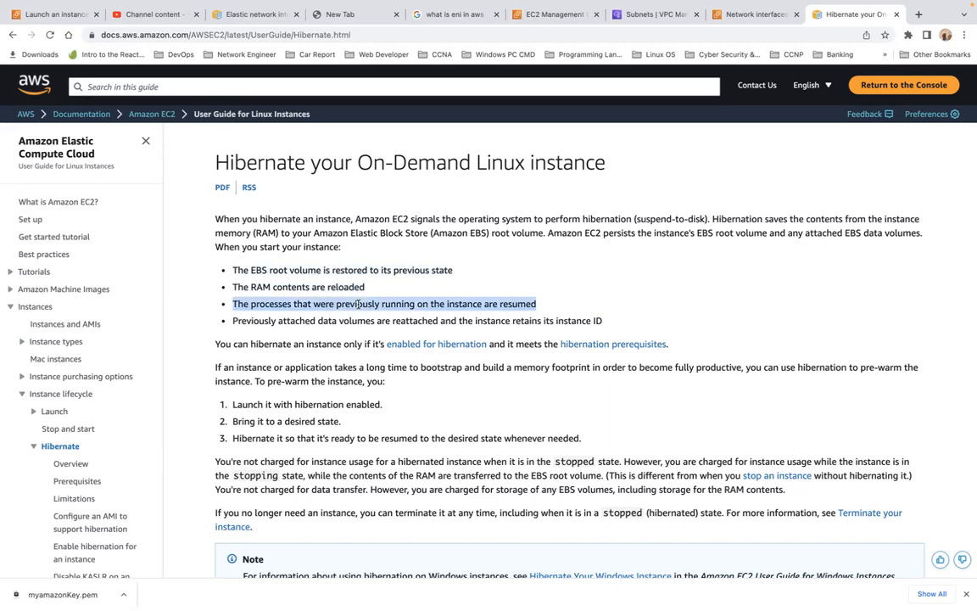
{"action": "triple_click", "coordinate": [508, 320]}
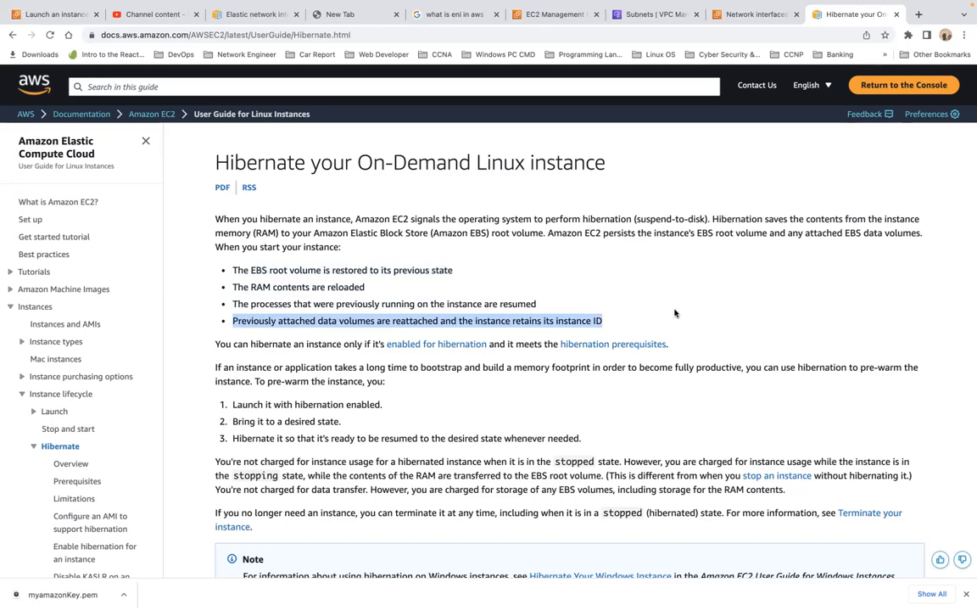
{"action": "scroll", "coordinate": [675, 313], "scroll_direction": "down", "scroll_amount": 2}
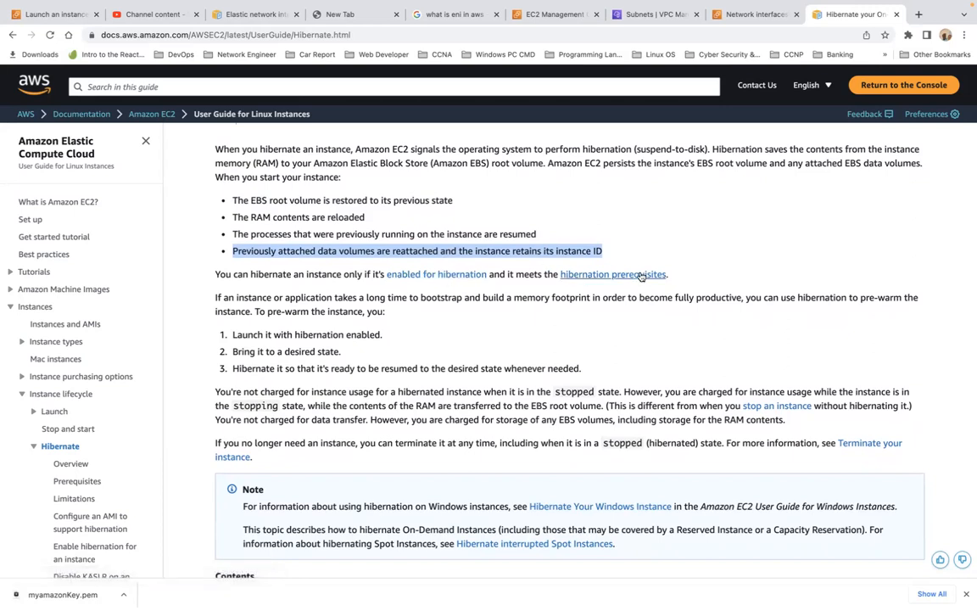
{"action": "scroll", "coordinate": [638, 312], "scroll_direction": "down", "scroll_amount": 5}
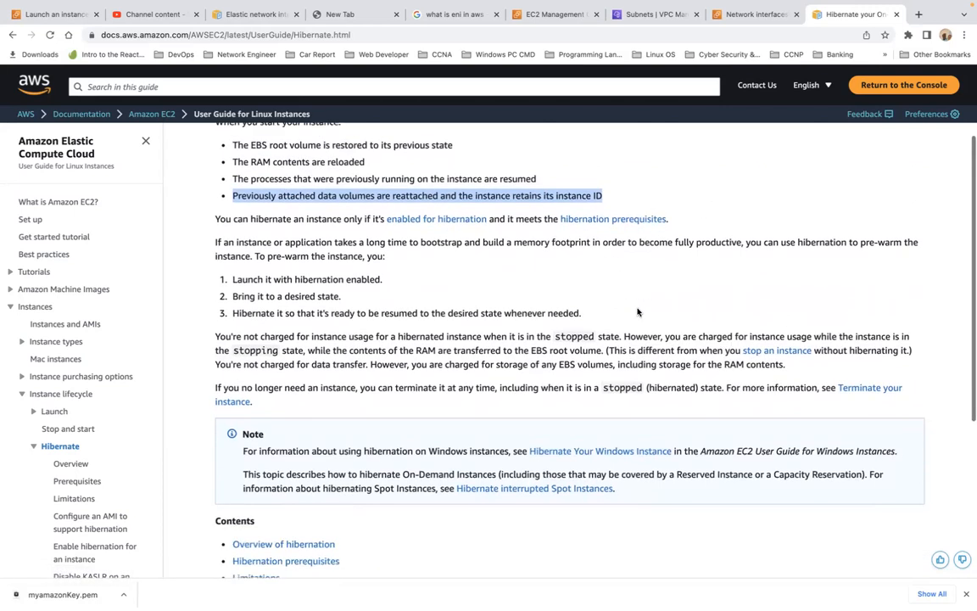
{"action": "right_click", "coordinate": [639, 310]}
{"action": "left_click", "coordinate": [666, 380]}
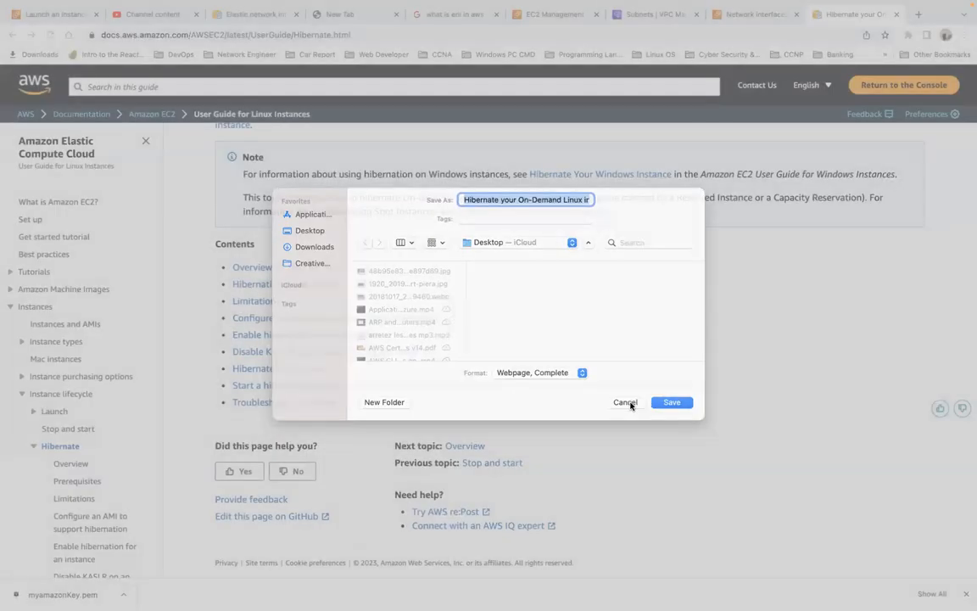
{"action": "left_click", "coordinate": [632, 404]}
Return to the launch form and choose the Ubuntu AMI.
{"action": "scroll", "coordinate": [650, 367], "scroll_direction": "up", "scroll_amount": 6}
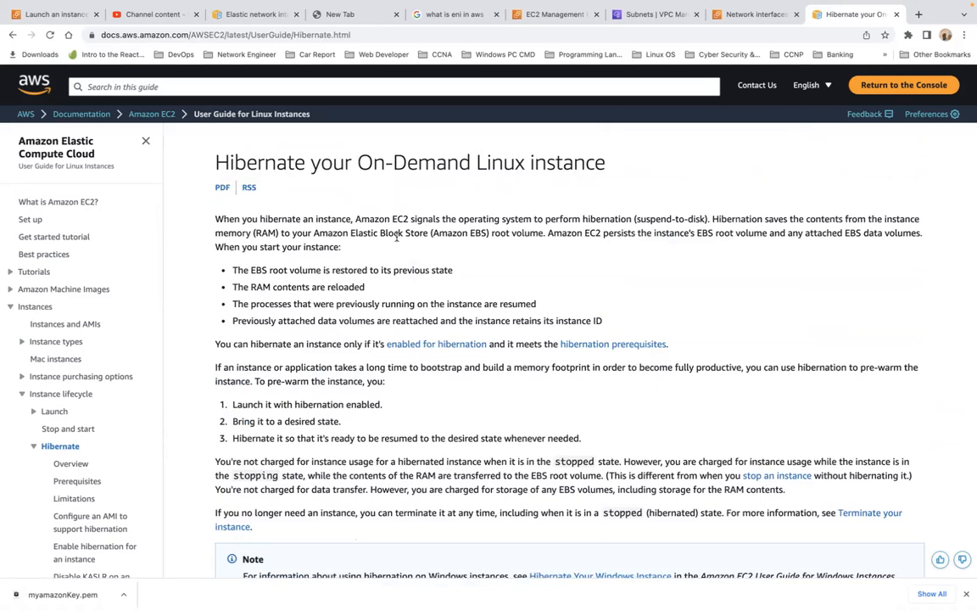
{"action": "left_click", "coordinate": [57, 15]}
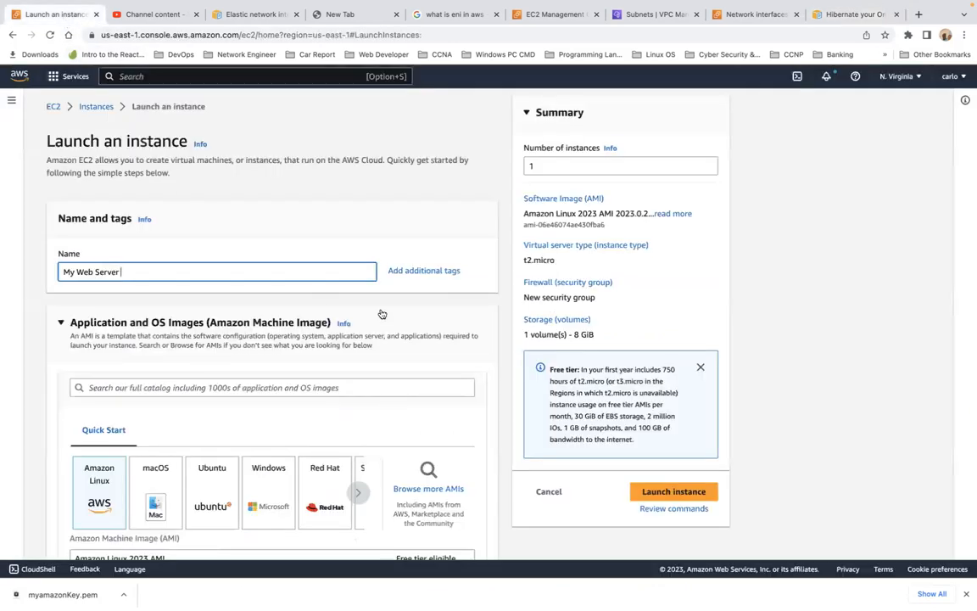
{"action": "scroll", "coordinate": [379, 314], "scroll_direction": "down", "scroll_amount": 5}
{"action": "scroll", "coordinate": [380, 314], "scroll_direction": "down", "scroll_amount": 1}
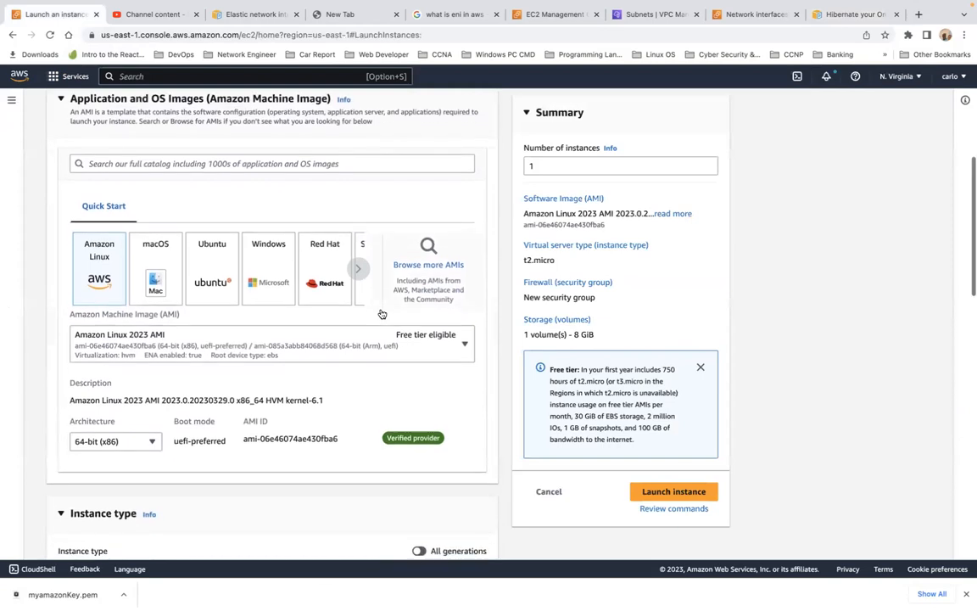
{"action": "left_click", "coordinate": [204, 268]}
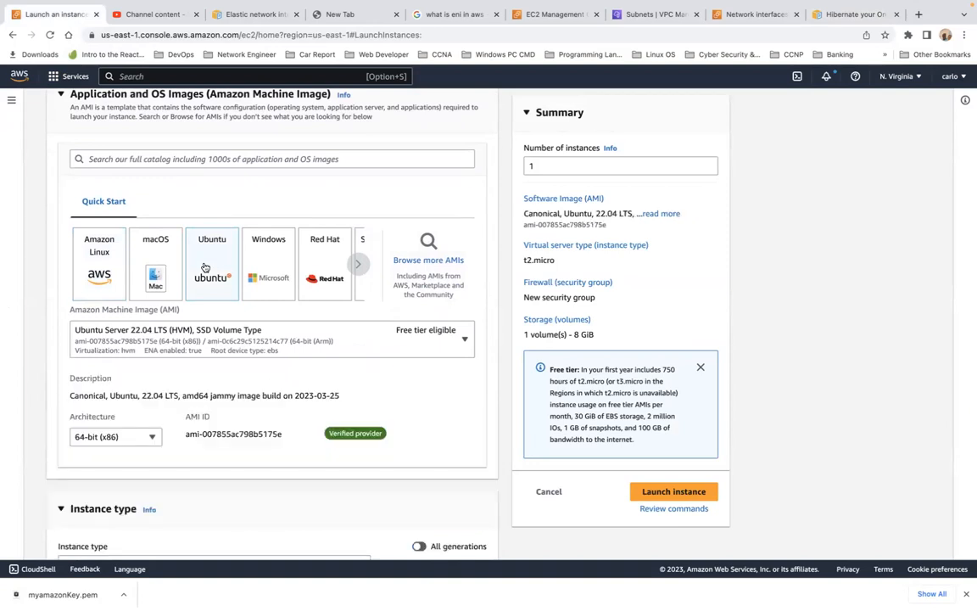
Select the myamazonKey key pair for the instance.
{"action": "scroll", "coordinate": [204, 268], "scroll_direction": "down", "scroll_amount": 3}
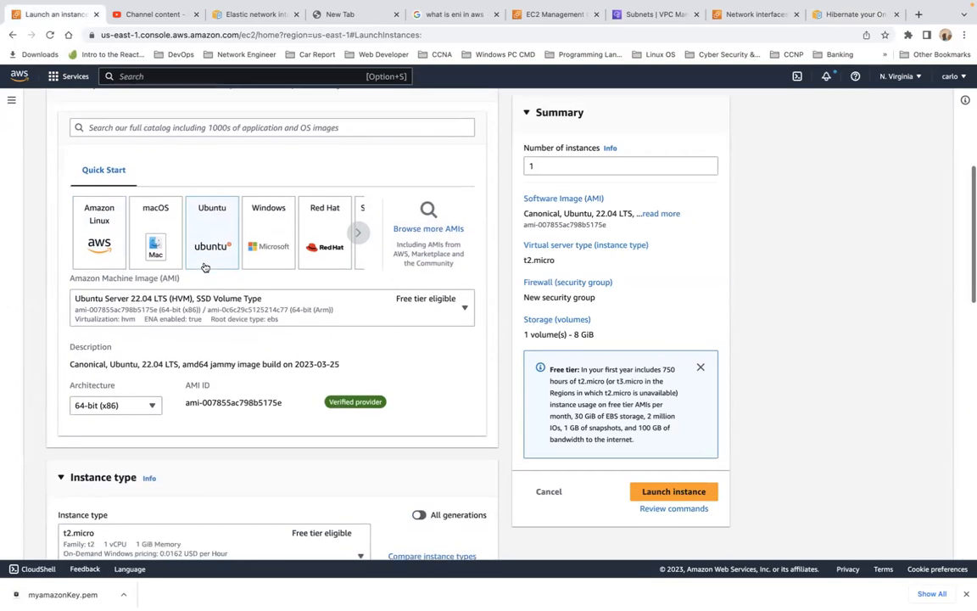
{"action": "scroll", "coordinate": [205, 265], "scroll_direction": "down", "scroll_amount": 5}
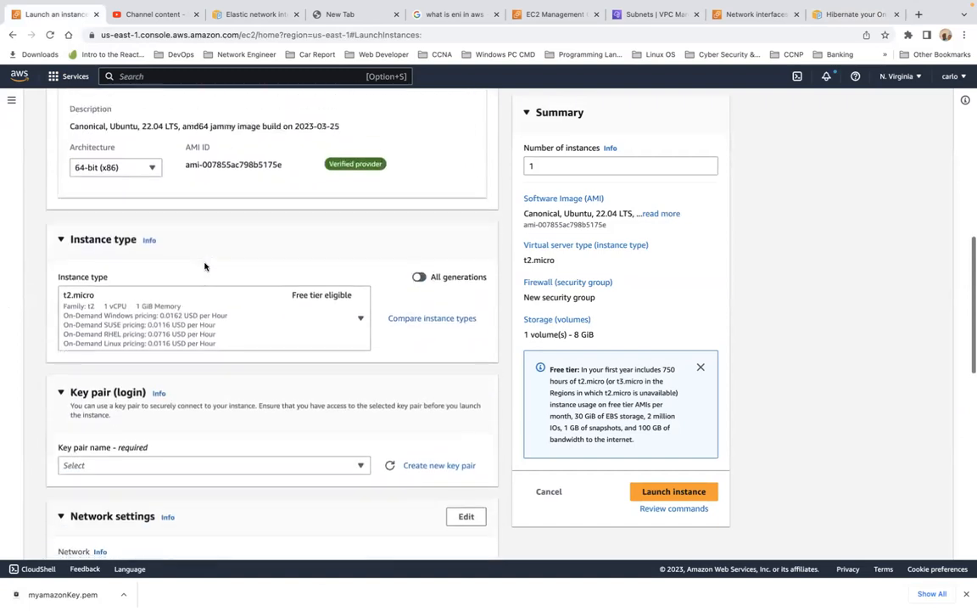
{"action": "scroll", "coordinate": [204, 266], "scroll_direction": "down", "scroll_amount": 3}
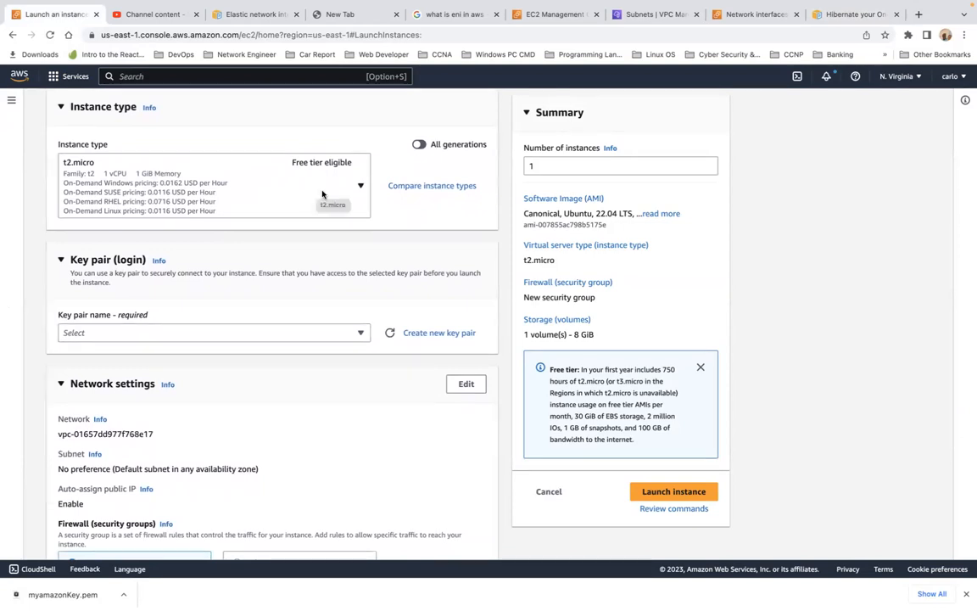
{"action": "left_click", "coordinate": [250, 335]}
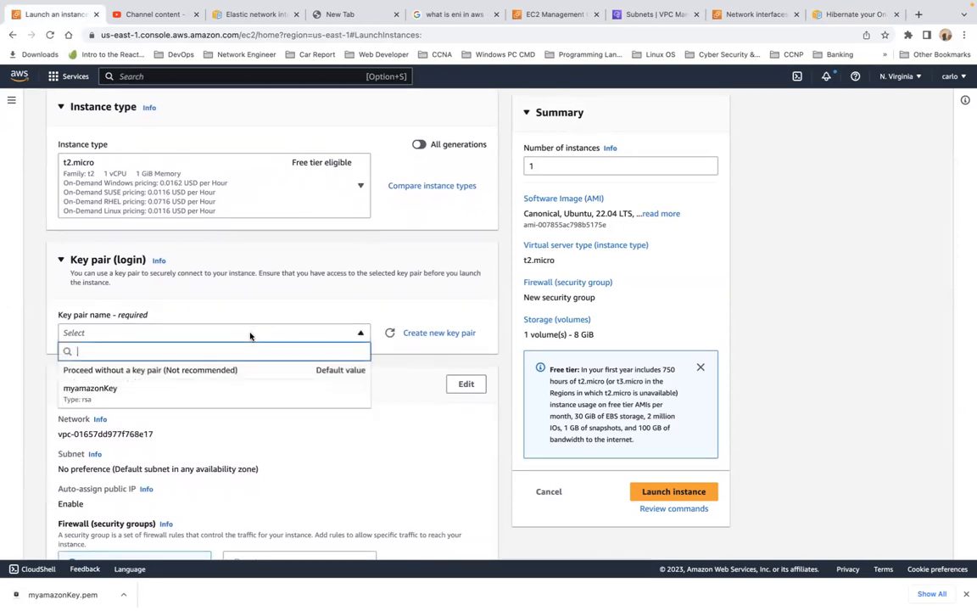
{"action": "left_click", "coordinate": [225, 398]}
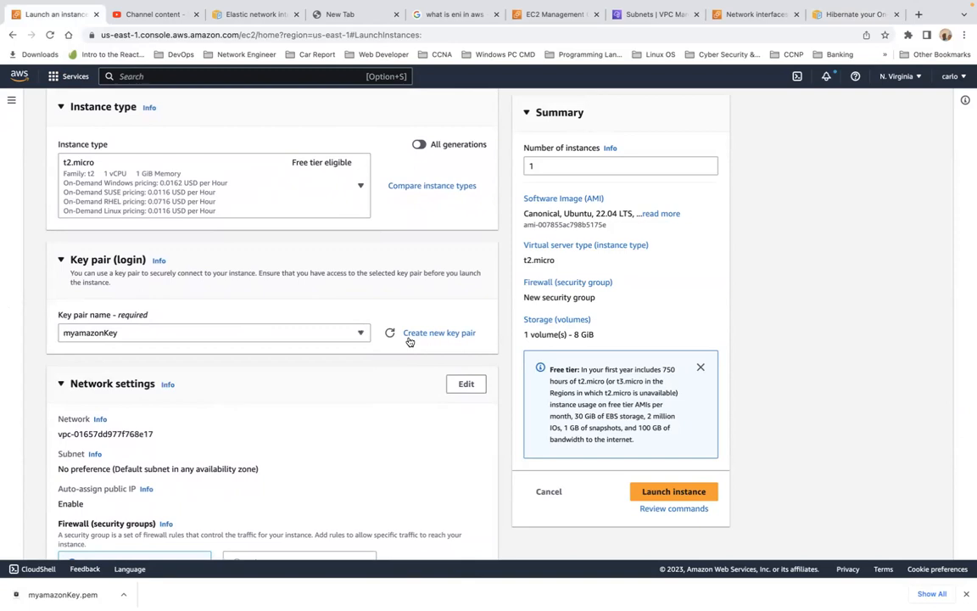
Choose the existing security group mywebservergroup for the instance's firewall.
{"action": "scroll", "coordinate": [195, 390], "scroll_direction": "down", "scroll_amount": 1}
{"action": "scroll", "coordinate": [195, 391], "scroll_direction": "down", "scroll_amount": 3}
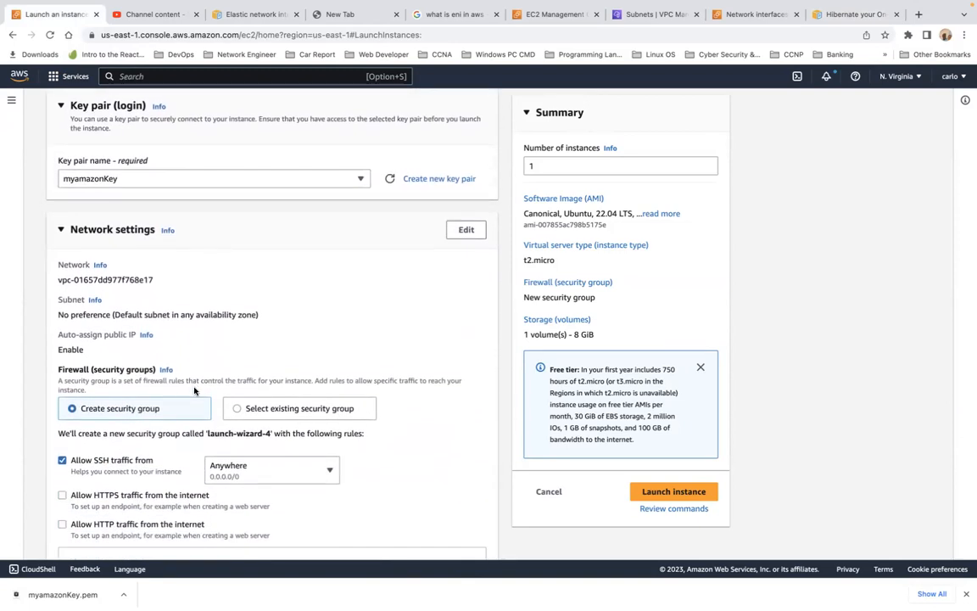
{"action": "scroll", "coordinate": [194, 391], "scroll_direction": "down", "scroll_amount": 3}
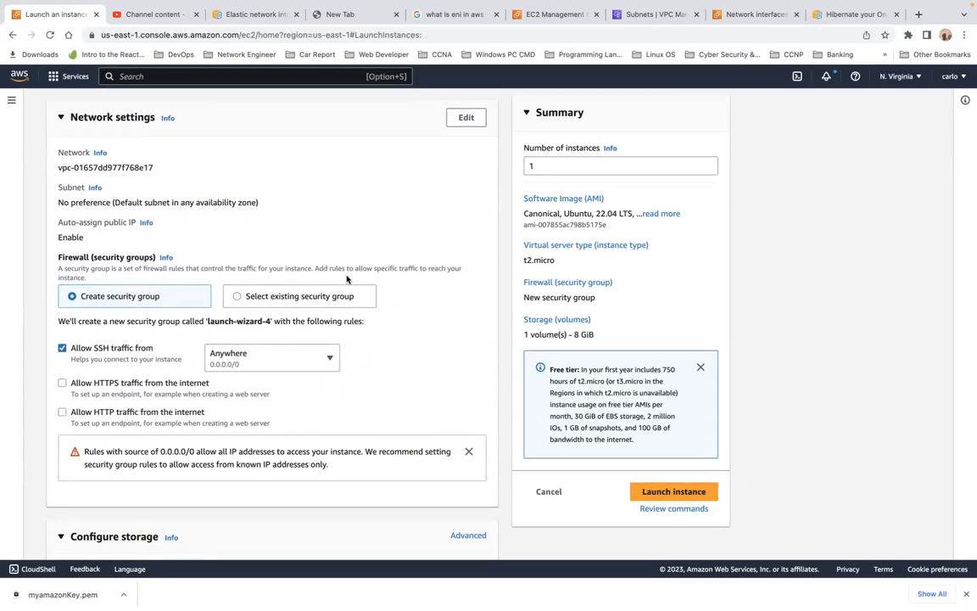
{"action": "left_click", "coordinate": [328, 299]}
{"action": "left_click", "coordinate": [312, 344]}
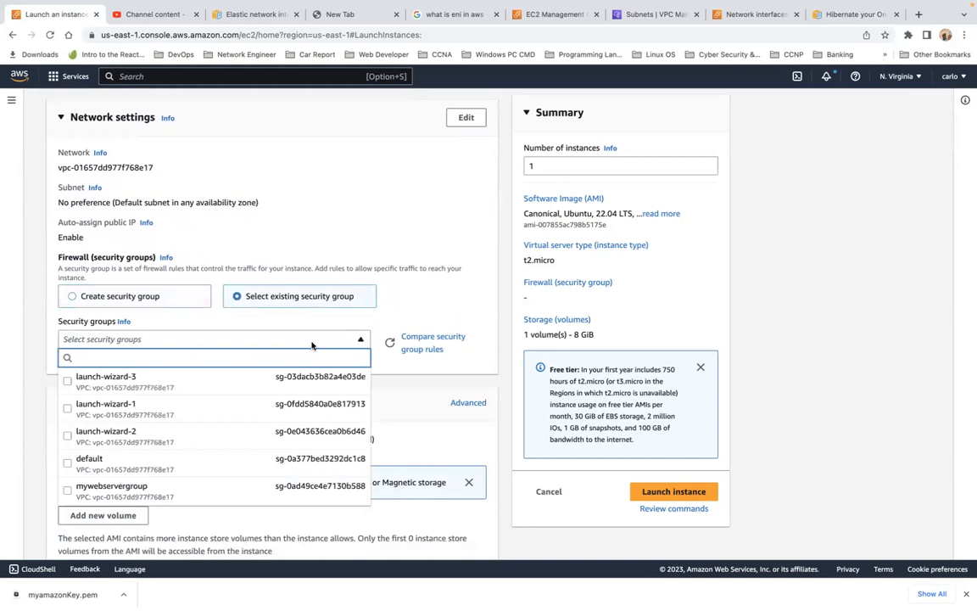
{"action": "left_click", "coordinate": [282, 491]}
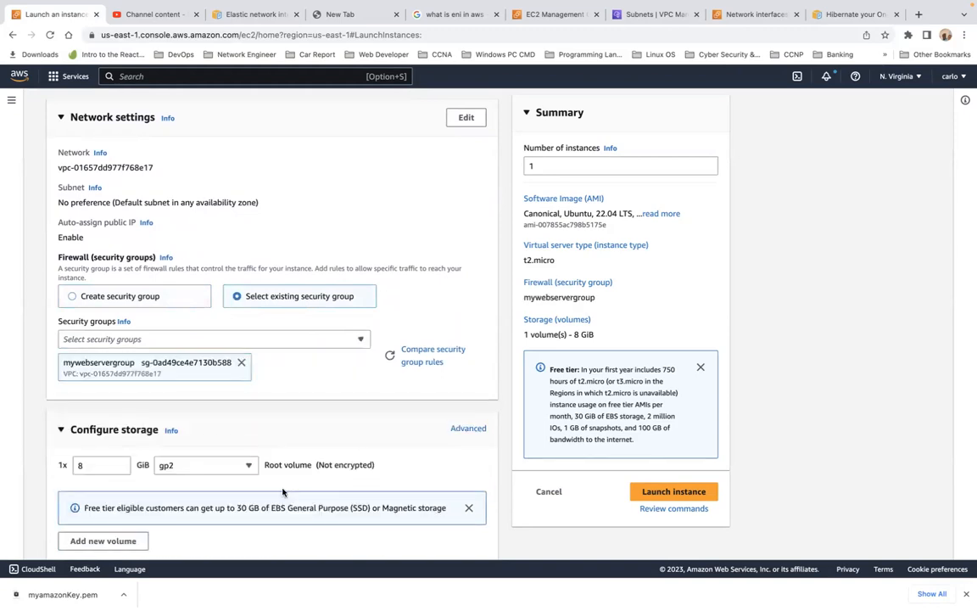
In the advanced details, set Stop - Hibernate behavior to Enable.
{"action": "scroll", "coordinate": [348, 391], "scroll_direction": "down", "scroll_amount": 3}
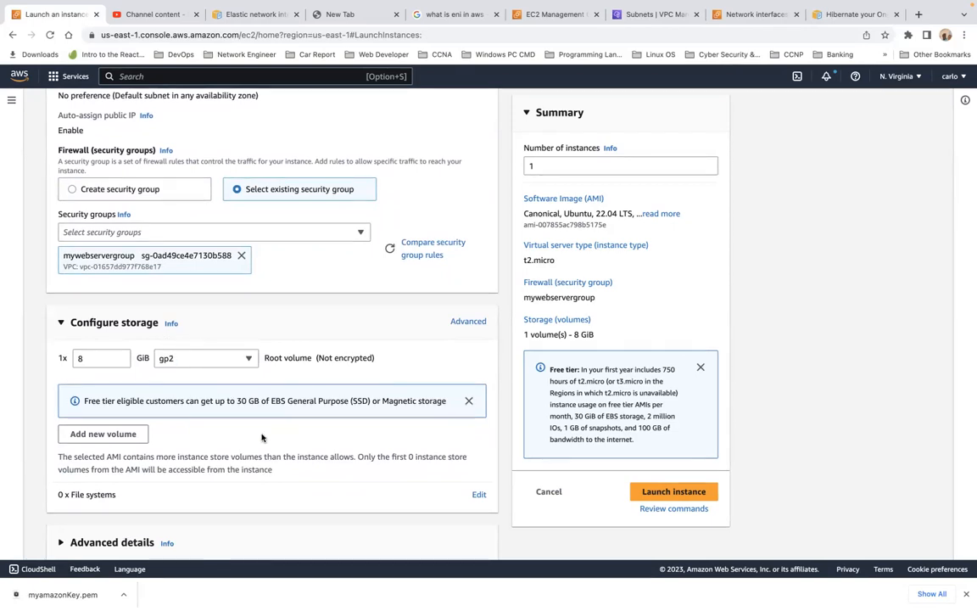
{"action": "scroll", "coordinate": [262, 438], "scroll_direction": "down", "scroll_amount": 1}
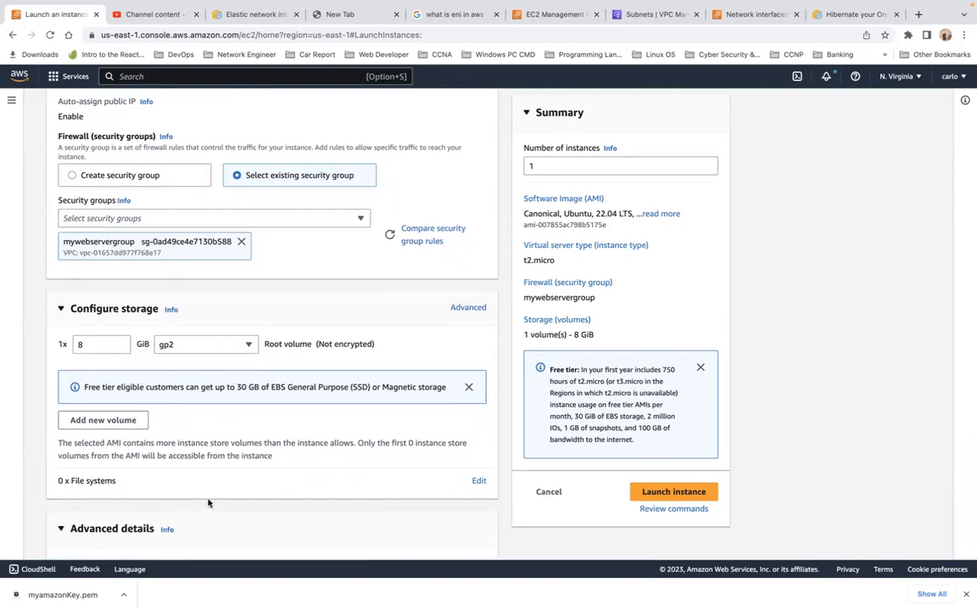
{"action": "scroll", "coordinate": [208, 502], "scroll_direction": "down", "scroll_amount": 5}
{"action": "scroll", "coordinate": [207, 503], "scroll_direction": "down", "scroll_amount": 3}
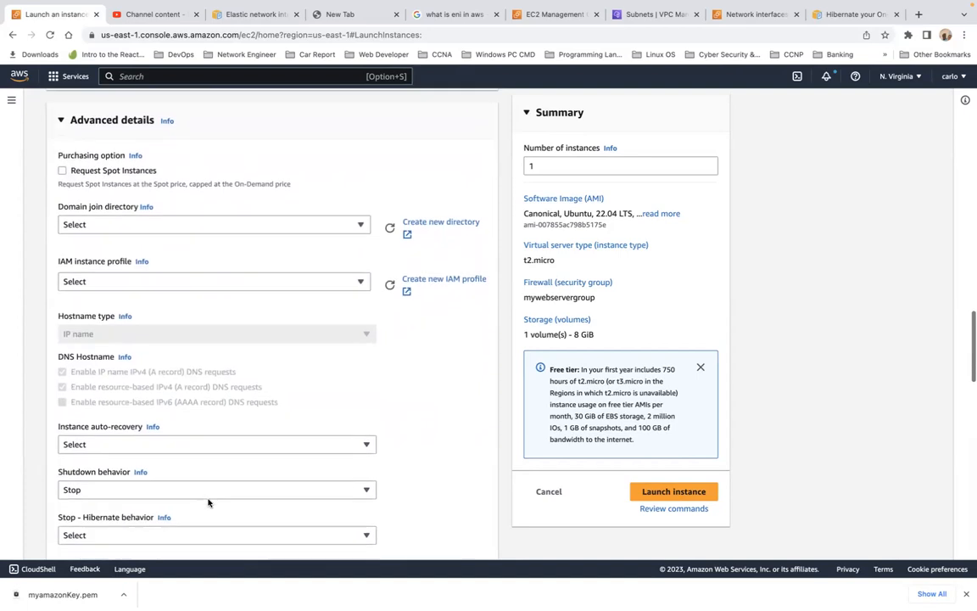
{"action": "scroll", "coordinate": [208, 503], "scroll_direction": "down", "scroll_amount": 3}
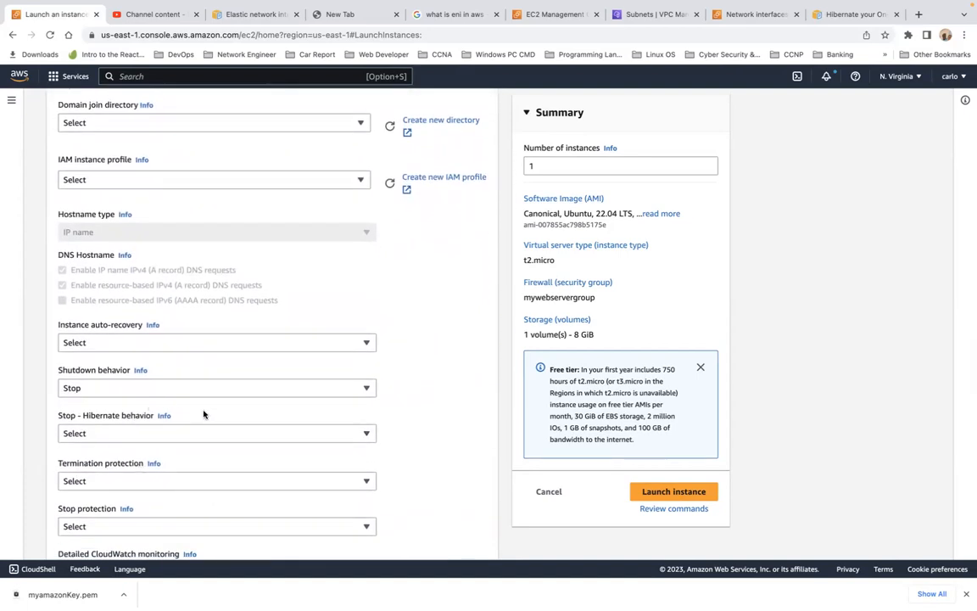
{"action": "left_click_drag", "start_coordinate": [203, 414], "coordinate": [56, 415]}
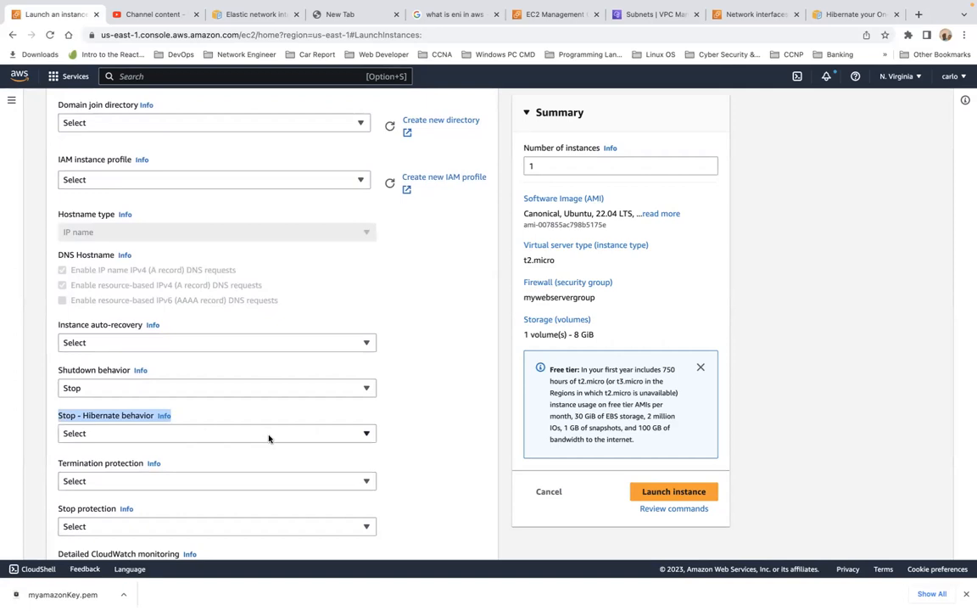
{"action": "left_click", "coordinate": [366, 434]}
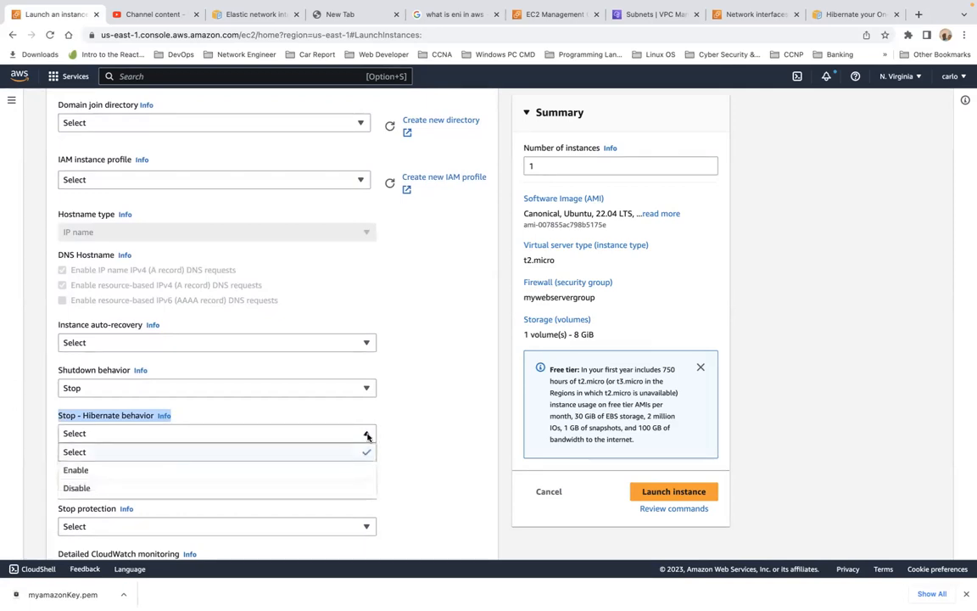
{"action": "left_click", "coordinate": [343, 469]}
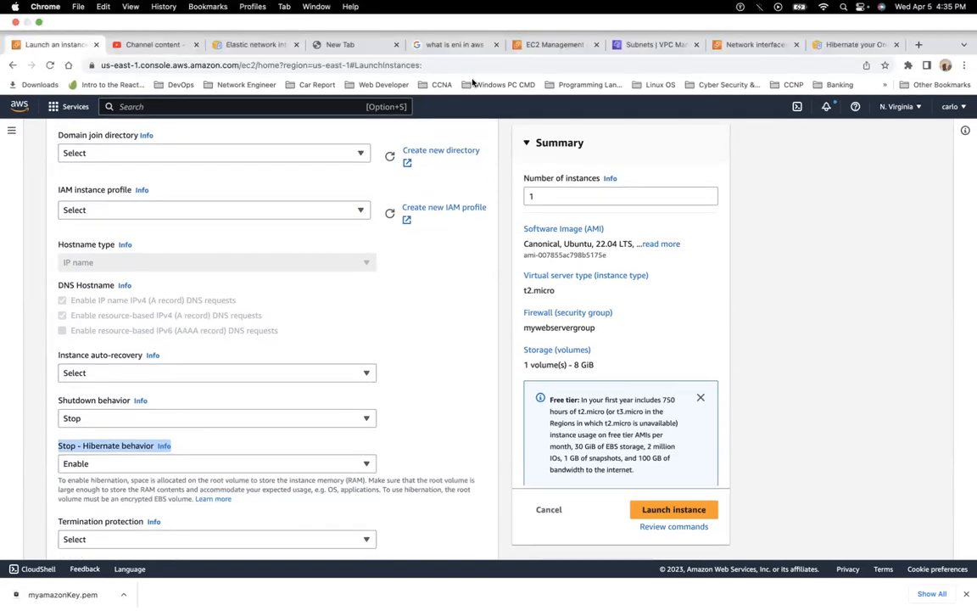
Highlight the documentation sentence about hibernation prerequisites, then return to the launch form.
{"action": "left_click", "coordinate": [858, 45]}
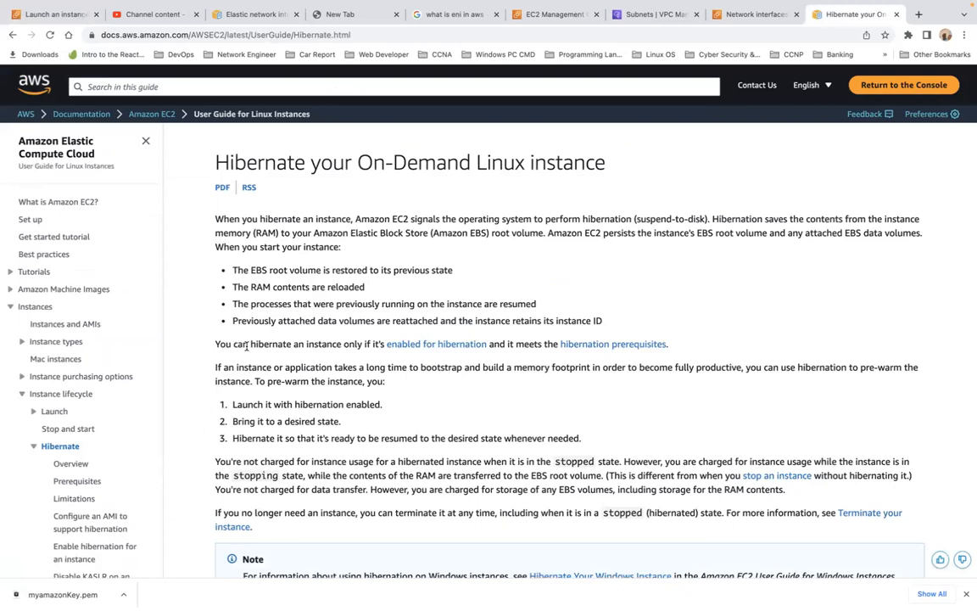
{"action": "triple_click", "coordinate": [247, 346]}
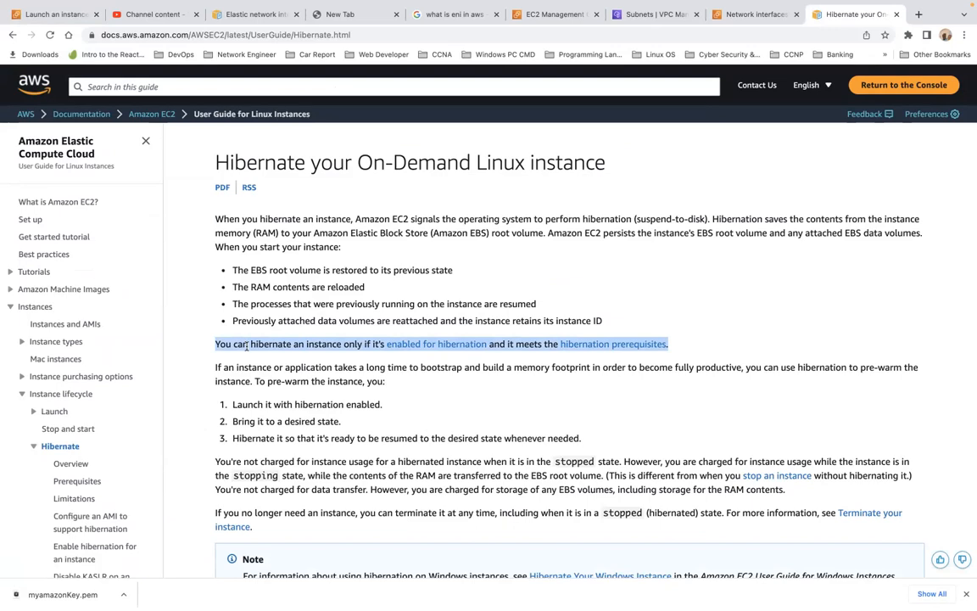
{"action": "left_click", "coordinate": [52, 16]}
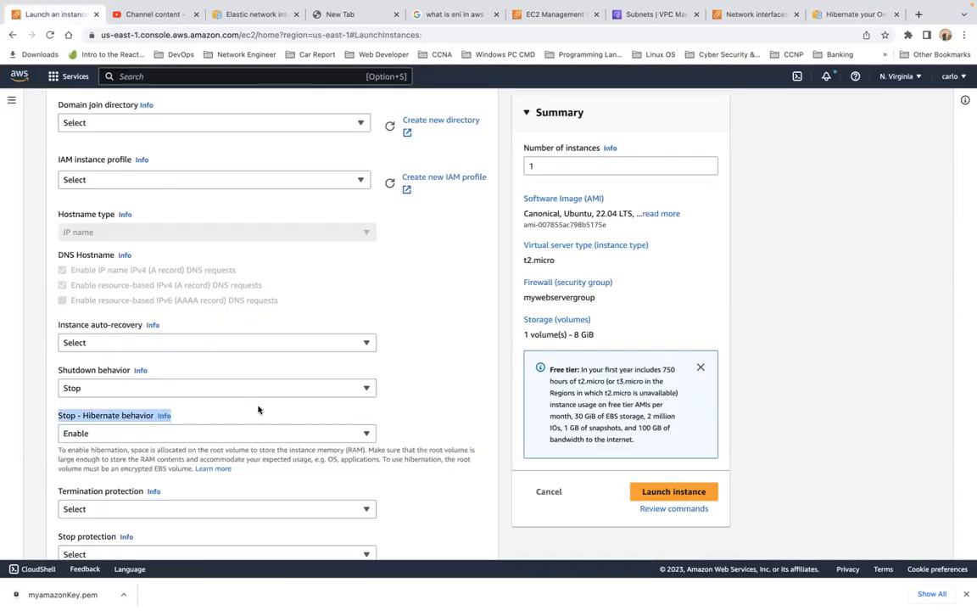
Switch the storage configuration to its advanced view.
{"action": "scroll", "coordinate": [283, 420], "scroll_direction": "down", "scroll_amount": 3}
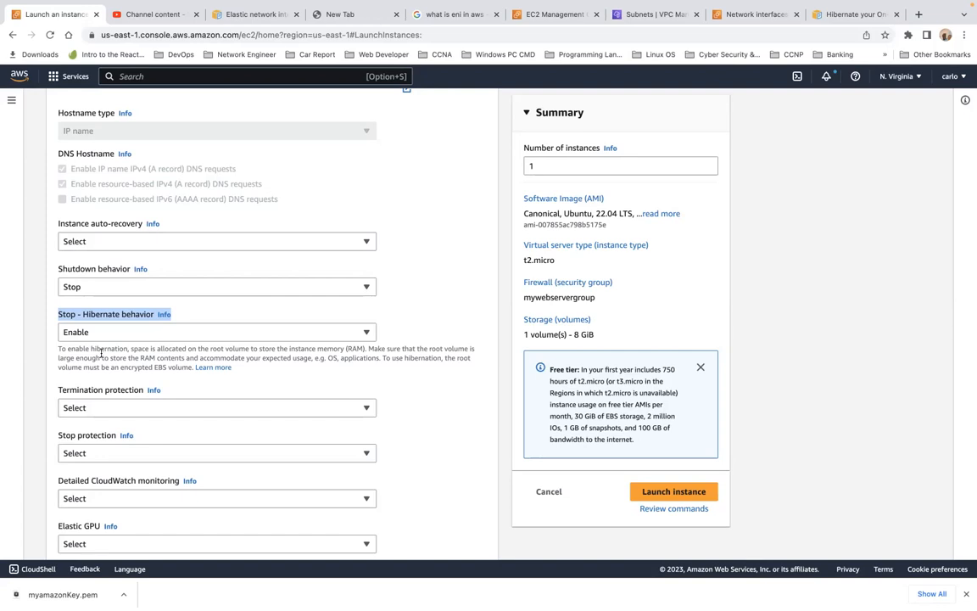
{"action": "scroll", "coordinate": [101, 354], "scroll_direction": "up", "scroll_amount": 20}
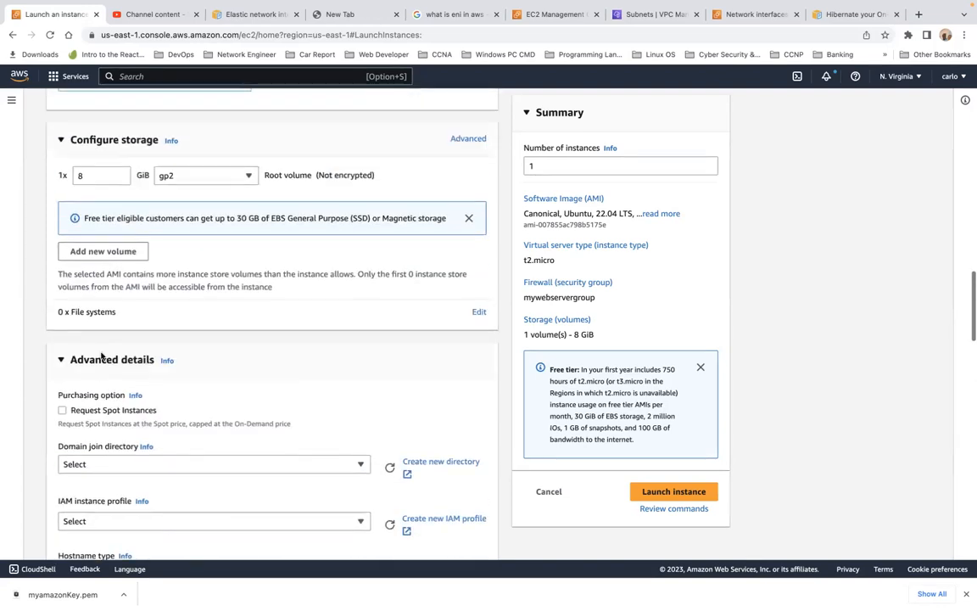
{"action": "scroll", "coordinate": [101, 356], "scroll_direction": "up", "scroll_amount": 3}
{"action": "scroll", "coordinate": [100, 355], "scroll_direction": "down", "scroll_amount": 6}
{"action": "scroll", "coordinate": [101, 355], "scroll_direction": "down", "scroll_amount": 3}
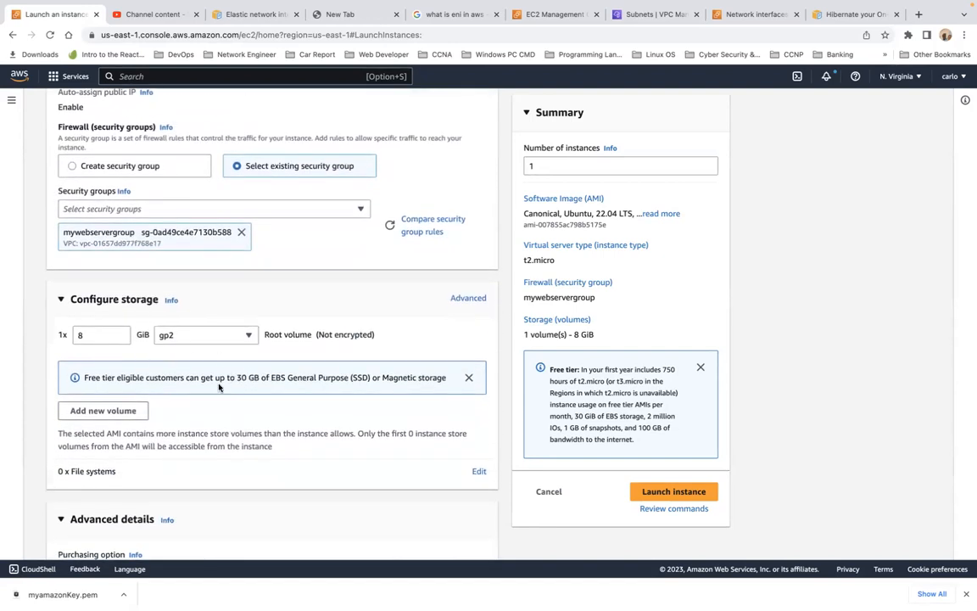
{"action": "left_click", "coordinate": [469, 298]}
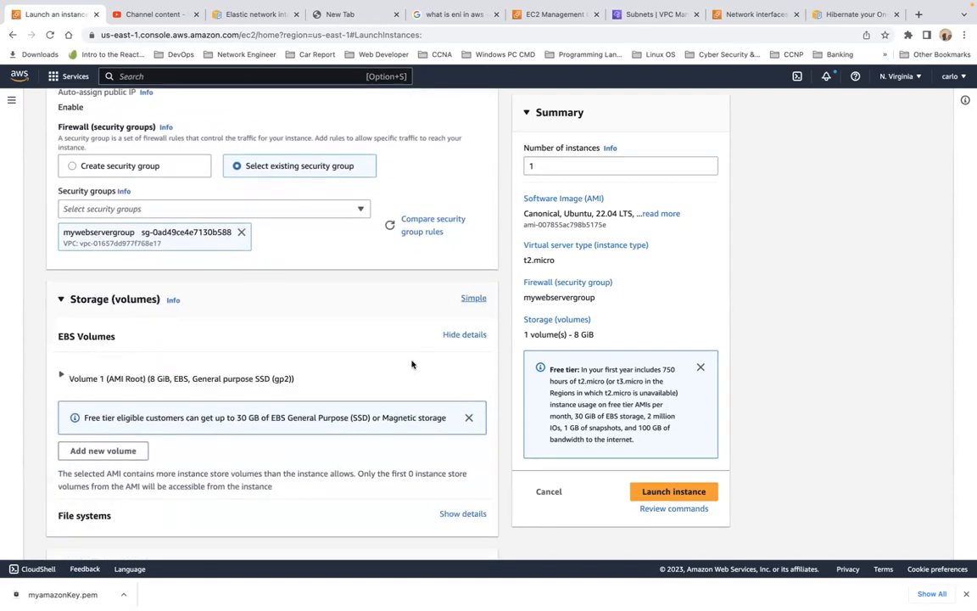
{"action": "scroll", "coordinate": [450, 370], "scroll_direction": "down", "scroll_amount": 2}
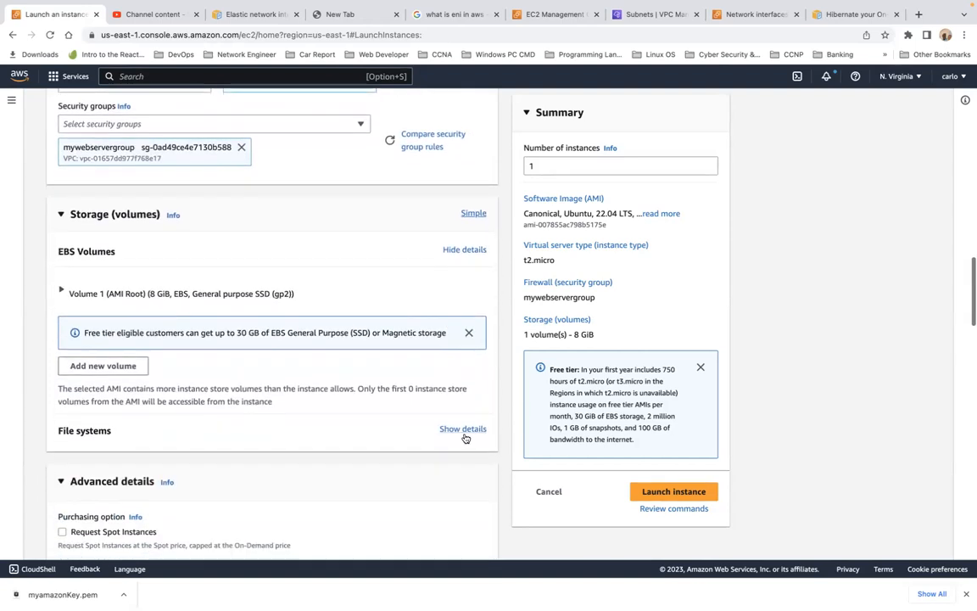
{"action": "left_click", "coordinate": [464, 433]}
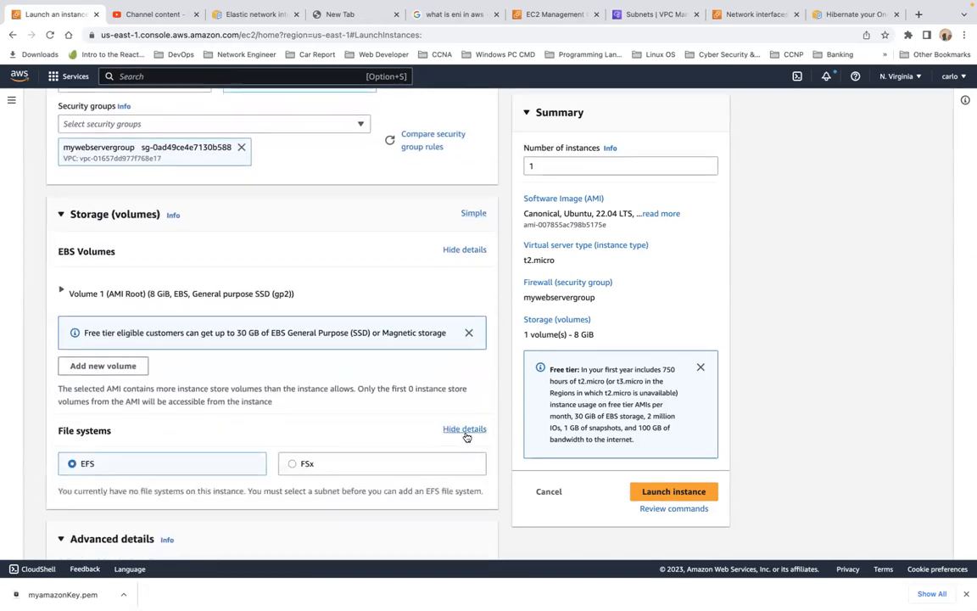
{"action": "left_click", "coordinate": [464, 429]}
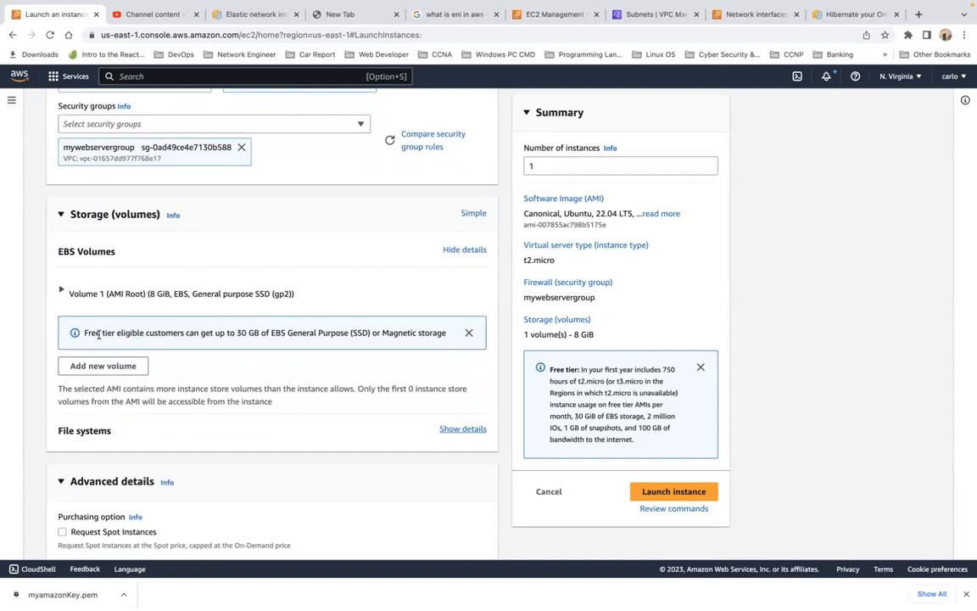
Add a second EBS volume and set its encryption to Encrypted.
{"action": "left_click", "coordinate": [103, 366]}
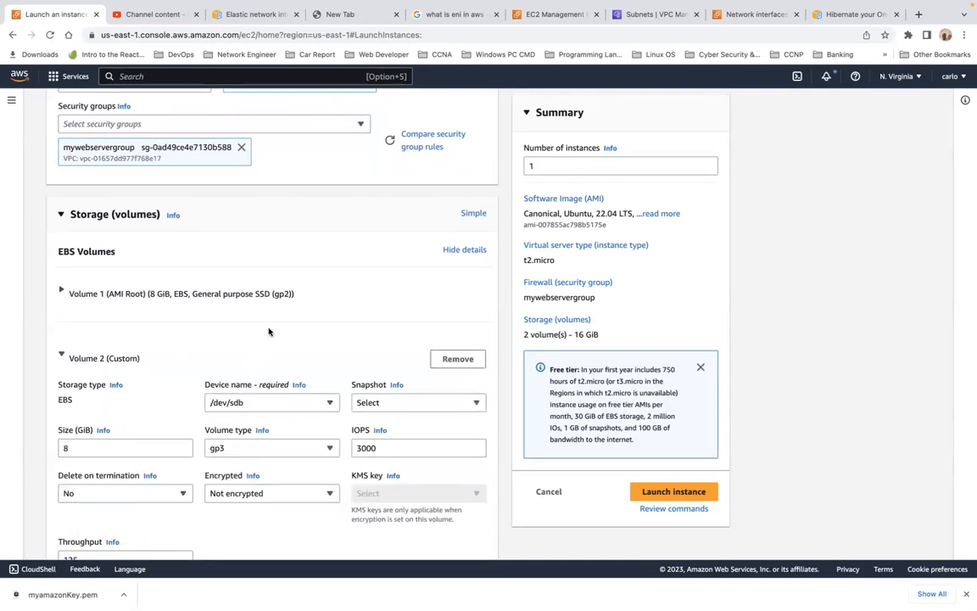
{"action": "scroll", "coordinate": [162, 348], "scroll_direction": "down", "scroll_amount": 3}
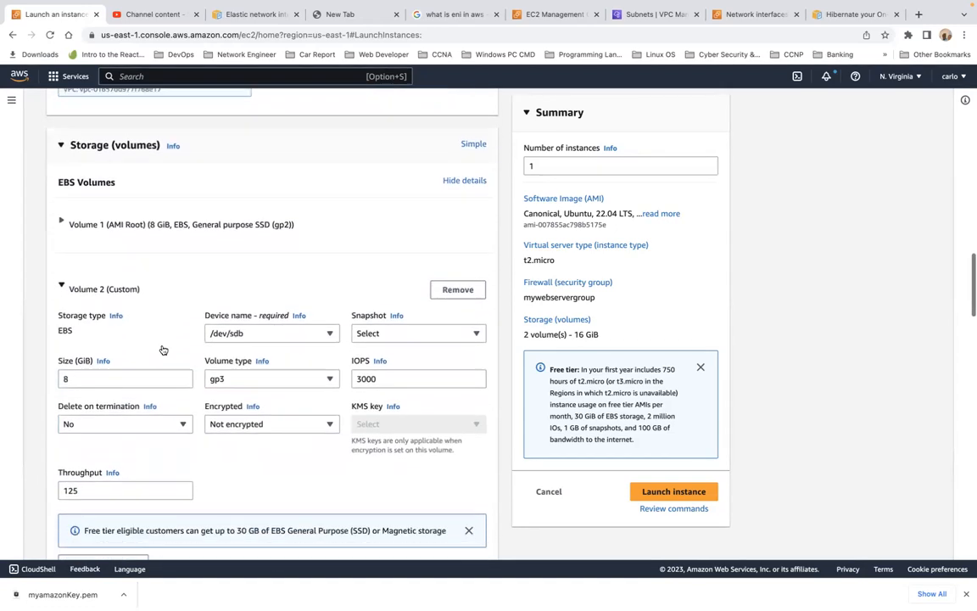
{"action": "scroll", "coordinate": [163, 349], "scroll_direction": "down", "scroll_amount": 3}
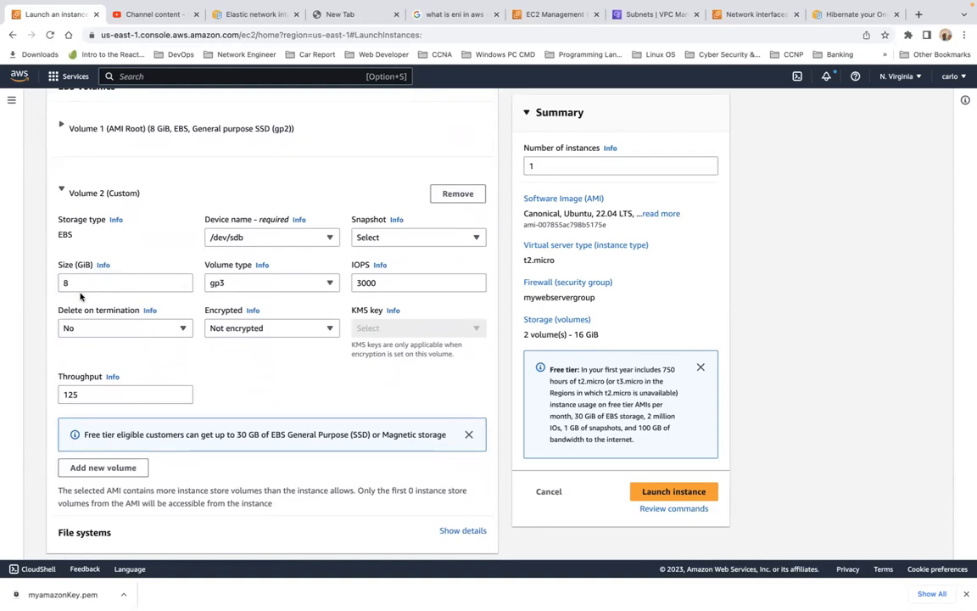
{"action": "left_click", "coordinate": [270, 330]}
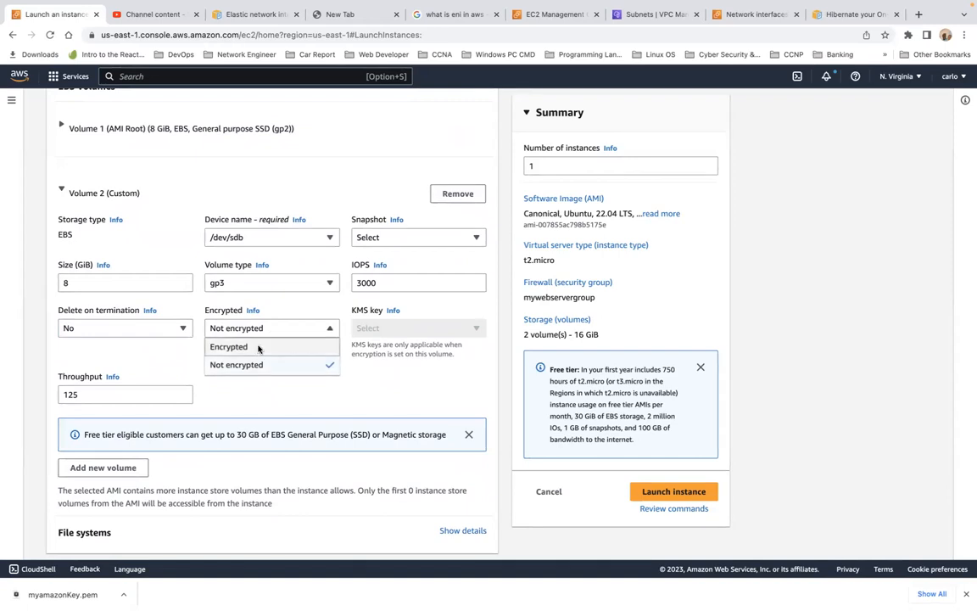
{"action": "left_click", "coordinate": [258, 348]}
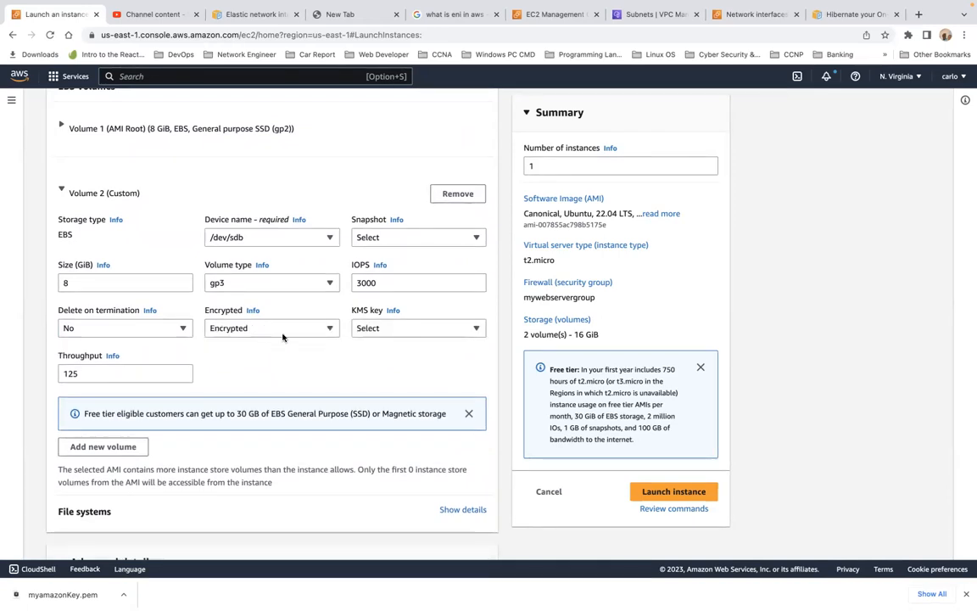
In a new tab, search Google for kms key aws and expand the answer to What is an AWS KMS key?
{"action": "left_click", "coordinate": [919, 15]}
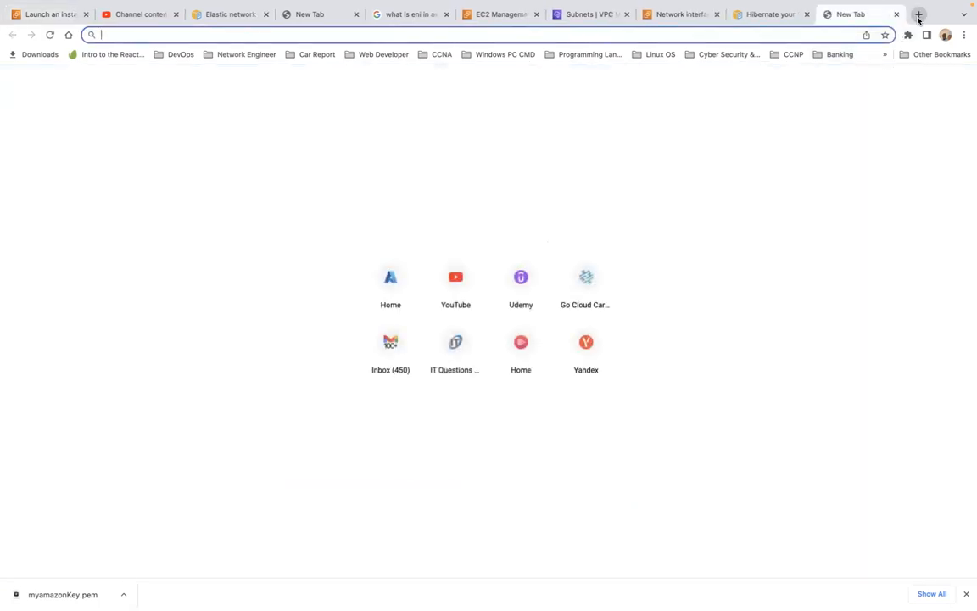
{"action": "type", "text": "google.com"}
{"action": "key", "text": "Return"}
{"action": "type", "text": "kms key"}
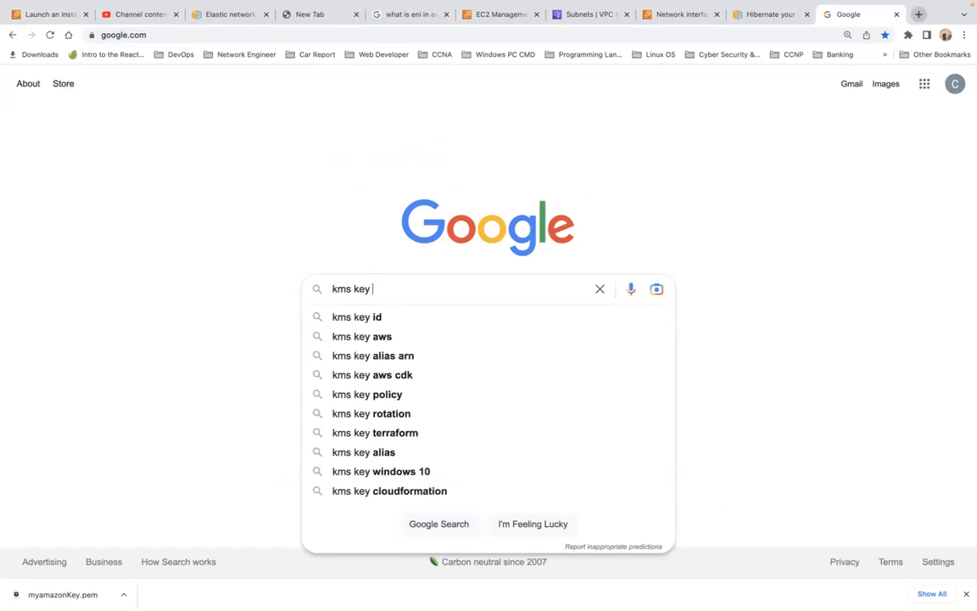
{"action": "left_click", "coordinate": [368, 337]}
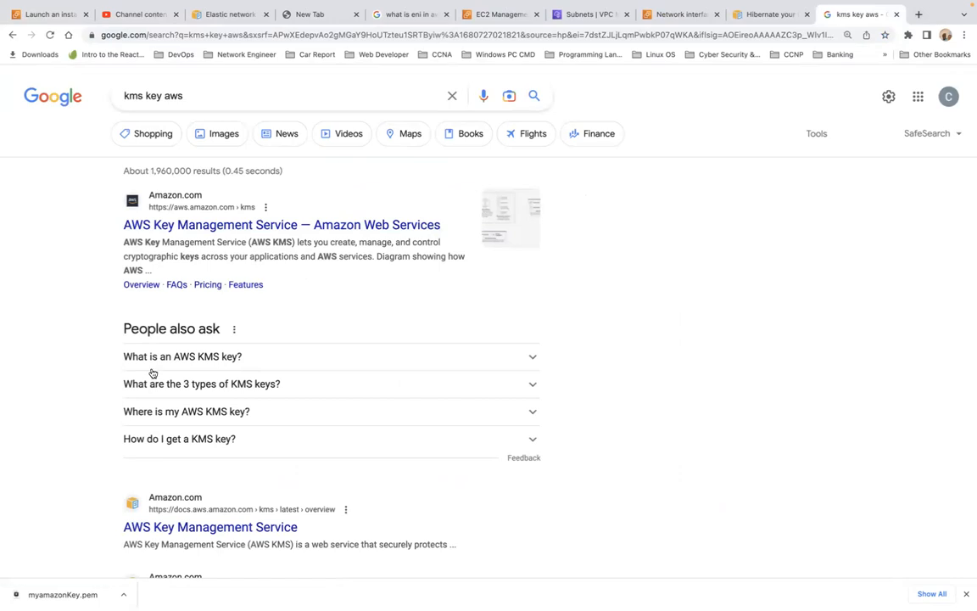
{"action": "left_click", "coordinate": [533, 356]}
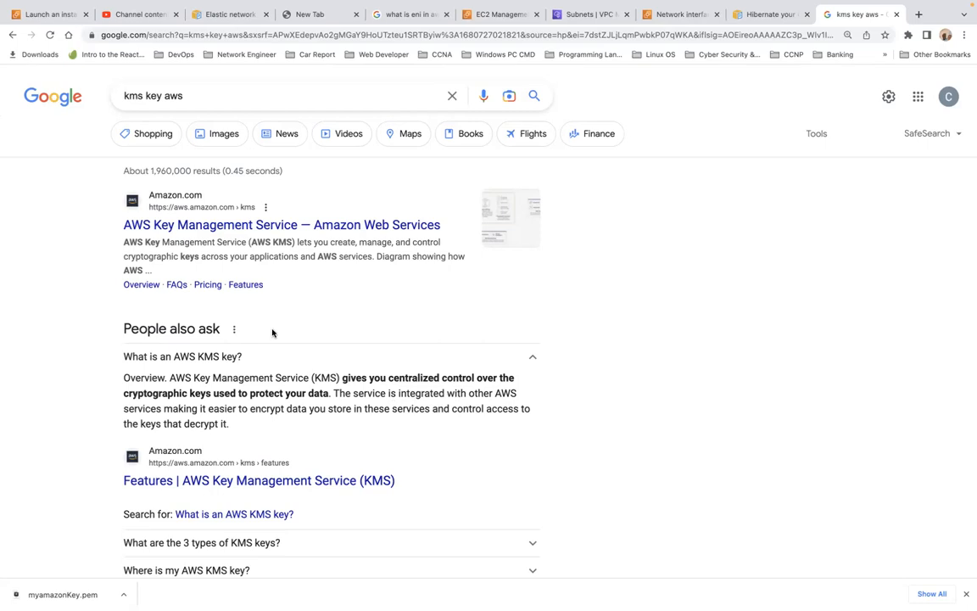
Back in the launch form, set the new volume's KMS key to (default) aws/ebs.
{"action": "left_click", "coordinate": [52, 14]}
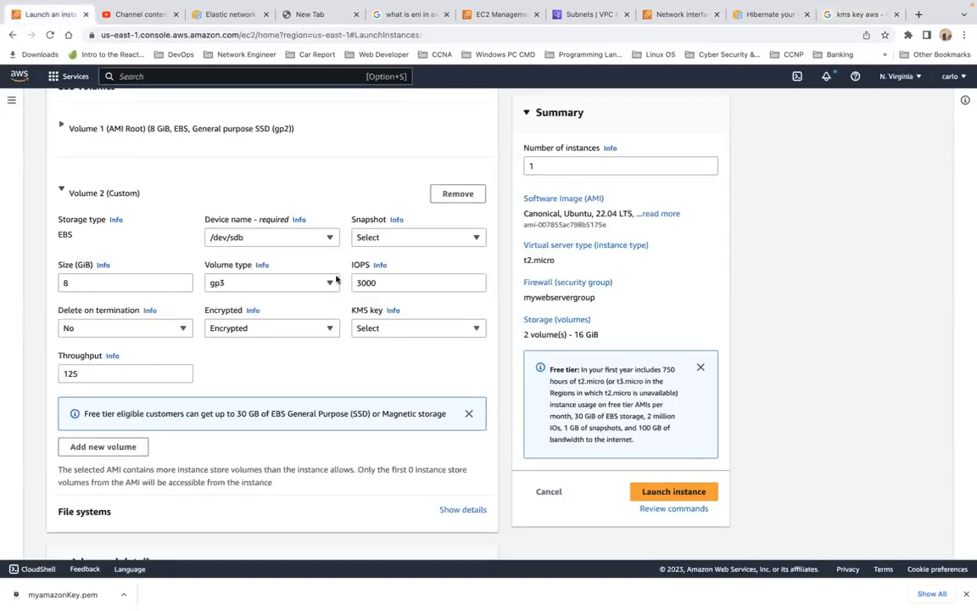
{"action": "left_click", "coordinate": [387, 327]}
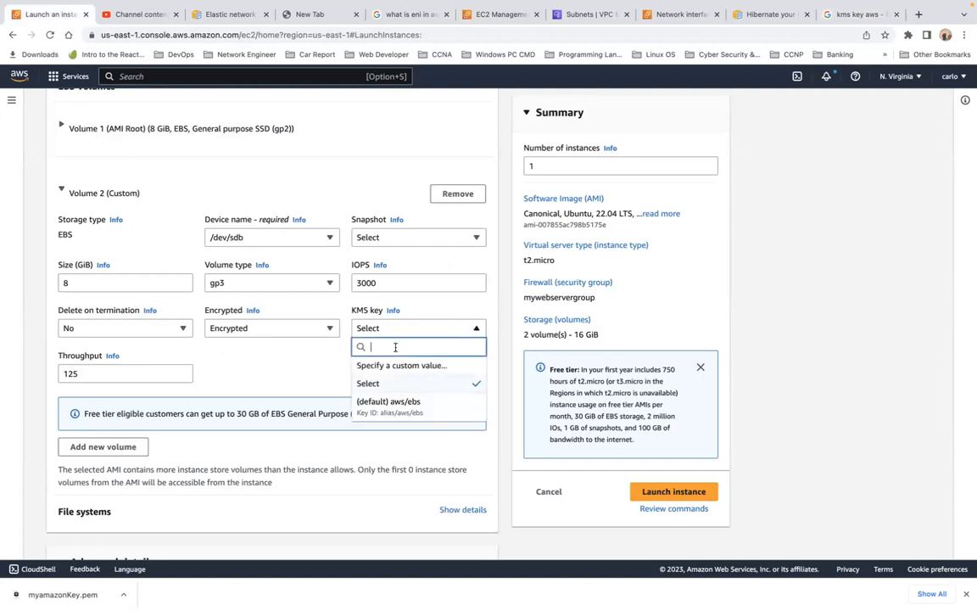
{"action": "left_click", "coordinate": [433, 411]}
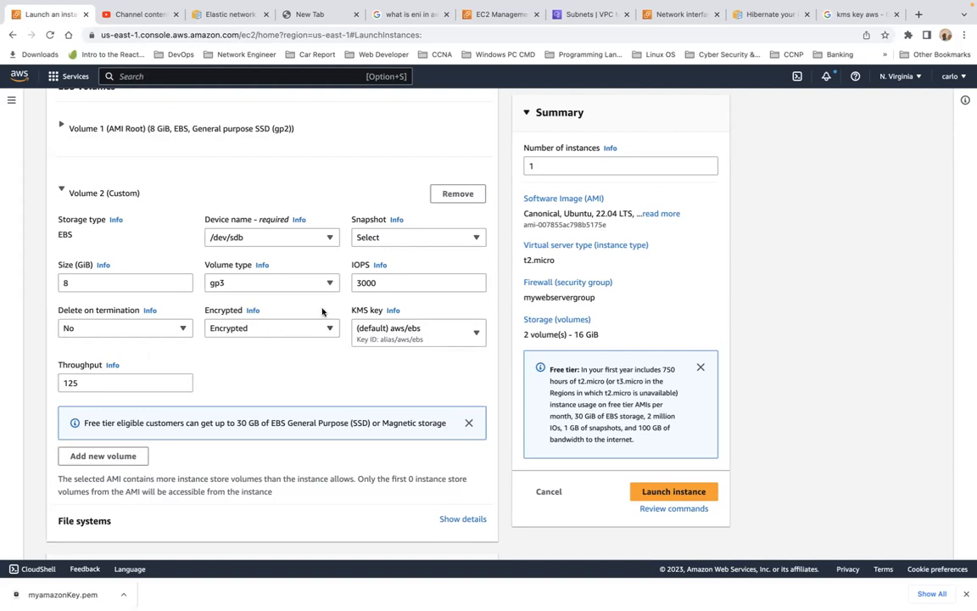
{"action": "left_click", "coordinate": [431, 242]}
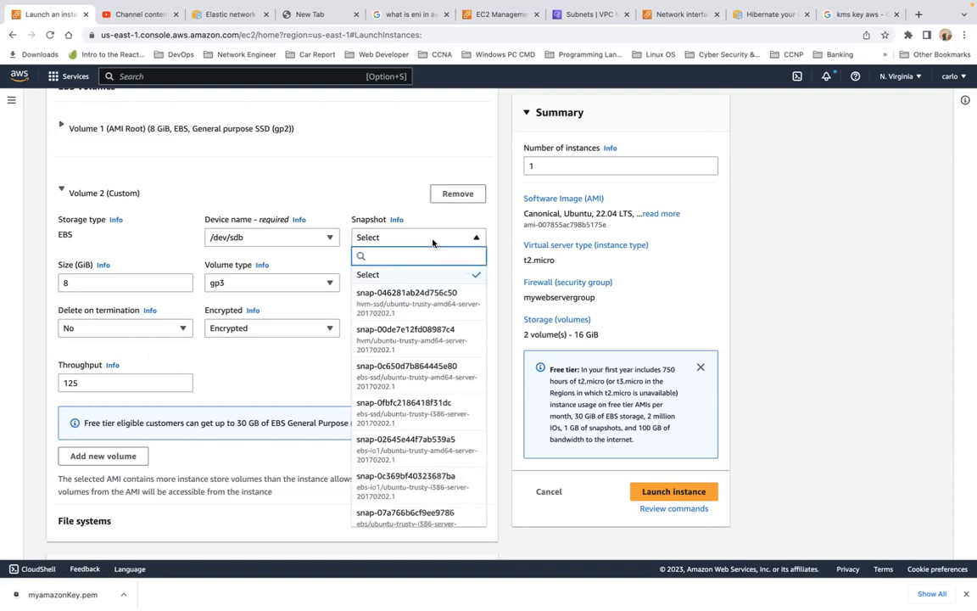
{"action": "left_click", "coordinate": [432, 243]}
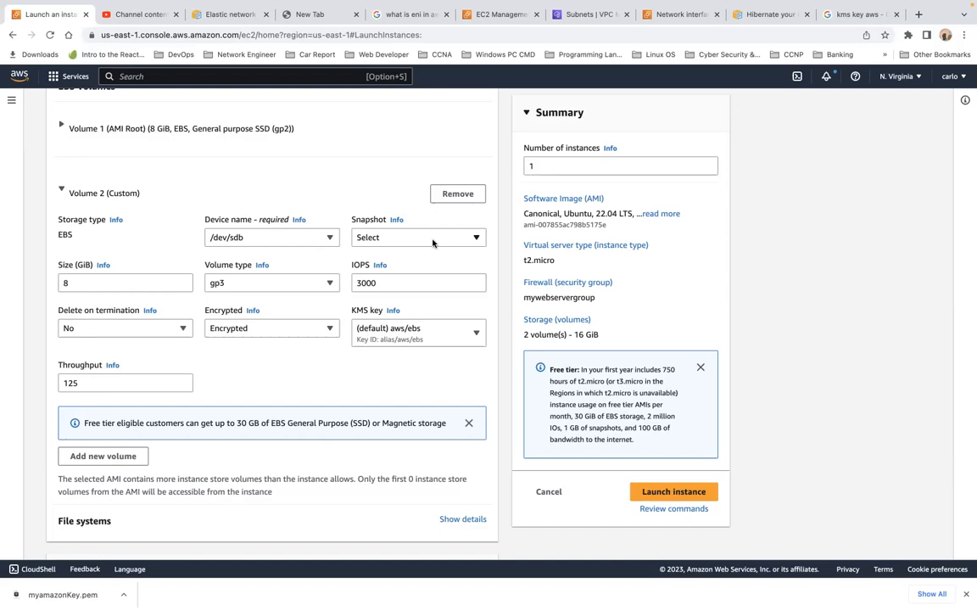
Review the configured launch form and try to launch the instance.
{"action": "scroll", "coordinate": [326, 285], "scroll_direction": "up", "scroll_amount": 1}
{"action": "scroll", "coordinate": [325, 289], "scroll_direction": "down", "scroll_amount": 3}
{"action": "scroll", "coordinate": [324, 289], "scroll_direction": "down", "scroll_amount": 1}
{"action": "scroll", "coordinate": [261, 347], "scroll_direction": "down", "scroll_amount": 2}
{"action": "scroll", "coordinate": [261, 348], "scroll_direction": "down", "scroll_amount": 3}
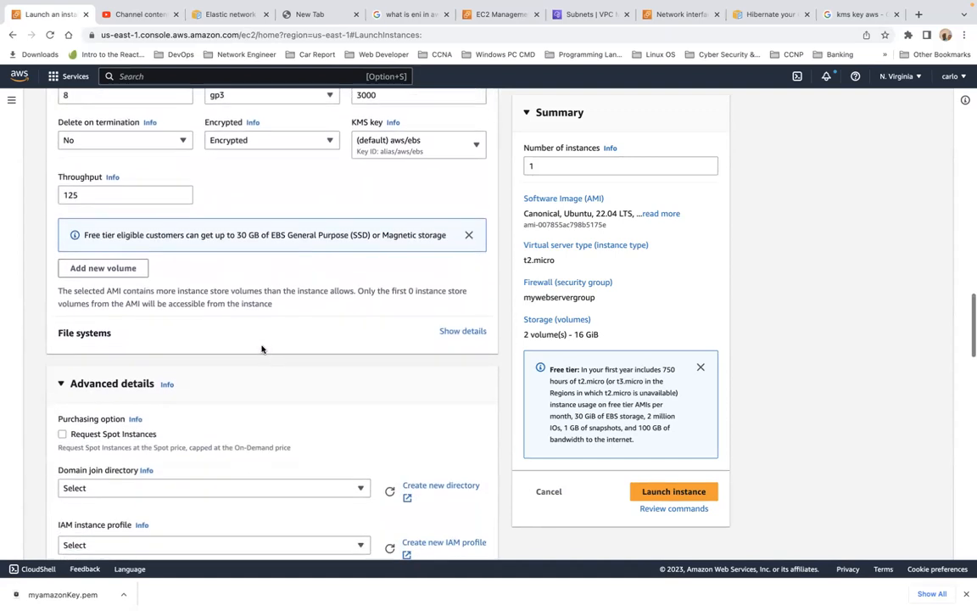
{"action": "scroll", "coordinate": [261, 348], "scroll_direction": "down", "scroll_amount": 4}
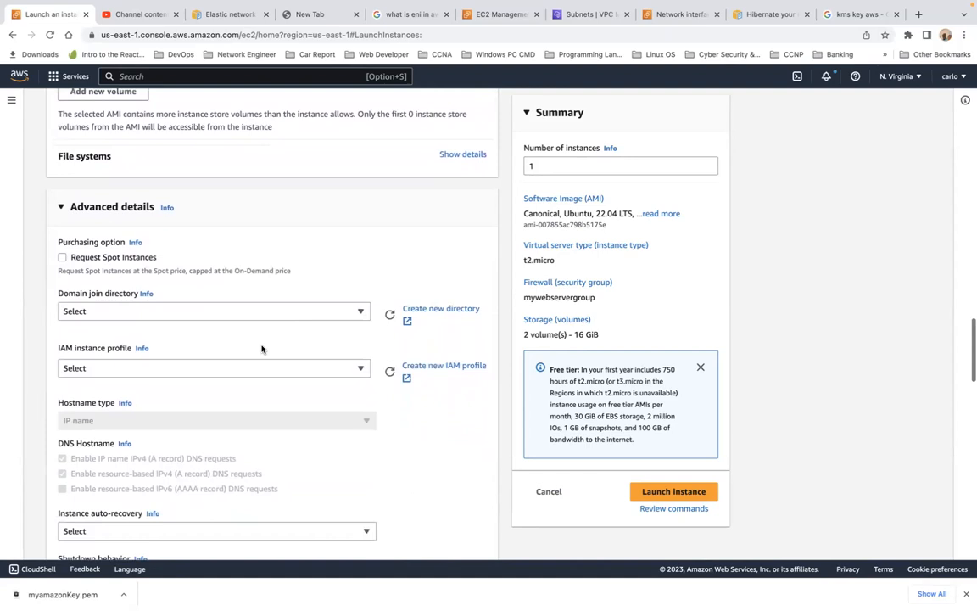
{"action": "scroll", "coordinate": [261, 348], "scroll_direction": "down", "scroll_amount": 2}
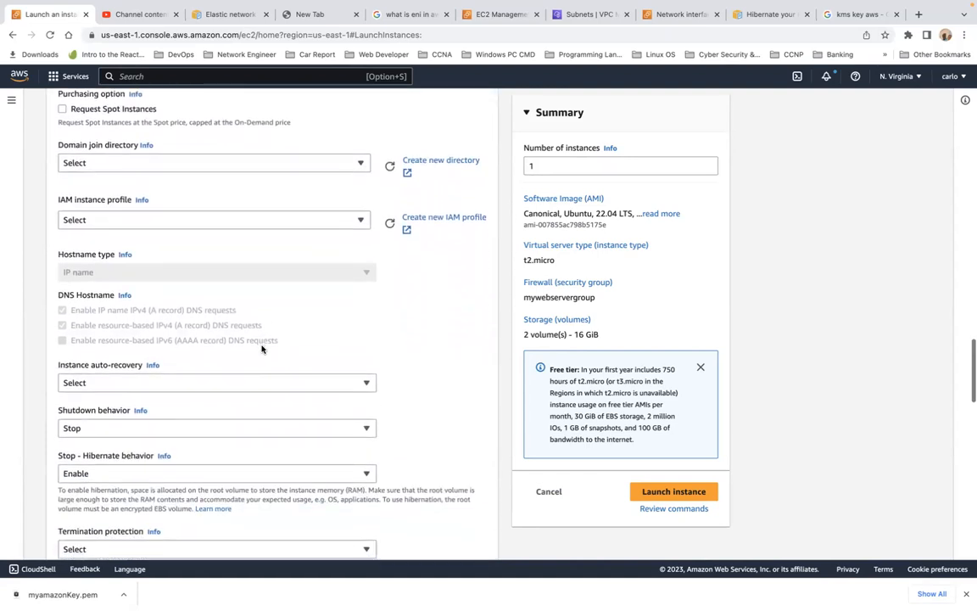
{"action": "scroll", "coordinate": [261, 348], "scroll_direction": "up", "scroll_amount": 10}
{"action": "scroll", "coordinate": [261, 348], "scroll_direction": "up", "scroll_amount": 6}
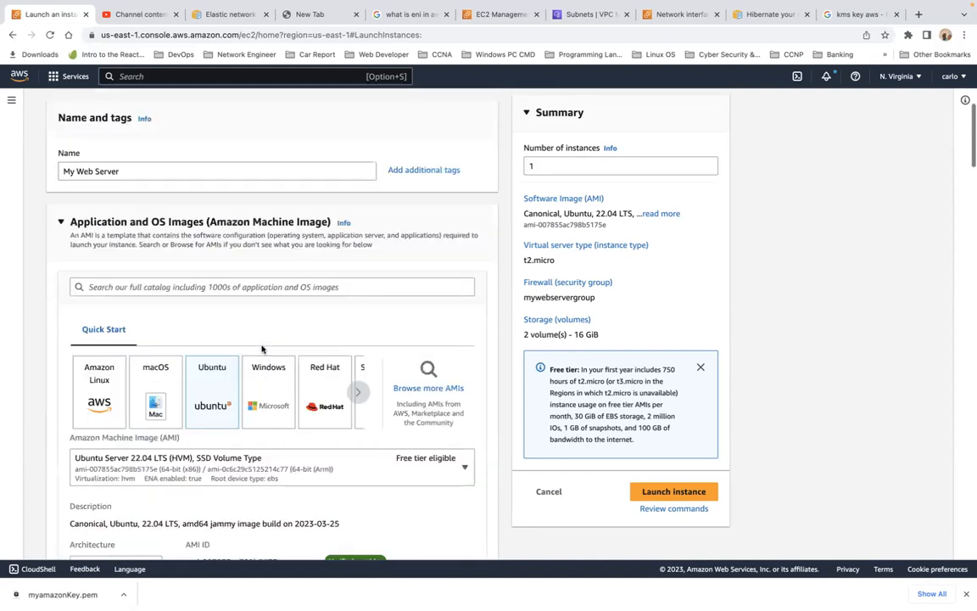
{"action": "scroll", "coordinate": [262, 348], "scroll_direction": "down", "scroll_amount": 3}
{"action": "scroll", "coordinate": [261, 348], "scroll_direction": "down", "scroll_amount": 15}
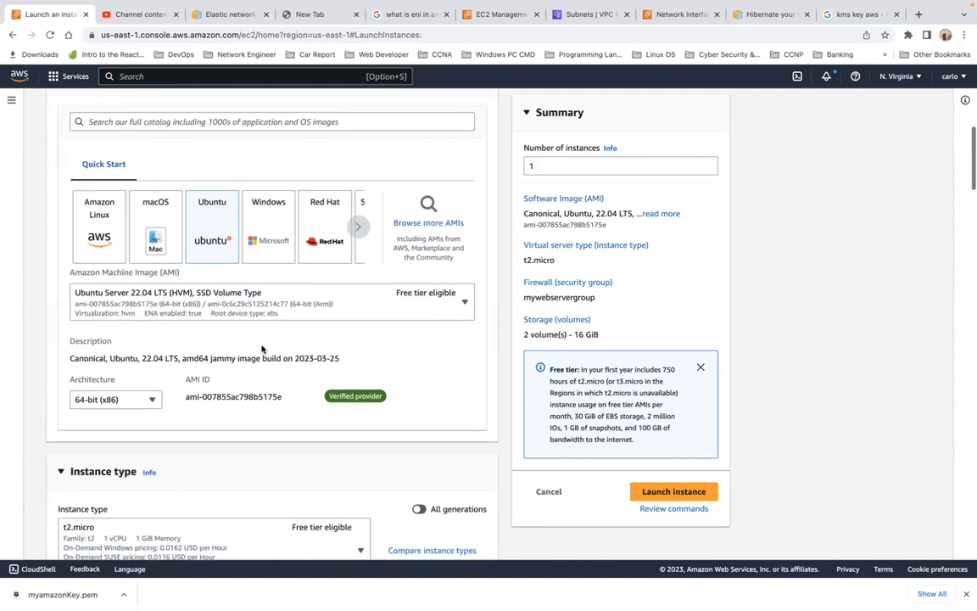
{"action": "scroll", "coordinate": [261, 348], "scroll_direction": "down", "scroll_amount": 20}
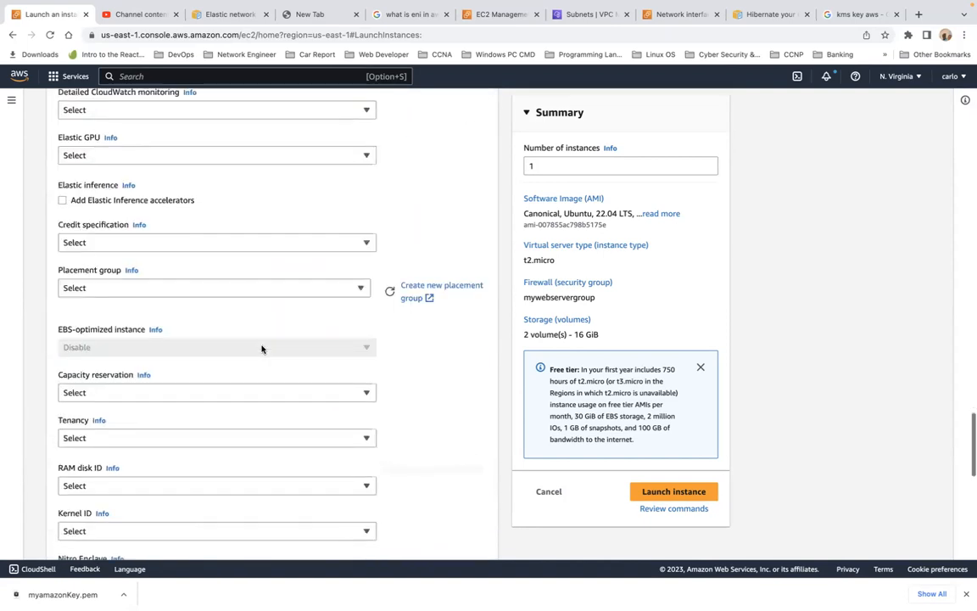
{"action": "left_click", "coordinate": [668, 491]}
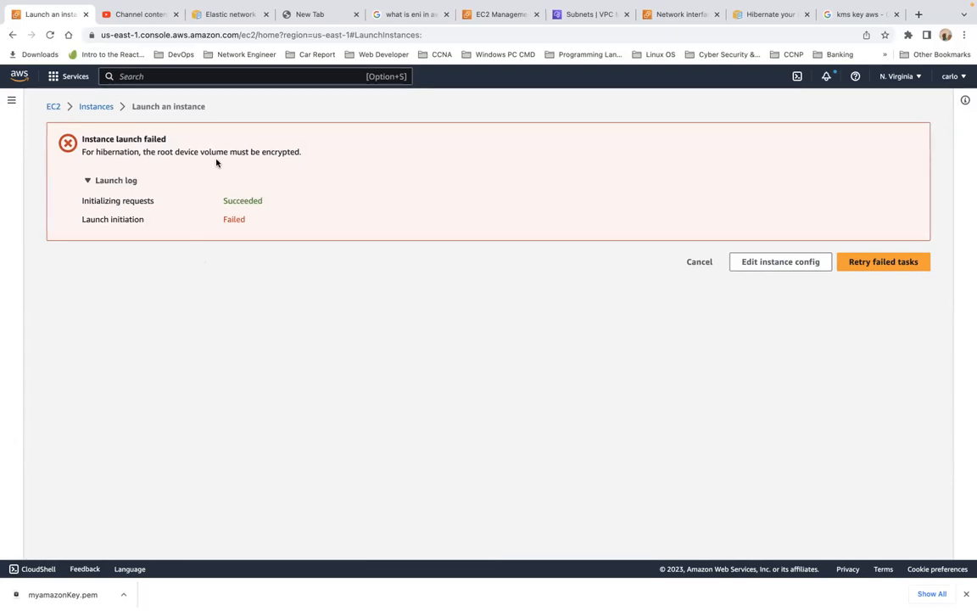
Return to editing the instance configuration and reselect Encrypted for the second volume's encryption.
{"action": "left_click", "coordinate": [899, 264]}
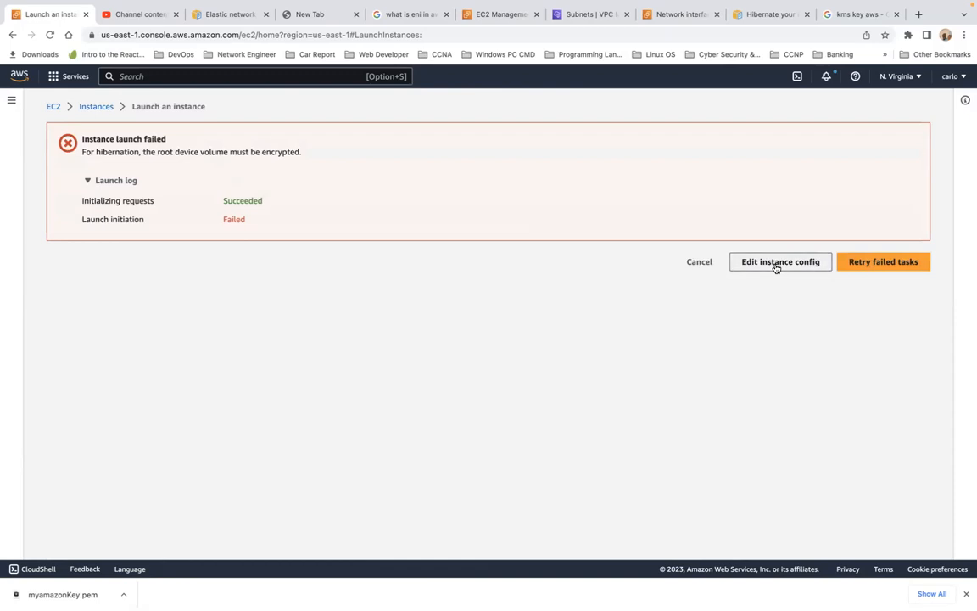
{"action": "left_click", "coordinate": [776, 262]}
{"action": "scroll", "coordinate": [393, 329], "scroll_direction": "down", "scroll_amount": 10}
{"action": "scroll", "coordinate": [392, 328], "scroll_direction": "down", "scroll_amount": 4}
{"action": "scroll", "coordinate": [391, 328], "scroll_direction": "down", "scroll_amount": 4}
{"action": "scroll", "coordinate": [391, 328], "scroll_direction": "down", "scroll_amount": 2}
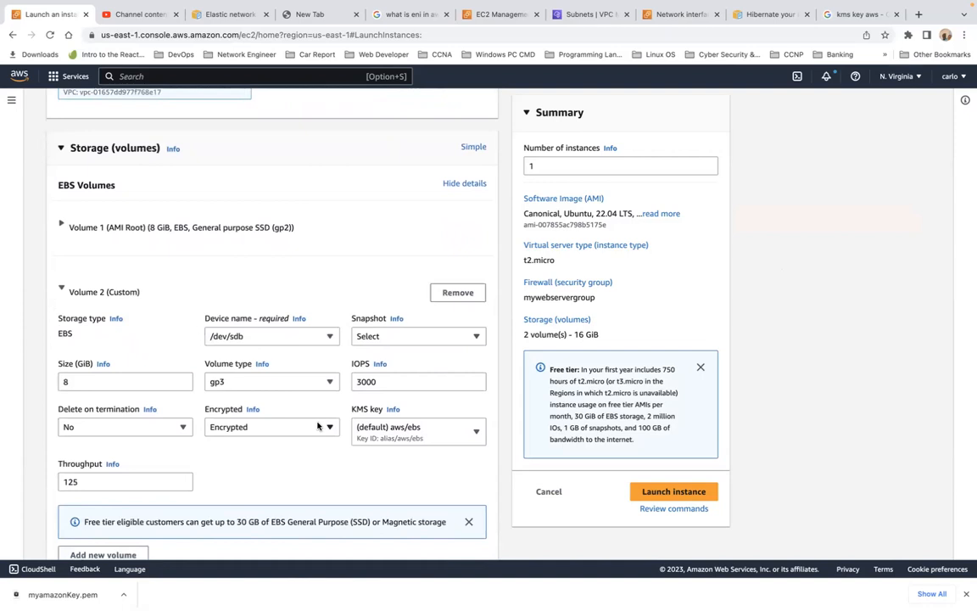
{"action": "left_click", "coordinate": [316, 428]}
{"action": "left_click", "coordinate": [308, 447]}
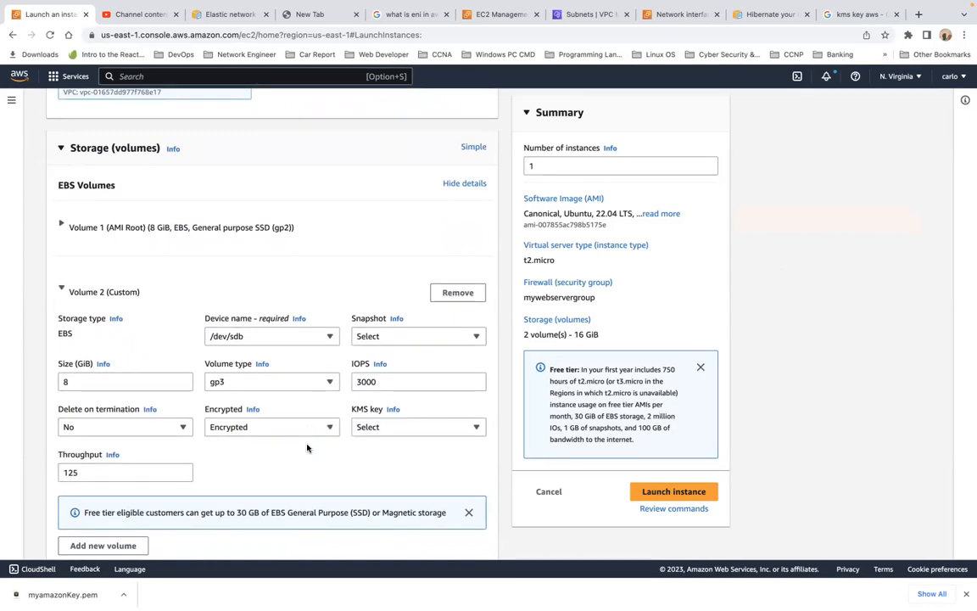
Set the second volume's snapshot to snap-046281ab24d756c50 and try to launch the instance.
{"action": "scroll", "coordinate": [307, 448], "scroll_direction": "down", "scroll_amount": 2}
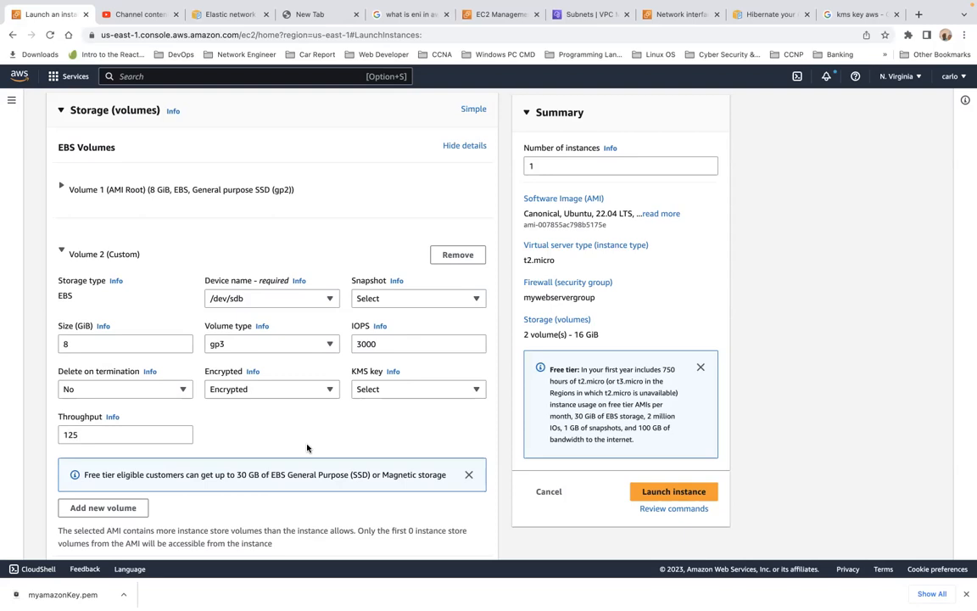
{"action": "left_click", "coordinate": [409, 298]}
{"action": "left_click", "coordinate": [408, 353]}
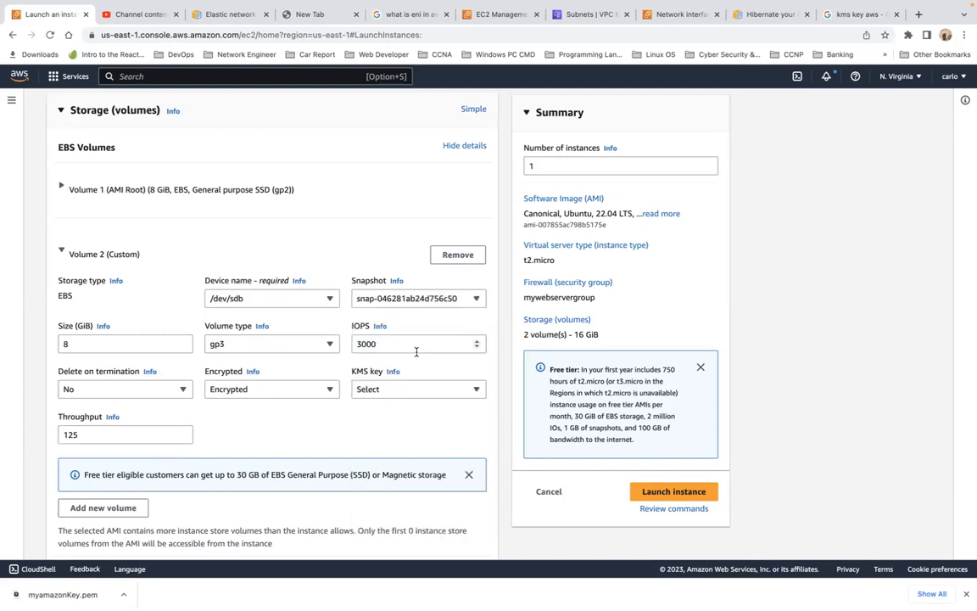
{"action": "scroll", "coordinate": [417, 351], "scroll_direction": "down", "scroll_amount": 20}
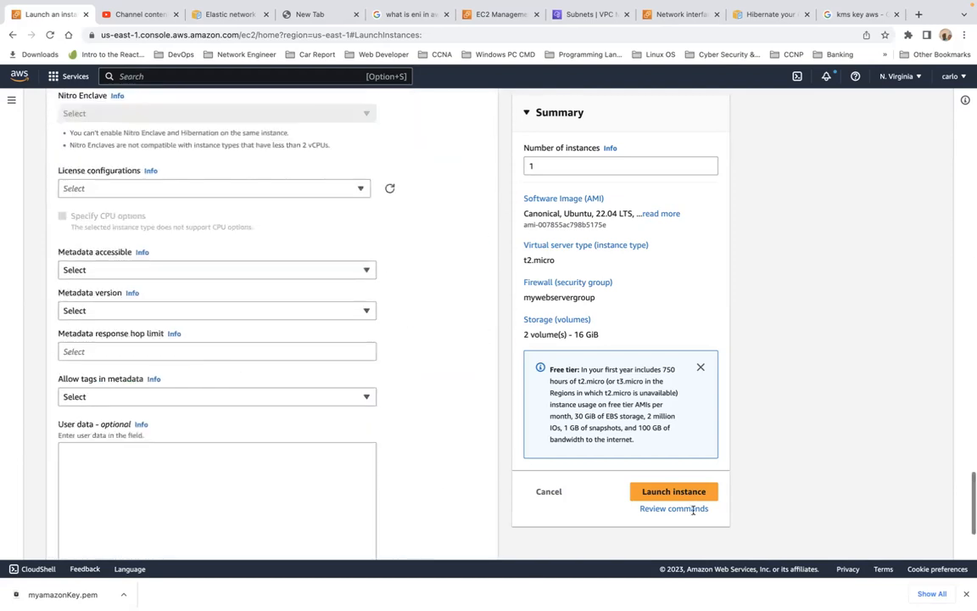
{"action": "left_click", "coordinate": [675, 492]}
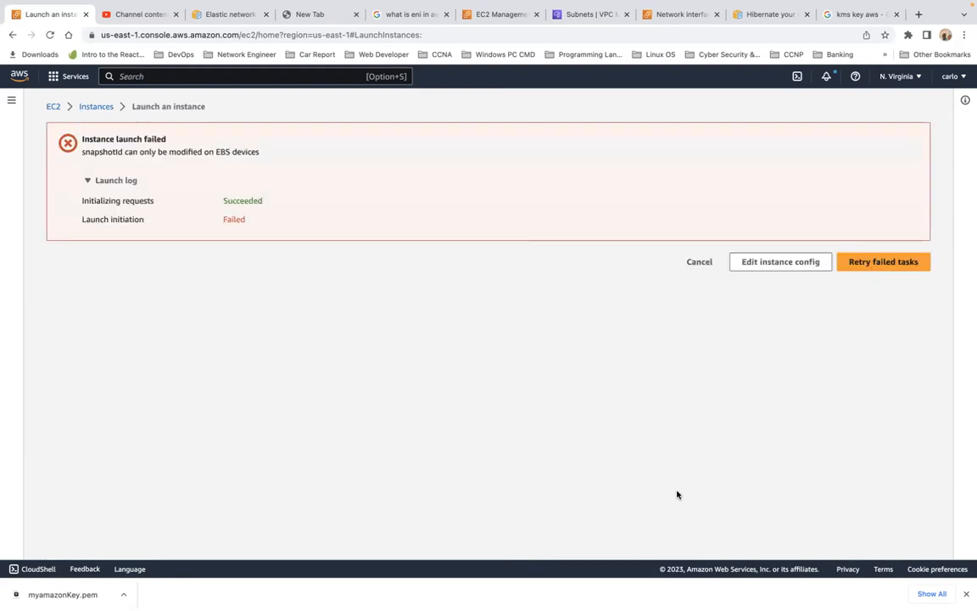
Return to the instance configuration and set the second volume's Delete on termination to Yes and its KMS key to (default) aws/ebs.
{"action": "left_click", "coordinate": [797, 268]}
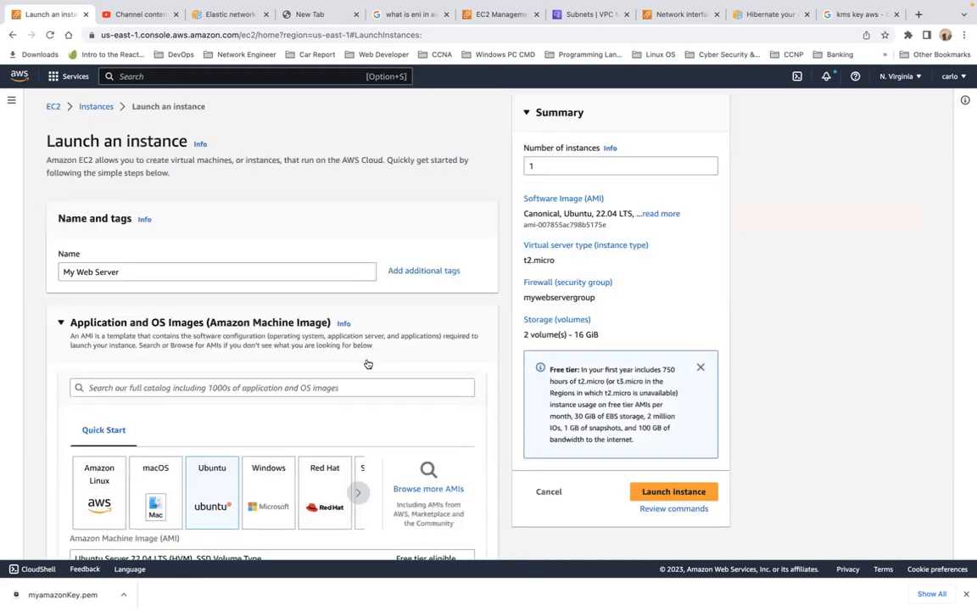
{"action": "scroll", "coordinate": [368, 364], "scroll_direction": "down", "scroll_amount": 2}
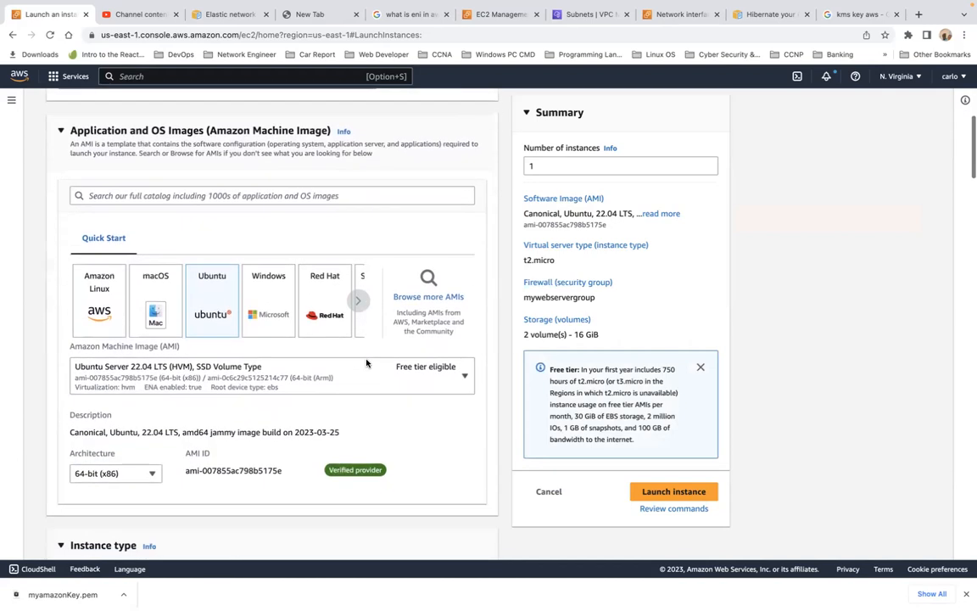
{"action": "scroll", "coordinate": [367, 363], "scroll_direction": "down", "scroll_amount": 5}
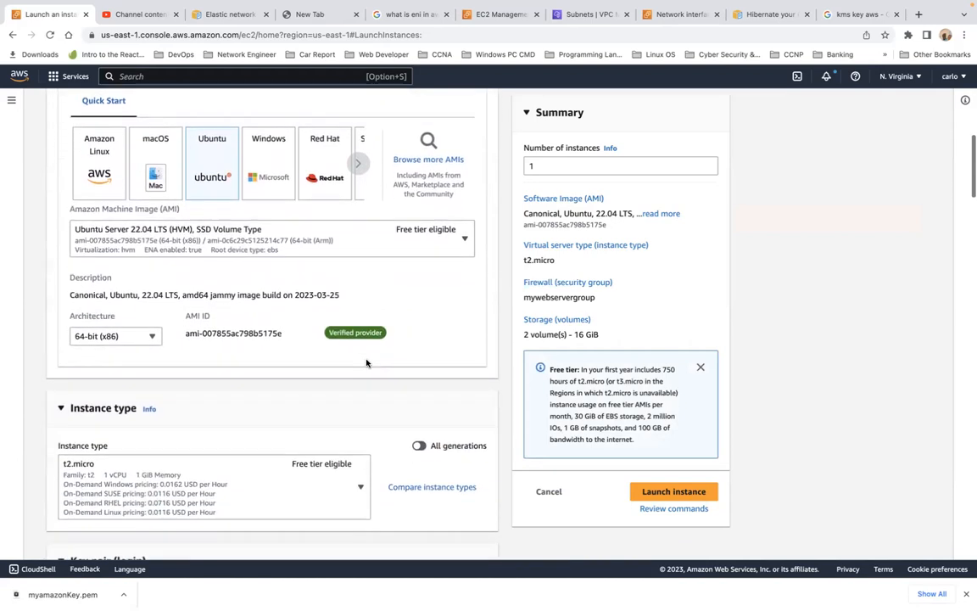
{"action": "scroll", "coordinate": [366, 363], "scroll_direction": "down", "scroll_amount": 10}
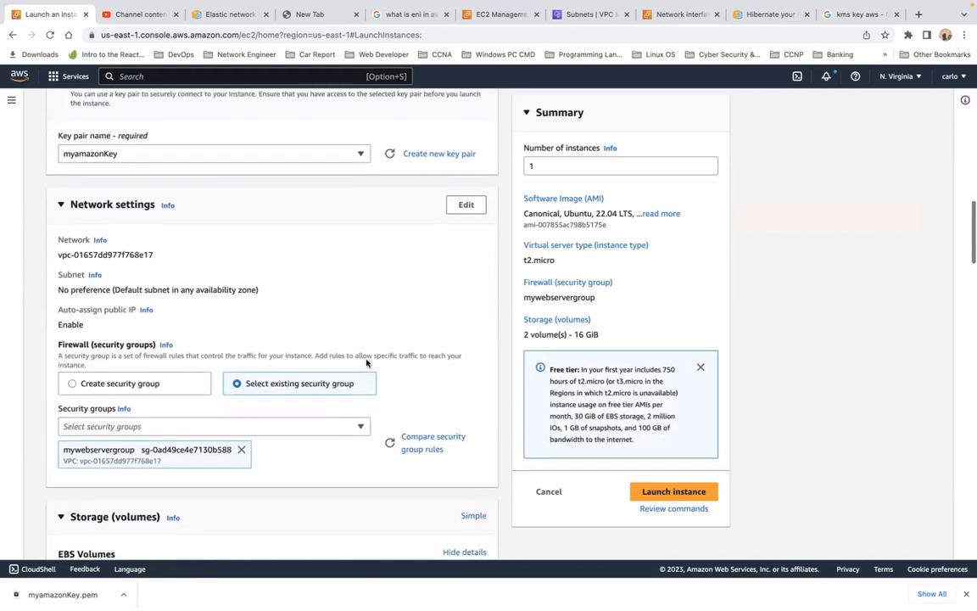
{"action": "scroll", "coordinate": [366, 363], "scroll_direction": "down", "scroll_amount": 3}
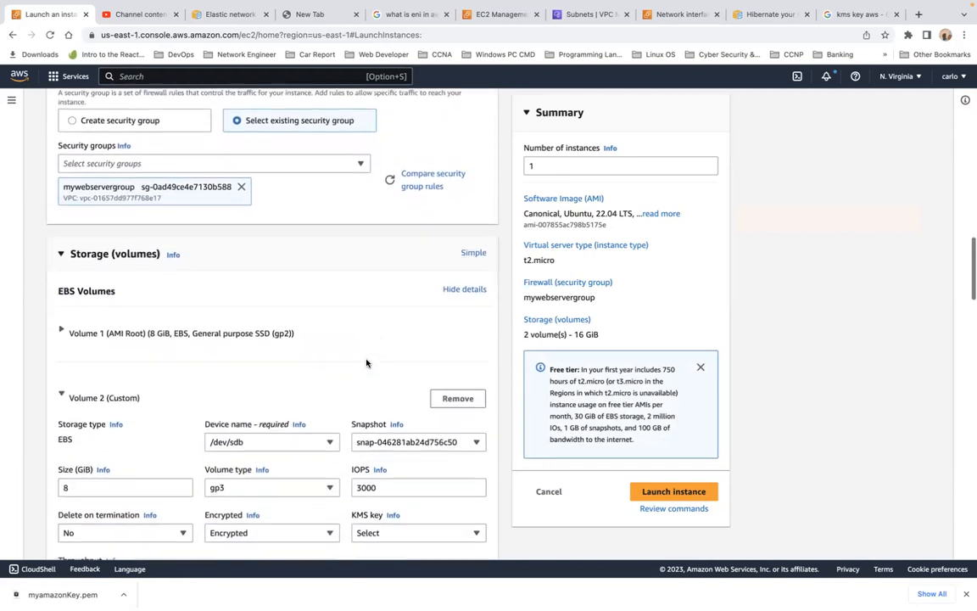
{"action": "scroll", "coordinate": [367, 363], "scroll_direction": "down", "scroll_amount": 1}
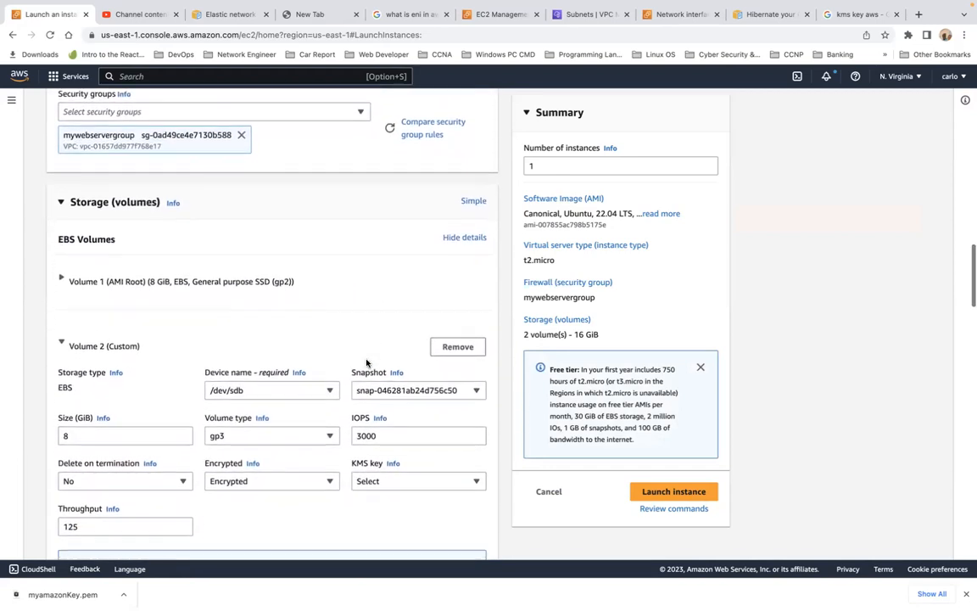
{"action": "scroll", "coordinate": [366, 363], "scroll_direction": "down", "scroll_amount": 2}
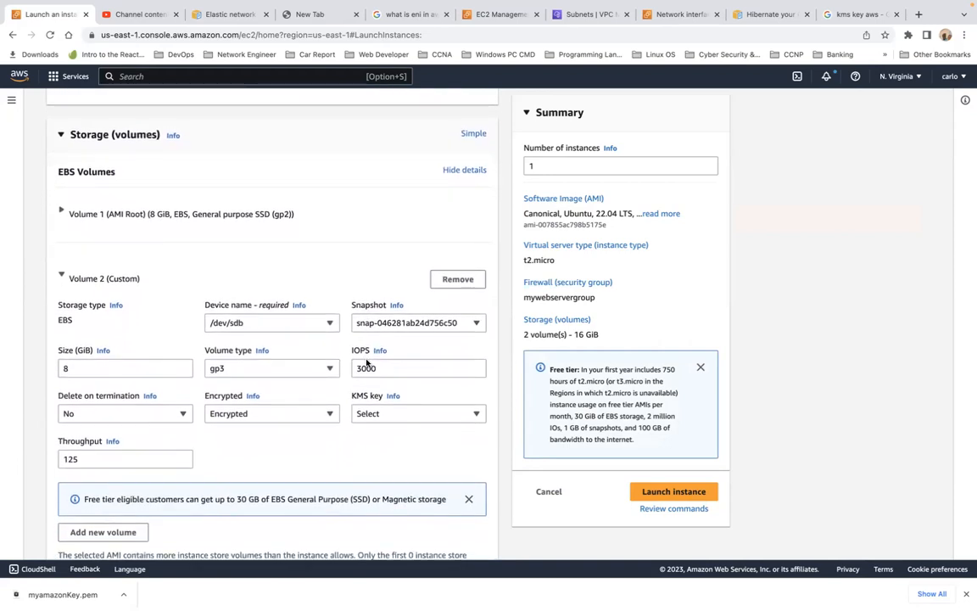
{"action": "scroll", "coordinate": [367, 363], "scroll_direction": "down", "scroll_amount": 1}
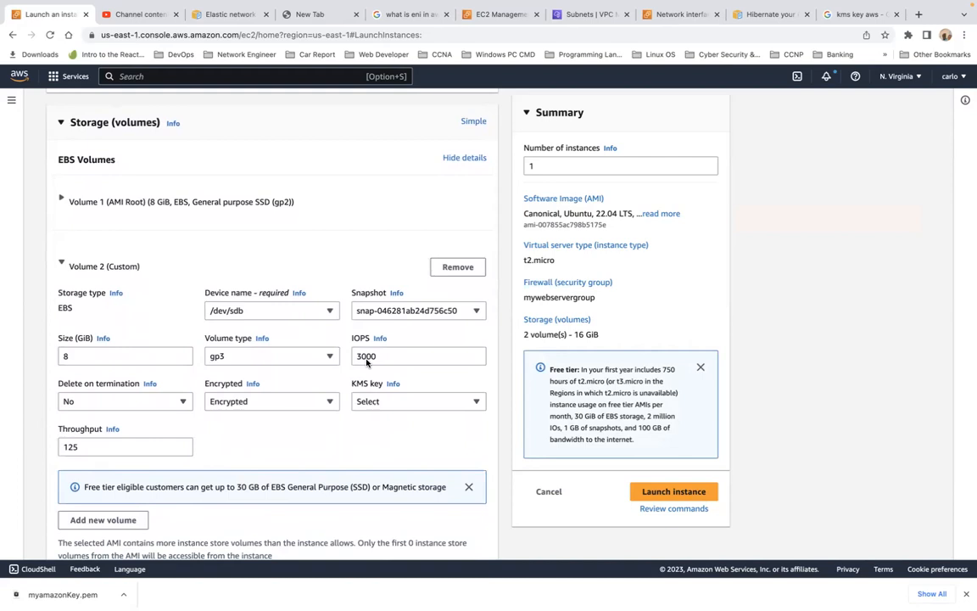
{"action": "scroll", "coordinate": [367, 363], "scroll_direction": "down", "scroll_amount": 1}
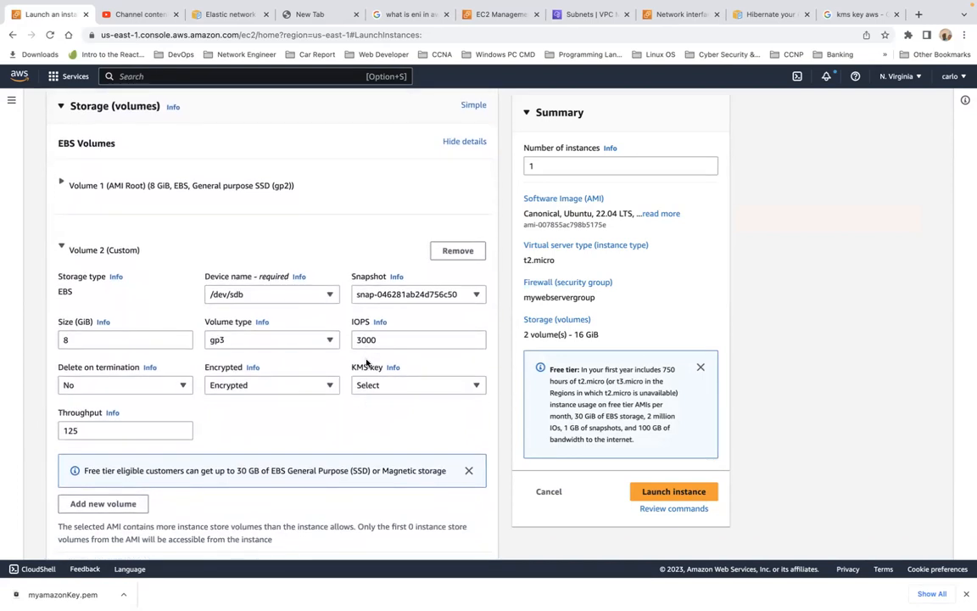
{"action": "left_click", "coordinate": [184, 386]}
{"action": "left_click", "coordinate": [176, 421]}
{"action": "left_click", "coordinate": [182, 389]}
{"action": "left_click", "coordinate": [178, 401]}
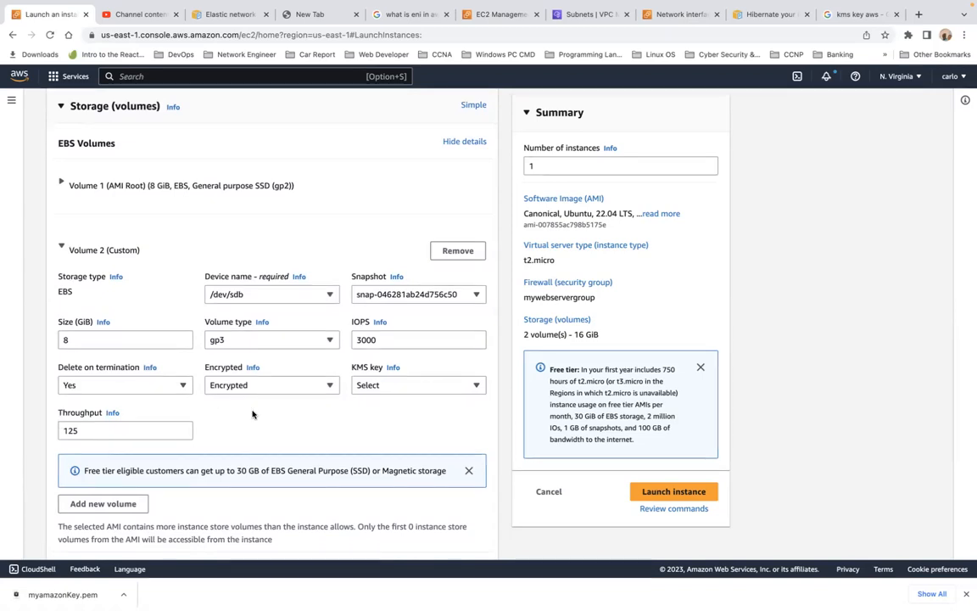
{"action": "left_click", "coordinate": [413, 386]}
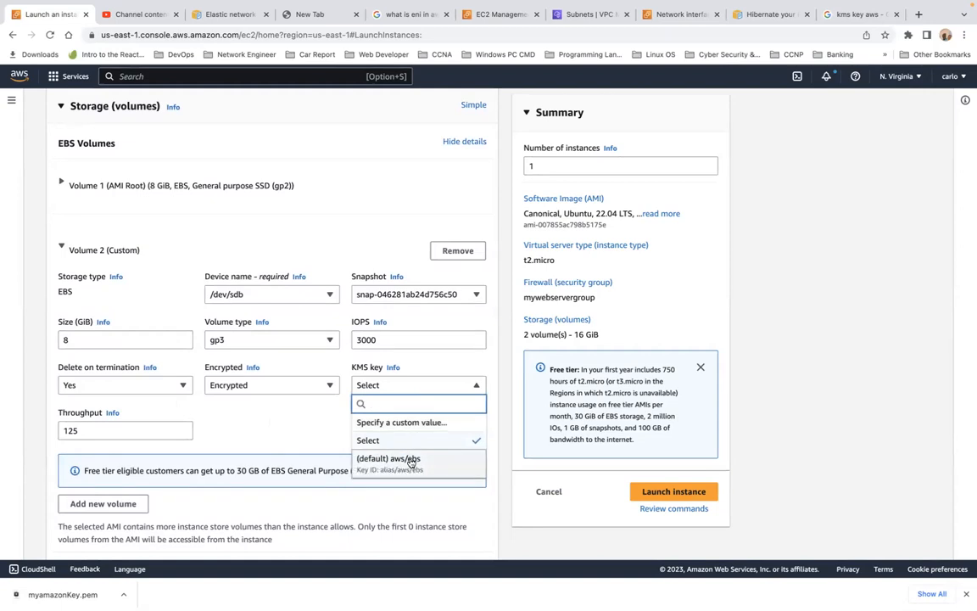
{"action": "left_click", "coordinate": [412, 460]}
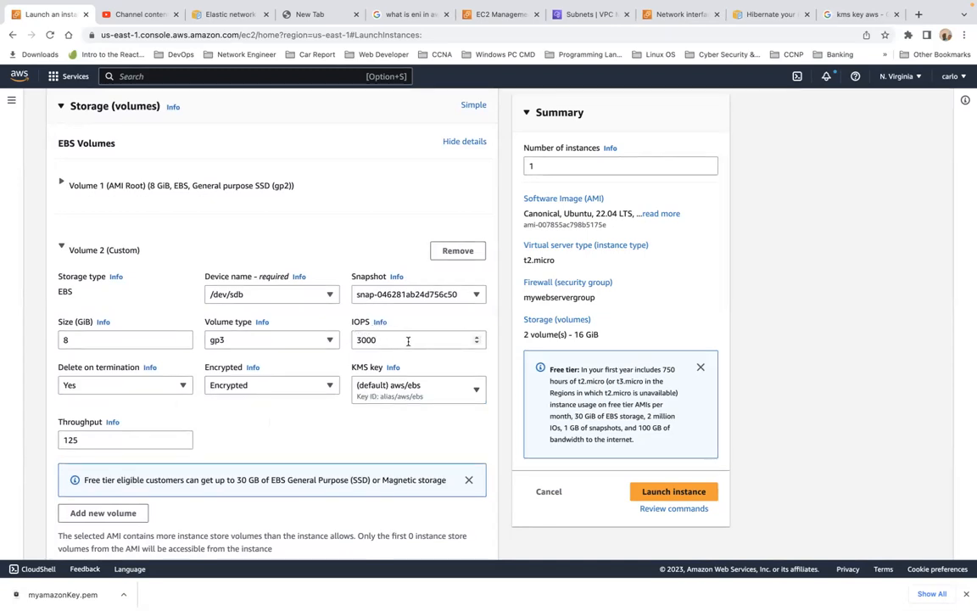
Browse the device name options available for the second volume.
{"action": "left_click", "coordinate": [281, 302]}
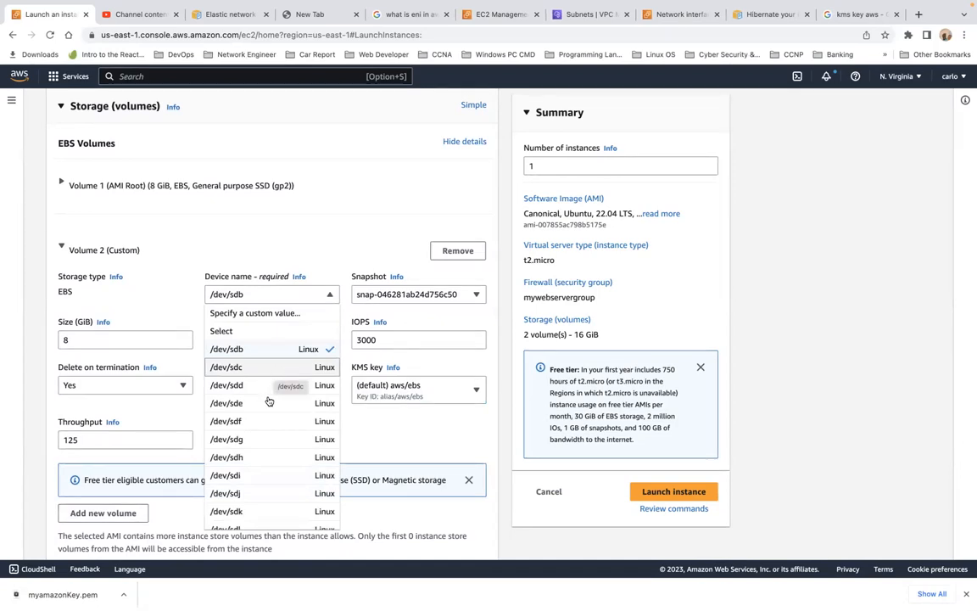
{"action": "scroll", "coordinate": [266, 405], "scroll_direction": "down", "scroll_amount": 3}
{"action": "scroll", "coordinate": [265, 412], "scroll_direction": "down", "scroll_amount": 5}
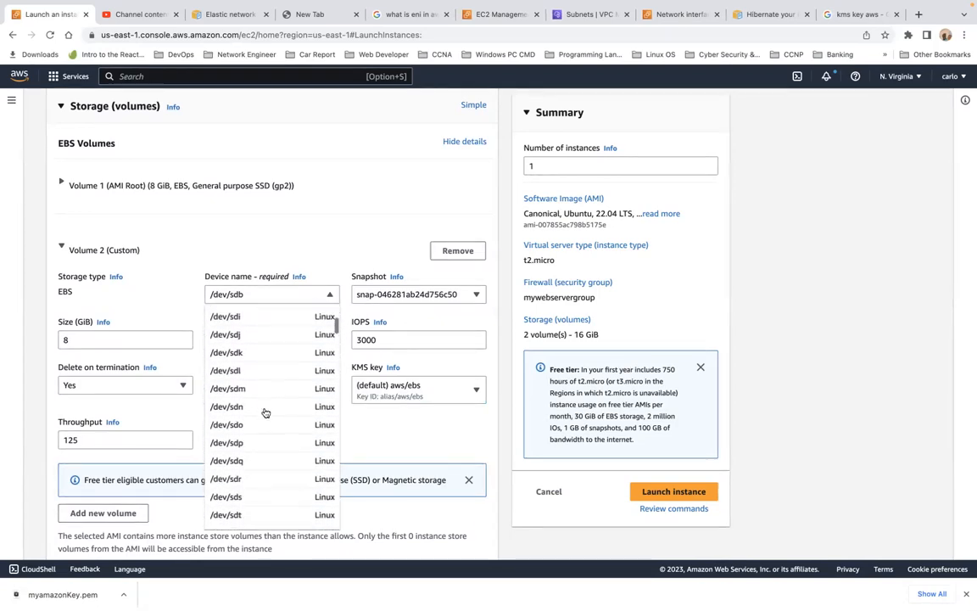
{"action": "scroll", "coordinate": [266, 412], "scroll_direction": "down", "scroll_amount": 1}
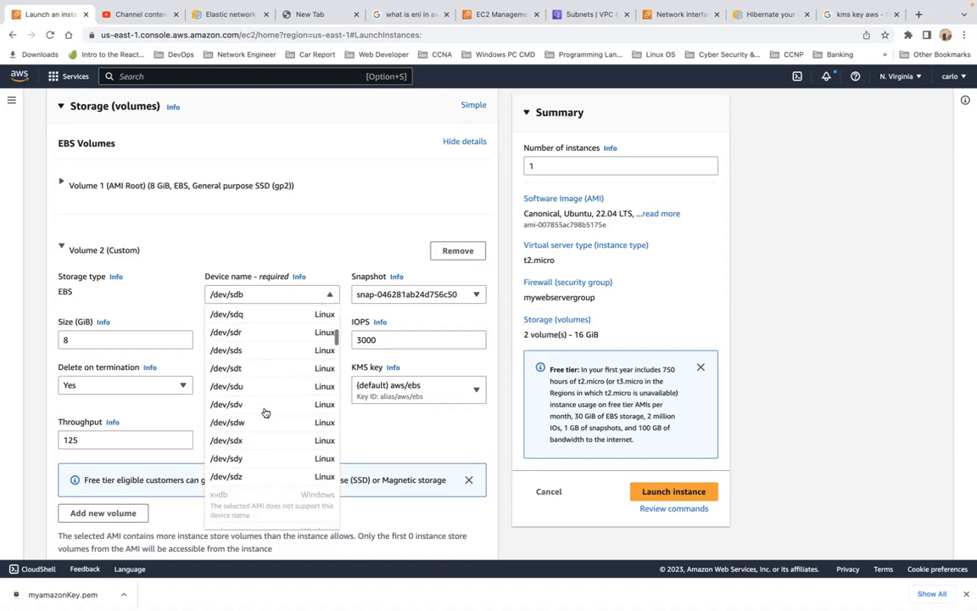
{"action": "scroll", "coordinate": [265, 412], "scroll_direction": "down", "scroll_amount": 1}
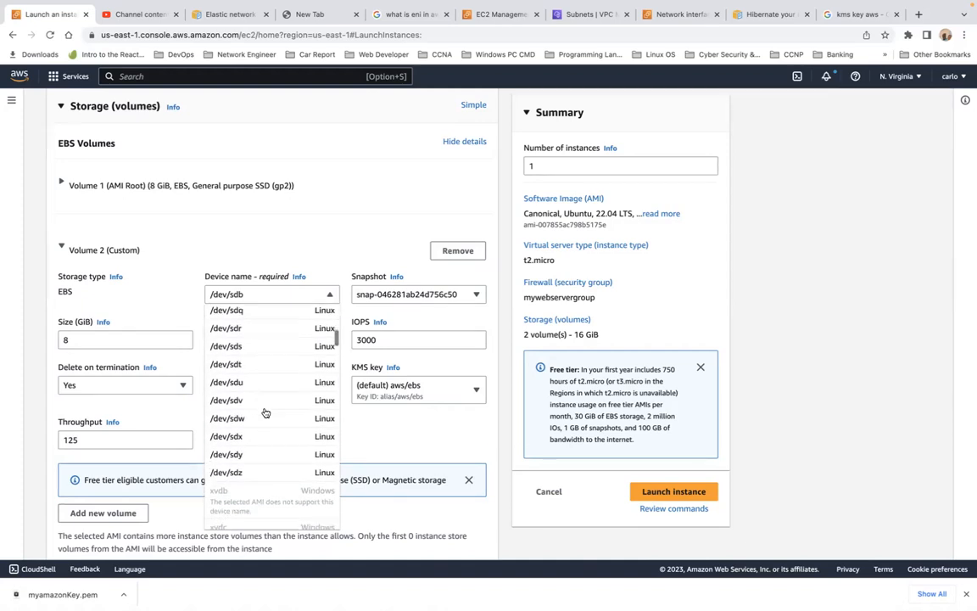
{"action": "scroll", "coordinate": [265, 412], "scroll_direction": "down", "scroll_amount": 2}
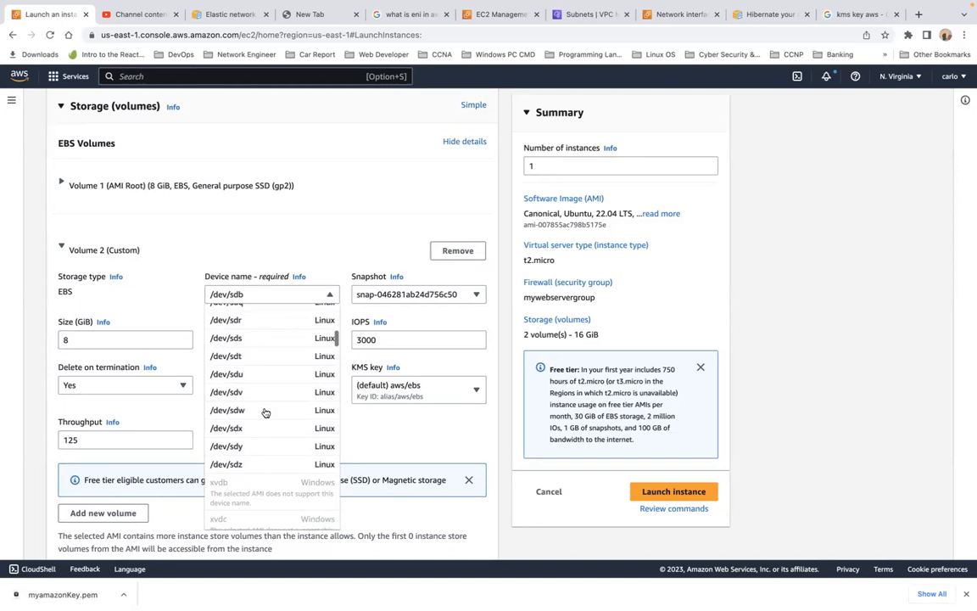
{"action": "scroll", "coordinate": [266, 412], "scroll_direction": "down", "scroll_amount": 1}
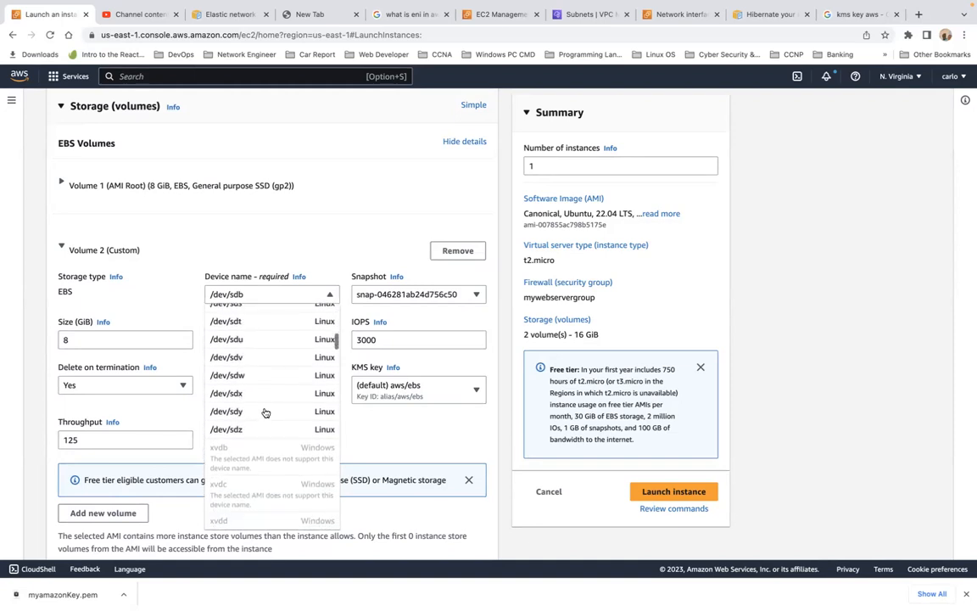
{"action": "scroll", "coordinate": [266, 412], "scroll_direction": "up", "scroll_amount": 15}
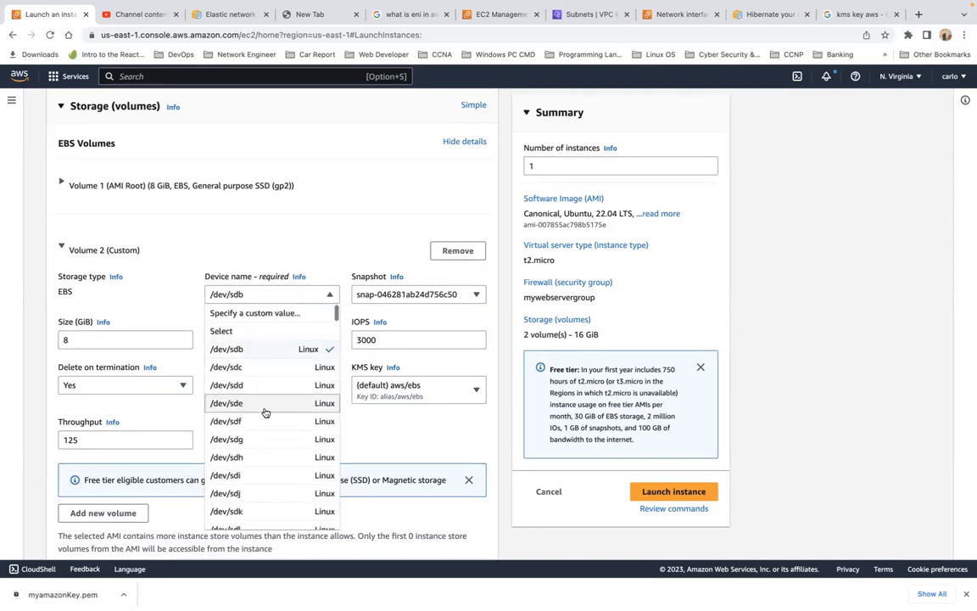
{"action": "scroll", "coordinate": [265, 413], "scroll_direction": "down", "scroll_amount": 12}
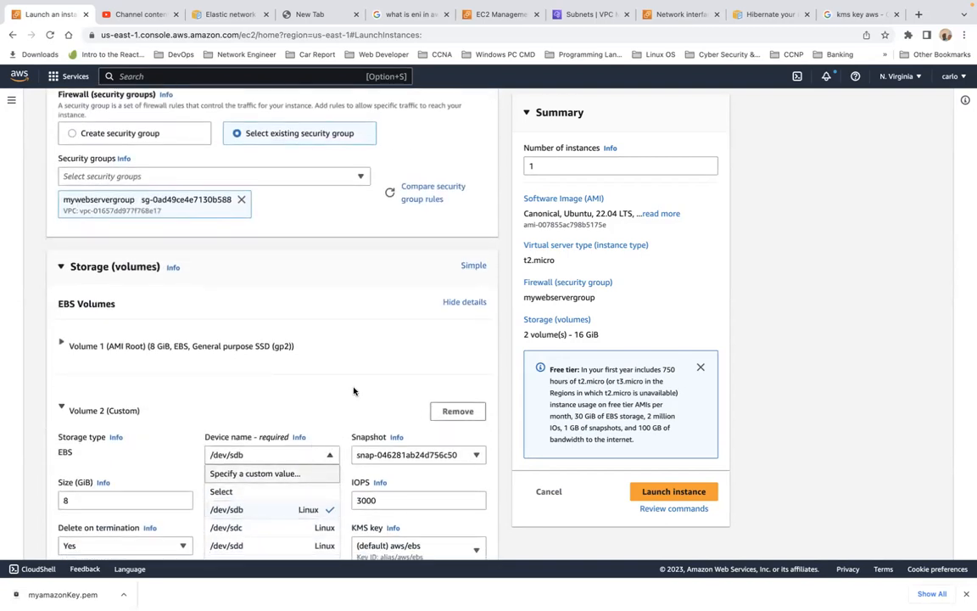
{"action": "left_click", "coordinate": [354, 391]}
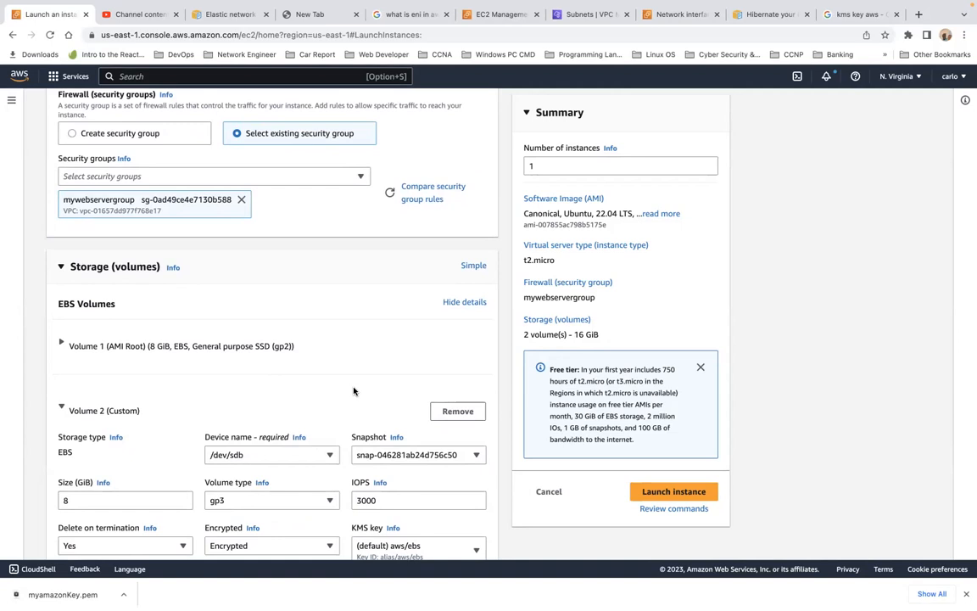
Try to launch the instance with the current storage settings.
{"action": "scroll", "coordinate": [354, 391], "scroll_direction": "down", "scroll_amount": 4}
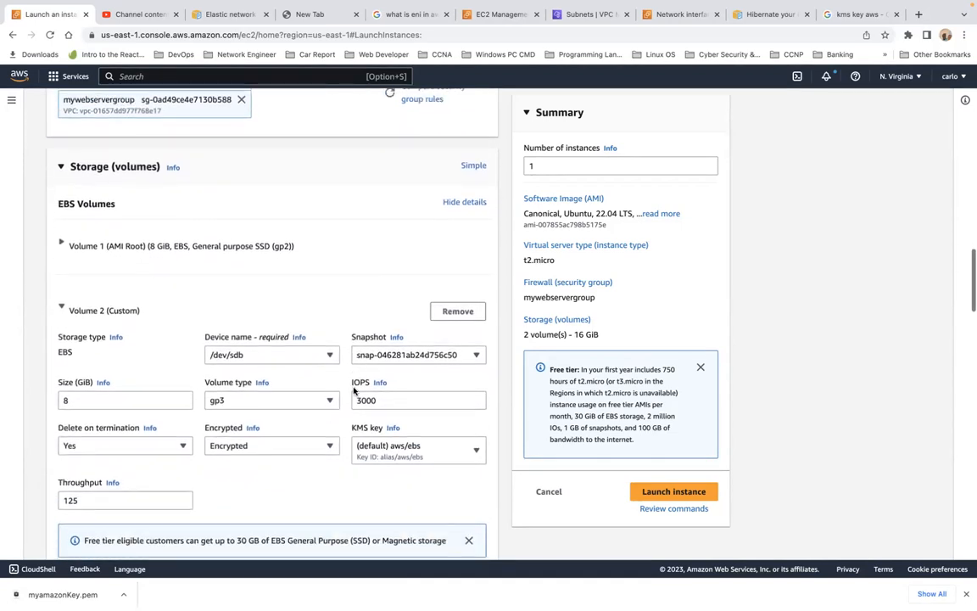
{"action": "scroll", "coordinate": [353, 391], "scroll_direction": "down", "scroll_amount": 2}
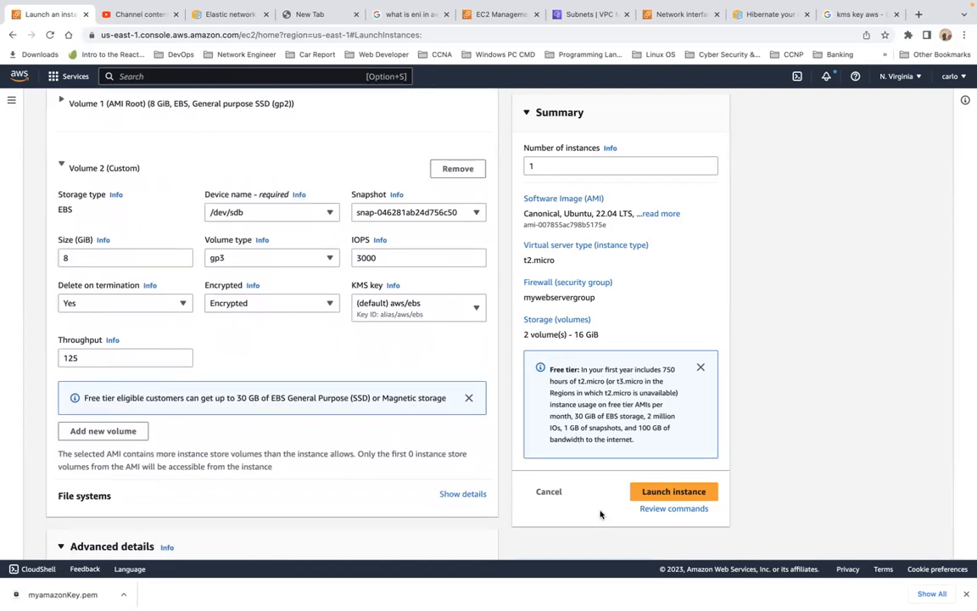
{"action": "left_click", "coordinate": [679, 497]}
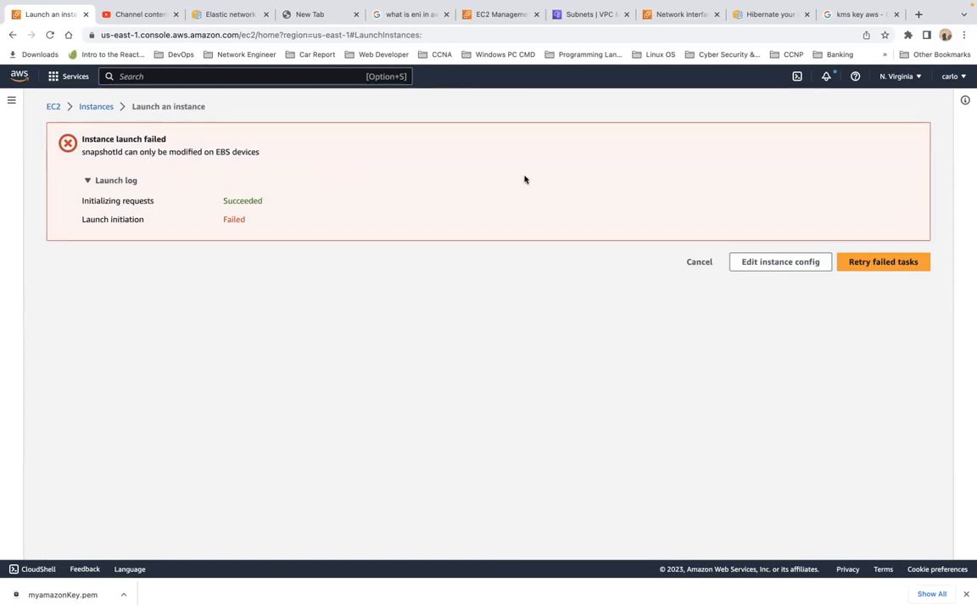
Return to the instance configuration and review the storage volumes and advanced details settings.
{"action": "left_click", "coordinate": [788, 263]}
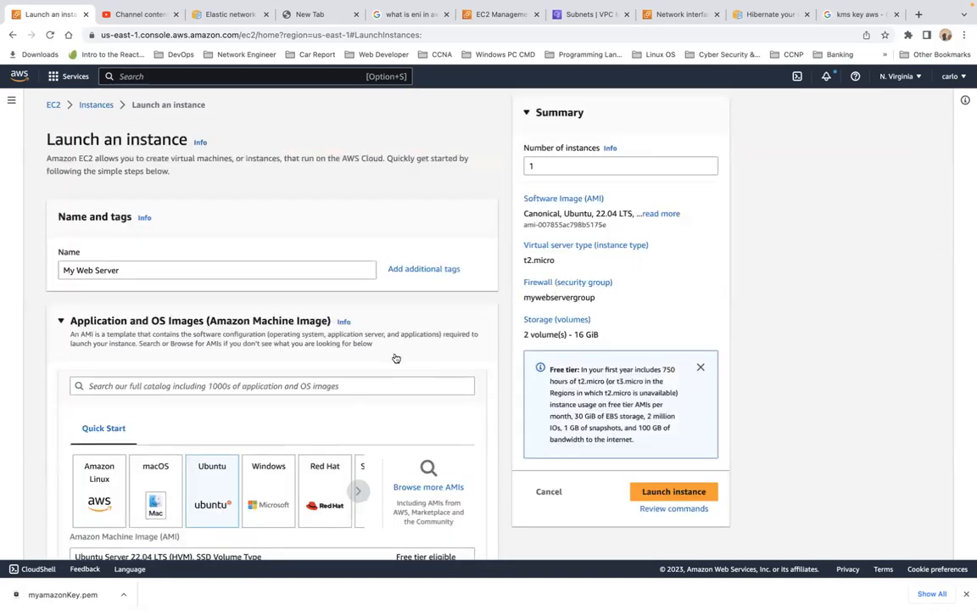
{"action": "scroll", "coordinate": [396, 358], "scroll_direction": "down", "scroll_amount": 12}
{"action": "scroll", "coordinate": [395, 358], "scroll_direction": "down", "scroll_amount": 8}
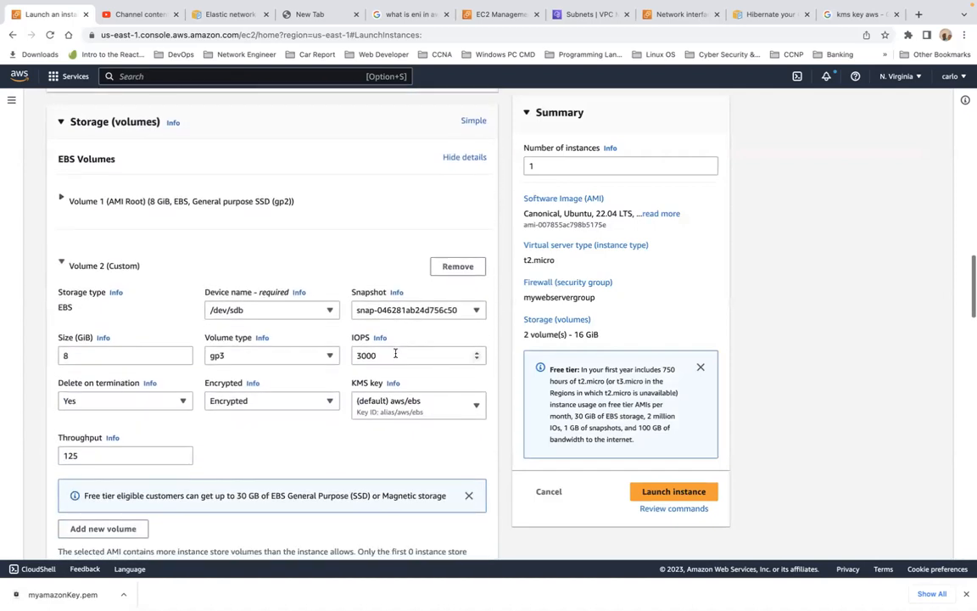
{"action": "scroll", "coordinate": [396, 353], "scroll_direction": "down", "scroll_amount": 1}
{"action": "scroll", "coordinate": [395, 353], "scroll_direction": "up", "scroll_amount": 2}
{"action": "scroll", "coordinate": [395, 353], "scroll_direction": "down", "scroll_amount": 2}
{"action": "scroll", "coordinate": [395, 352], "scroll_direction": "up", "scroll_amount": 1}
{"action": "scroll", "coordinate": [395, 353], "scroll_direction": "down", "scroll_amount": 2}
{"action": "scroll", "coordinate": [395, 353], "scroll_direction": "down", "scroll_amount": 5}
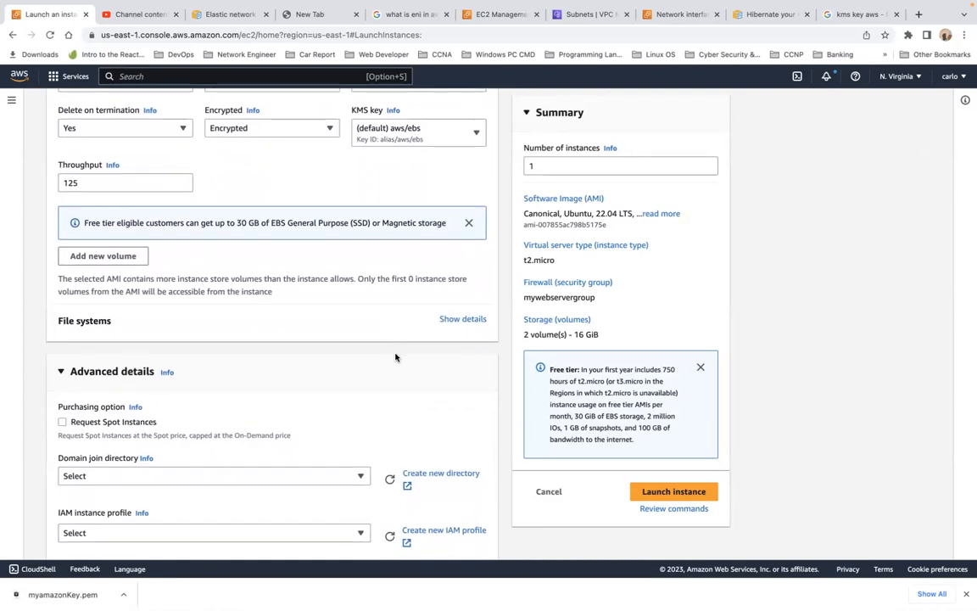
{"action": "scroll", "coordinate": [395, 357], "scroll_direction": "down", "scroll_amount": 7}
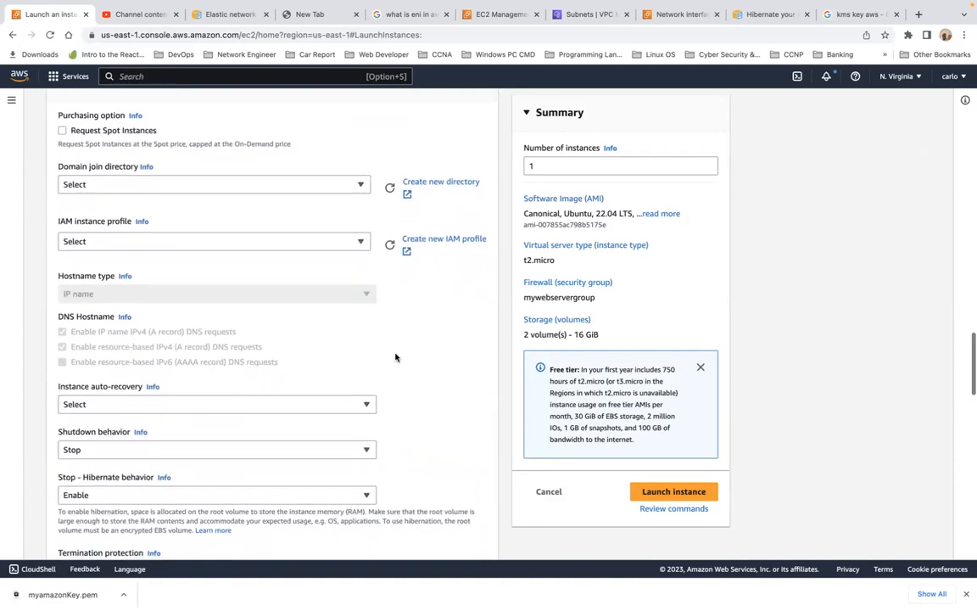
{"action": "scroll", "coordinate": [395, 357], "scroll_direction": "up", "scroll_amount": 2}
{"action": "scroll", "coordinate": [395, 357], "scroll_direction": "up", "scroll_amount": 5}
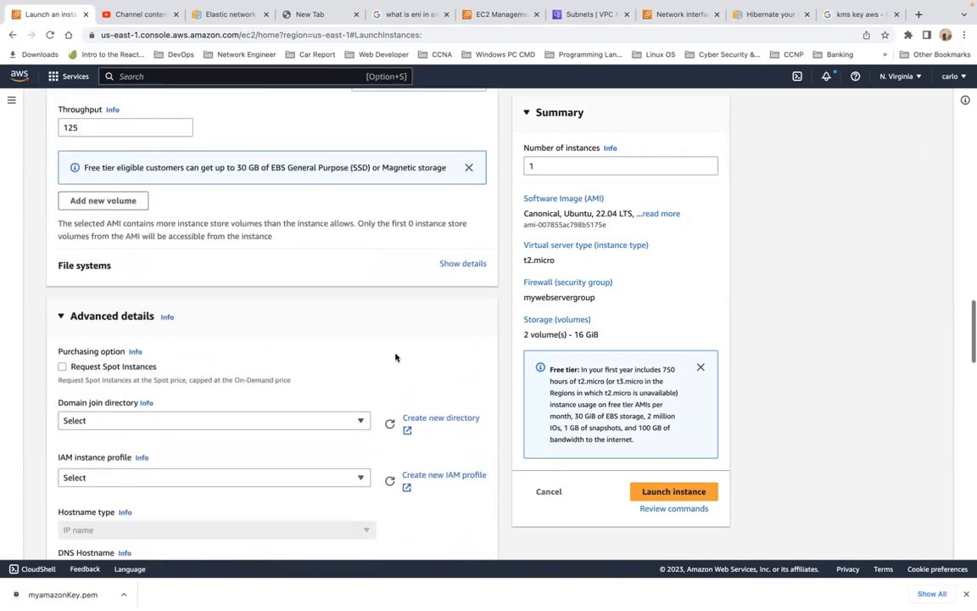
{"action": "scroll", "coordinate": [395, 357], "scroll_direction": "down", "scroll_amount": 5}
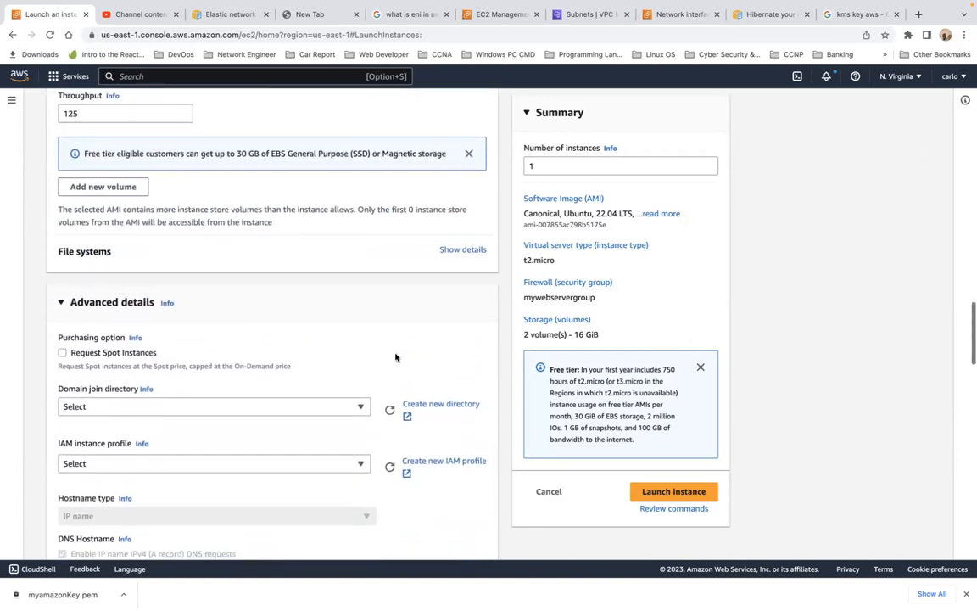
{"action": "scroll", "coordinate": [395, 357], "scroll_direction": "down", "scroll_amount": 7}
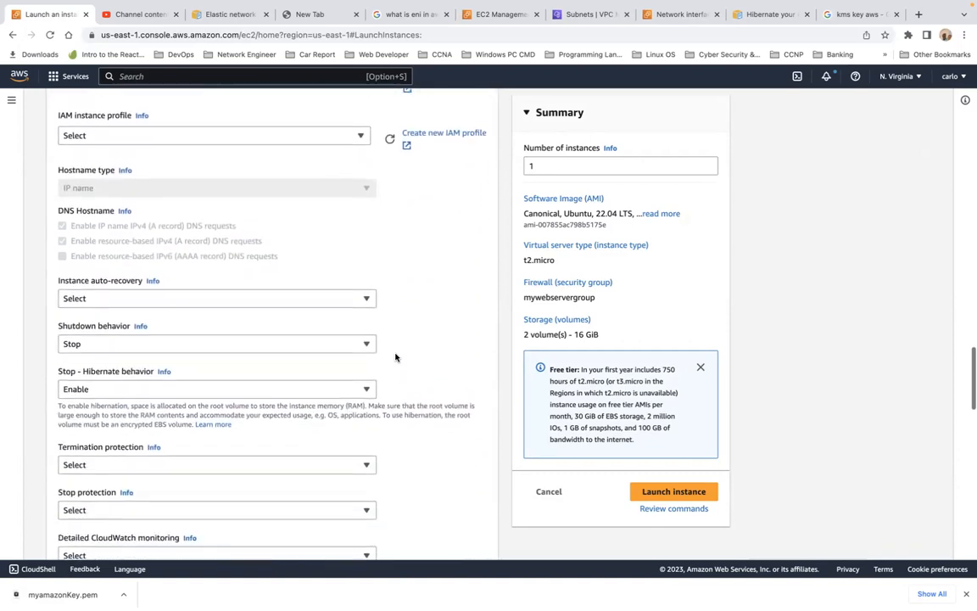
{"action": "scroll", "coordinate": [395, 357], "scroll_direction": "down", "scroll_amount": 5}
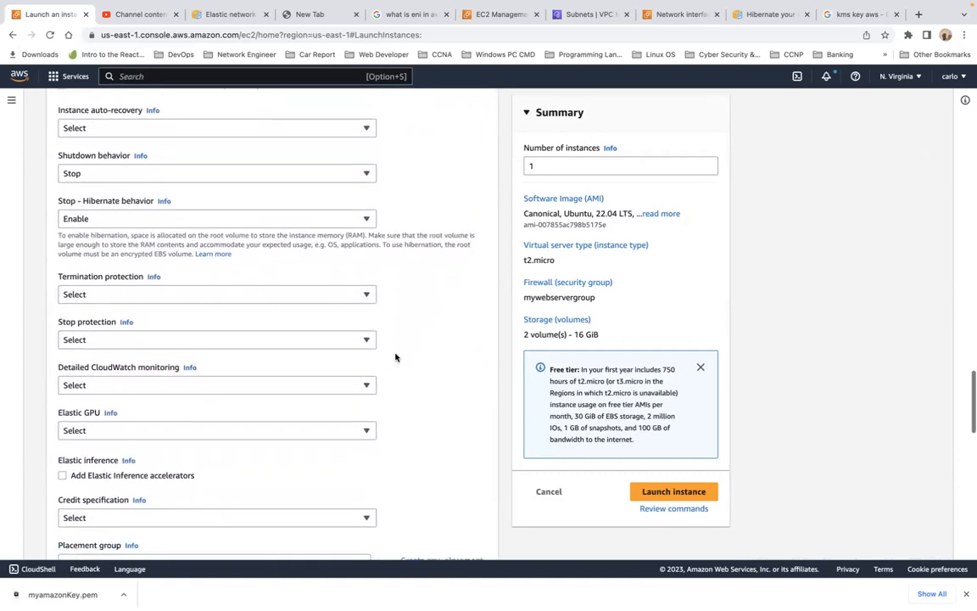
{"action": "scroll", "coordinate": [395, 357], "scroll_direction": "down", "scroll_amount": 10}
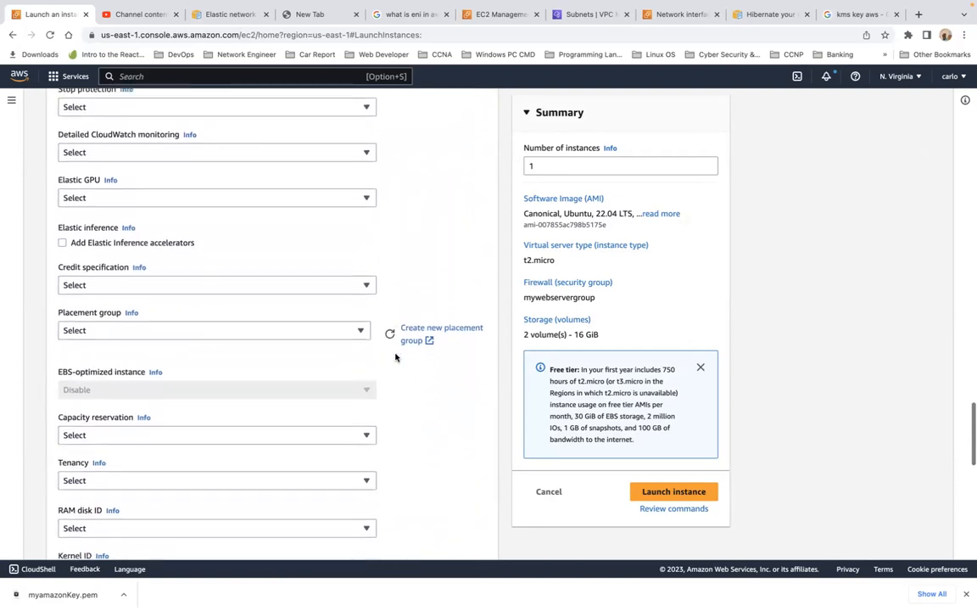
{"action": "scroll", "coordinate": [395, 357], "scroll_direction": "down", "scroll_amount": 7}
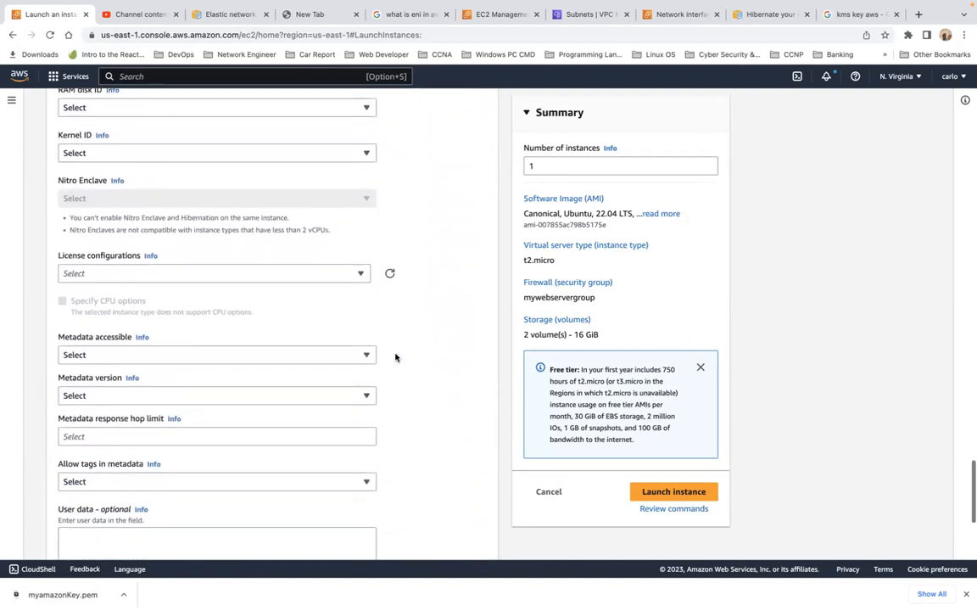
{"action": "scroll", "coordinate": [395, 357], "scroll_direction": "up", "scroll_amount": 20}
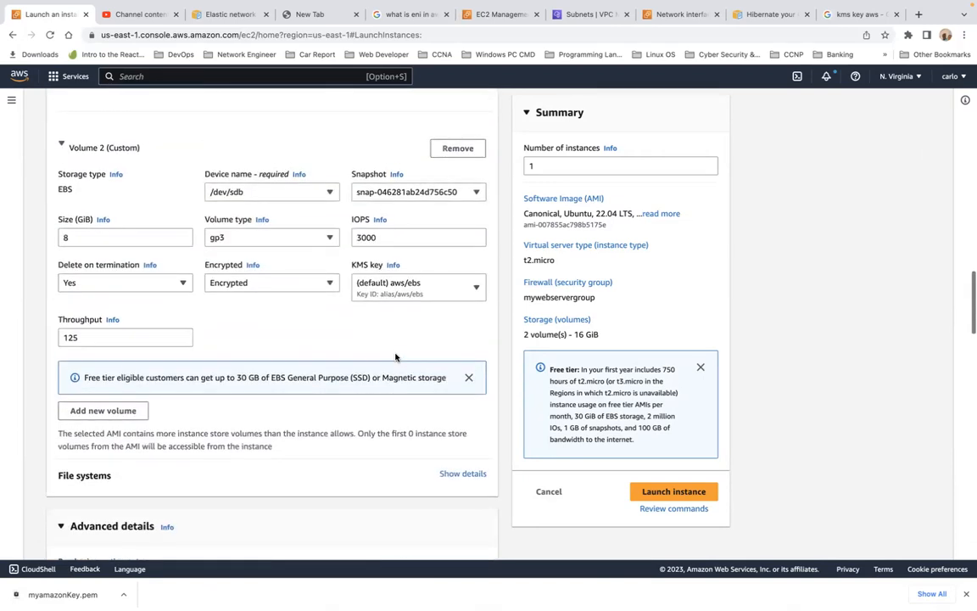
{"action": "scroll", "coordinate": [395, 357], "scroll_direction": "up", "scroll_amount": 1}
{"action": "scroll", "coordinate": [395, 358], "scroll_direction": "up", "scroll_amount": 1}
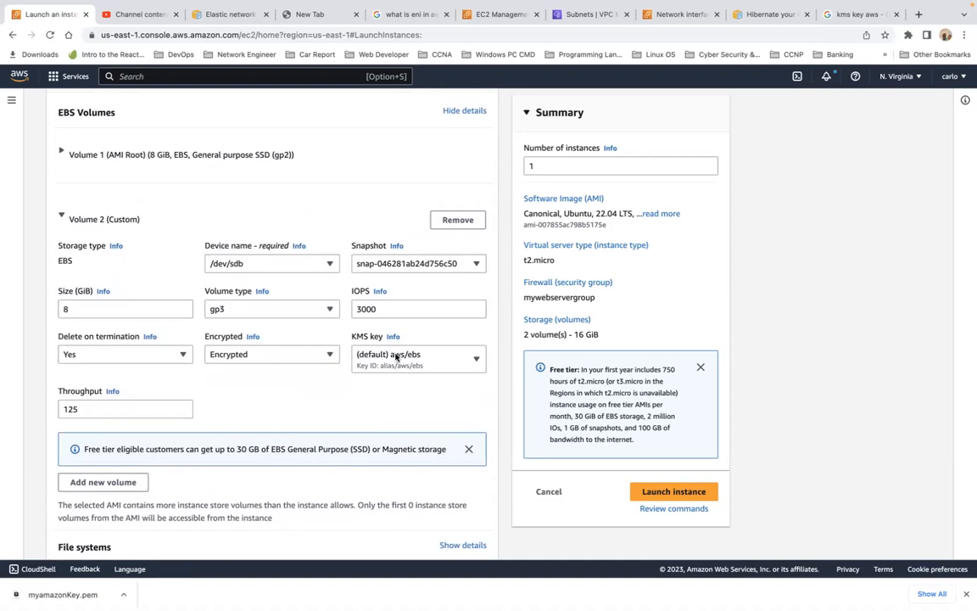
{"action": "scroll", "coordinate": [395, 357], "scroll_direction": "up", "scroll_amount": 2}
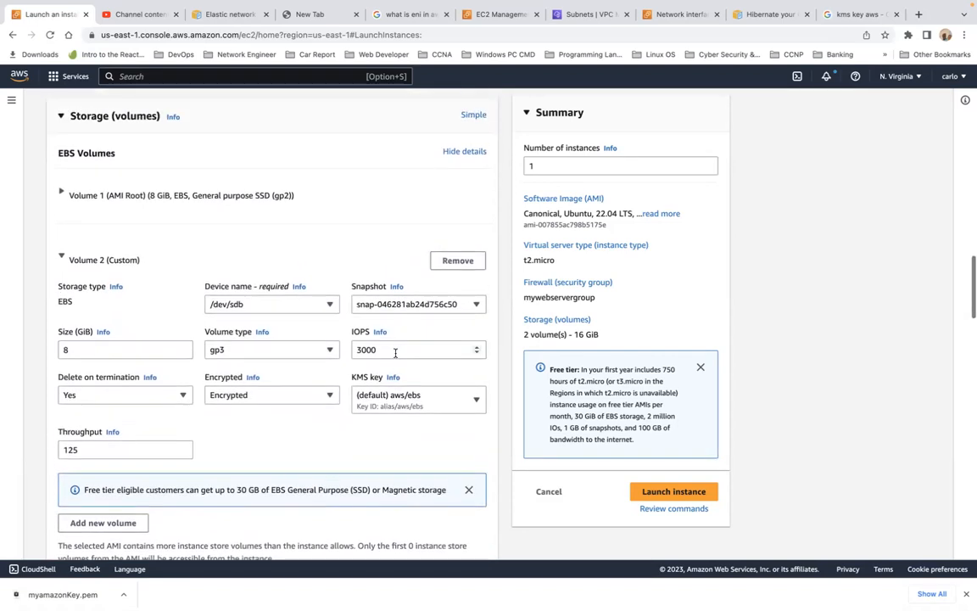
{"action": "scroll", "coordinate": [395, 353], "scroll_direction": "up", "scroll_amount": 2}
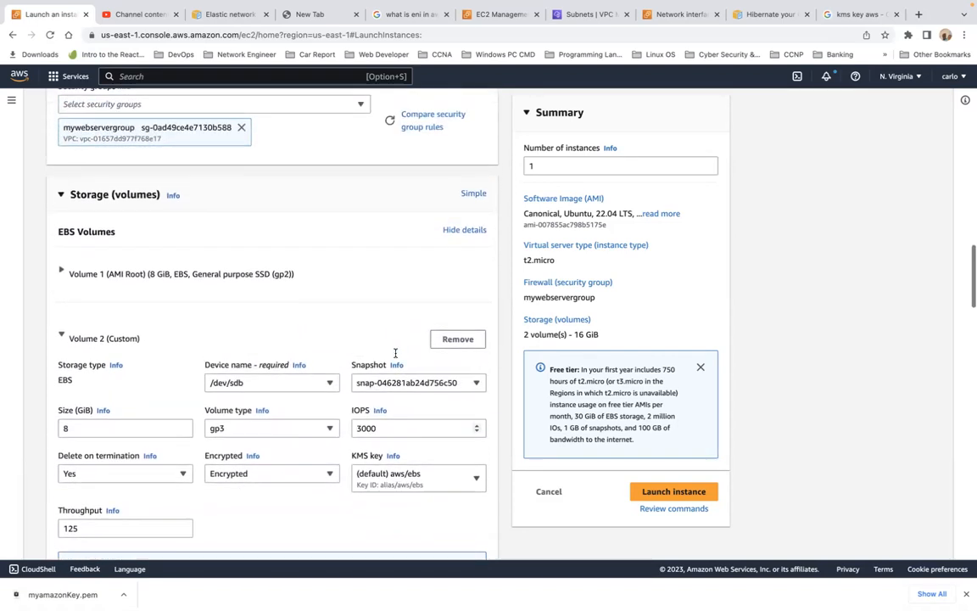
{"action": "scroll", "coordinate": [395, 353], "scroll_direction": "down", "scroll_amount": 1}
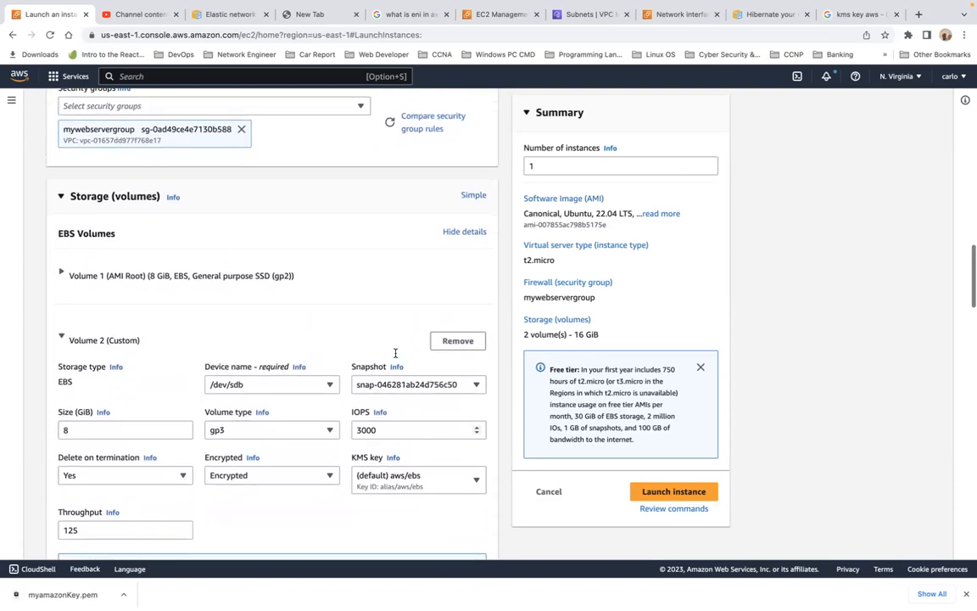
{"action": "scroll", "coordinate": [396, 353], "scroll_direction": "down", "scroll_amount": 1}
{"action": "scroll", "coordinate": [395, 353], "scroll_direction": "up", "scroll_amount": 1}
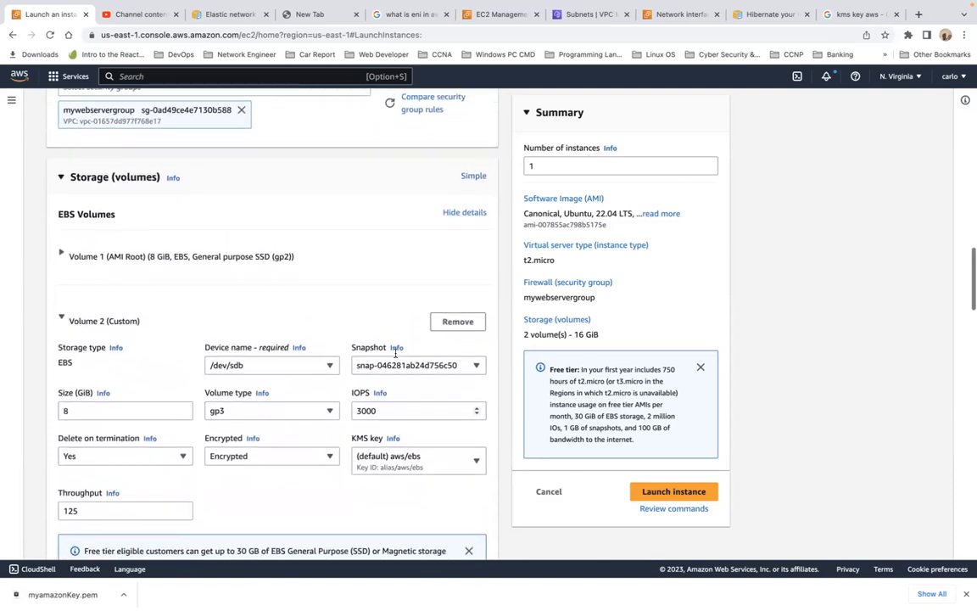
{"action": "scroll", "coordinate": [395, 353], "scroll_direction": "down", "scroll_amount": 1}
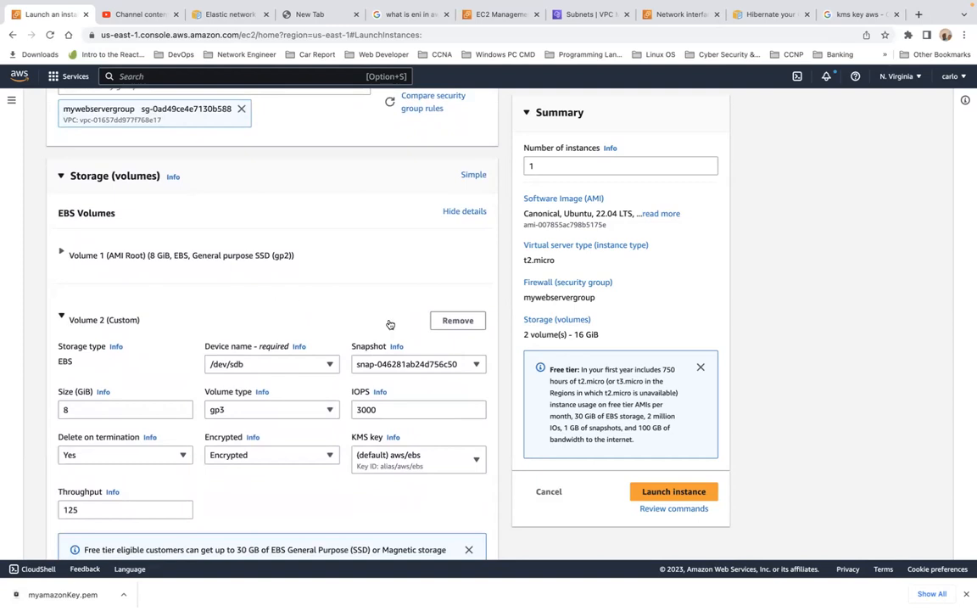
Remove the second volume and set the root volume to Encrypted with the (default) aws/ebs KMS key.
{"action": "left_click", "coordinate": [449, 323]}
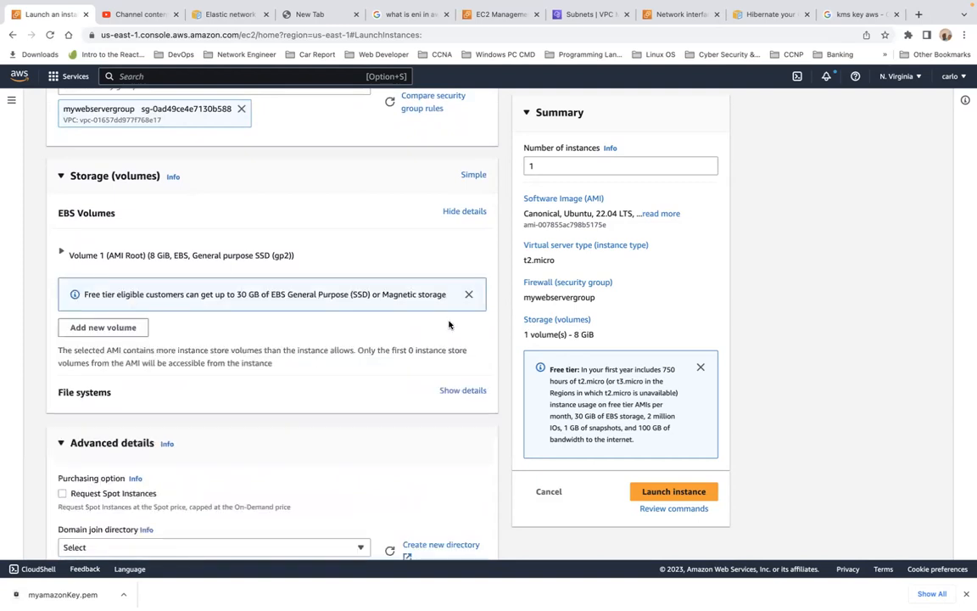
{"action": "left_click", "coordinate": [61, 253]}
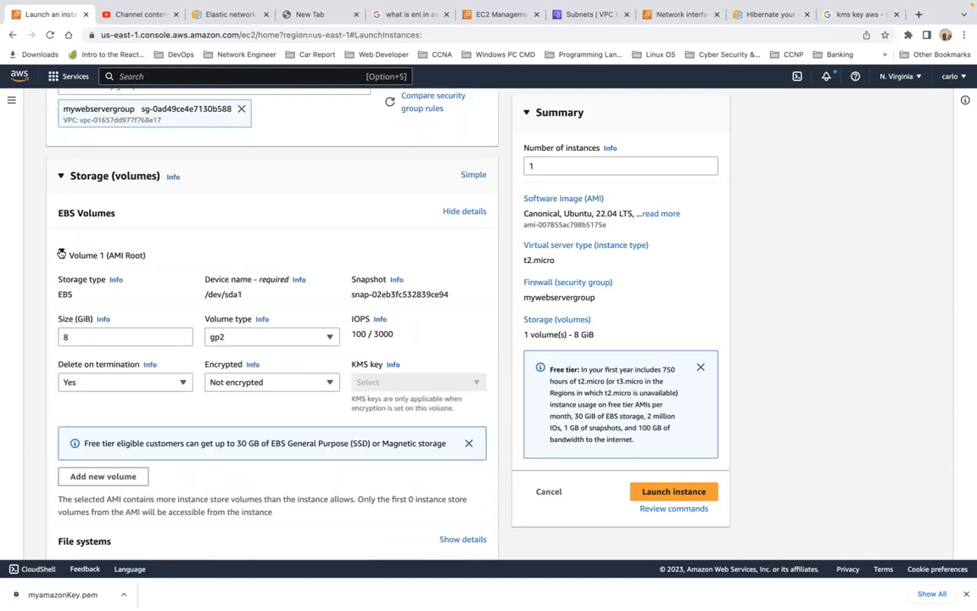
{"action": "left_click", "coordinate": [295, 384]}
{"action": "left_click", "coordinate": [291, 401]}
{"action": "left_click", "coordinate": [413, 384]}
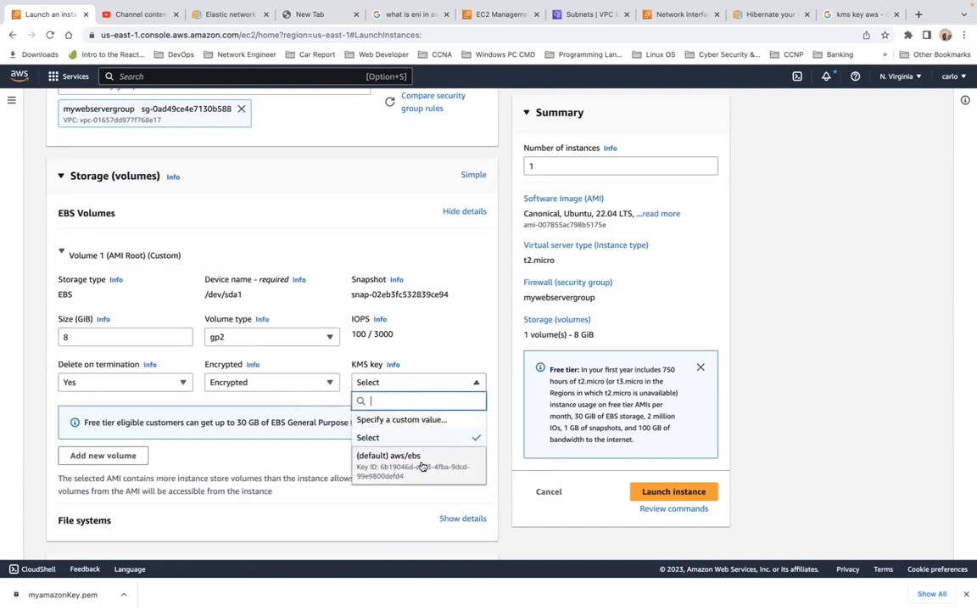
{"action": "left_click", "coordinate": [421, 465]}
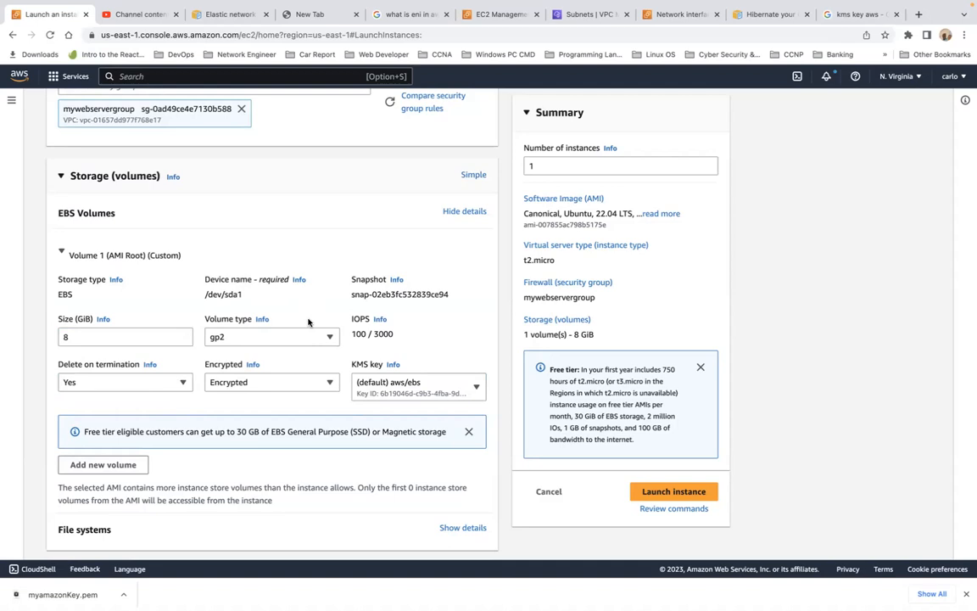
Launch the instance.
{"action": "scroll", "coordinate": [308, 321], "scroll_direction": "down", "scroll_amount": 15}
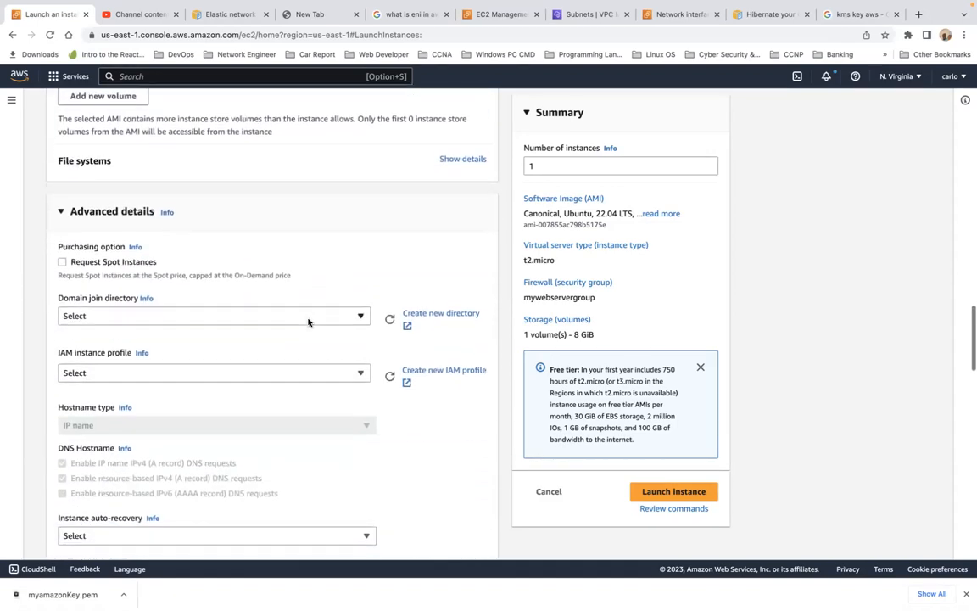
{"action": "left_click", "coordinate": [648, 492]}
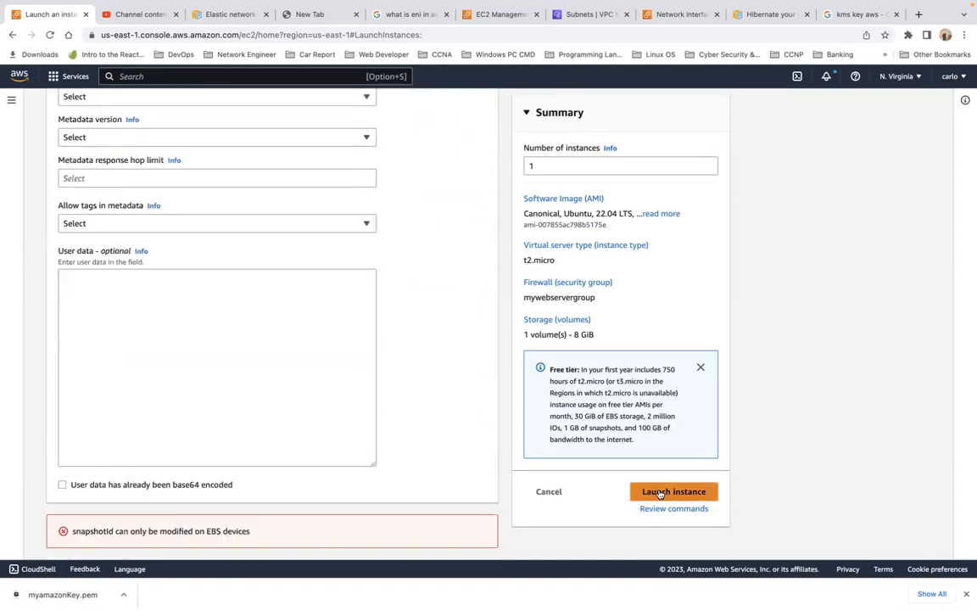
{"action": "left_click", "coordinate": [667, 491]}
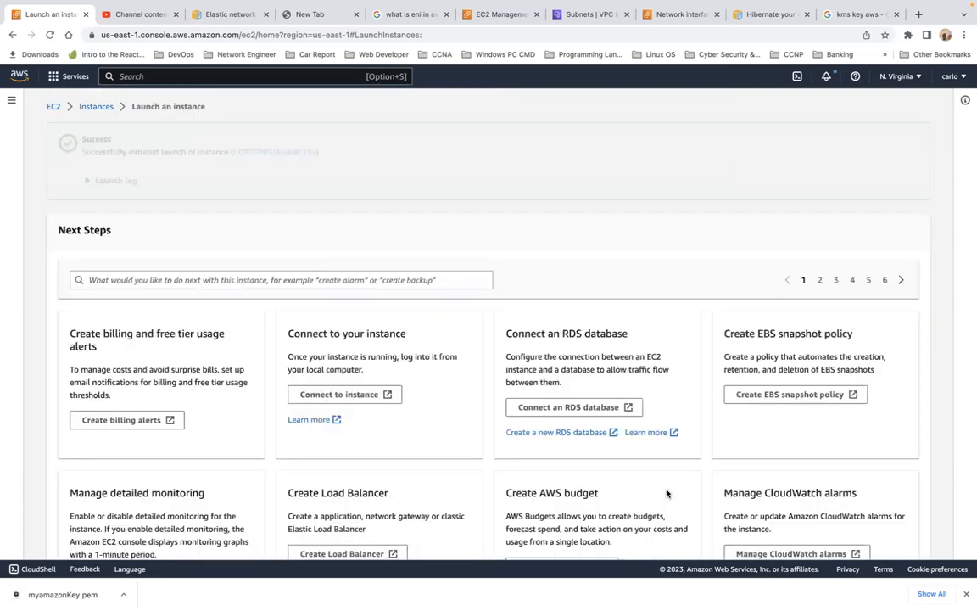
Open the list of all instances.
{"action": "scroll", "coordinate": [667, 492], "scroll_direction": "down", "scroll_amount": 3}
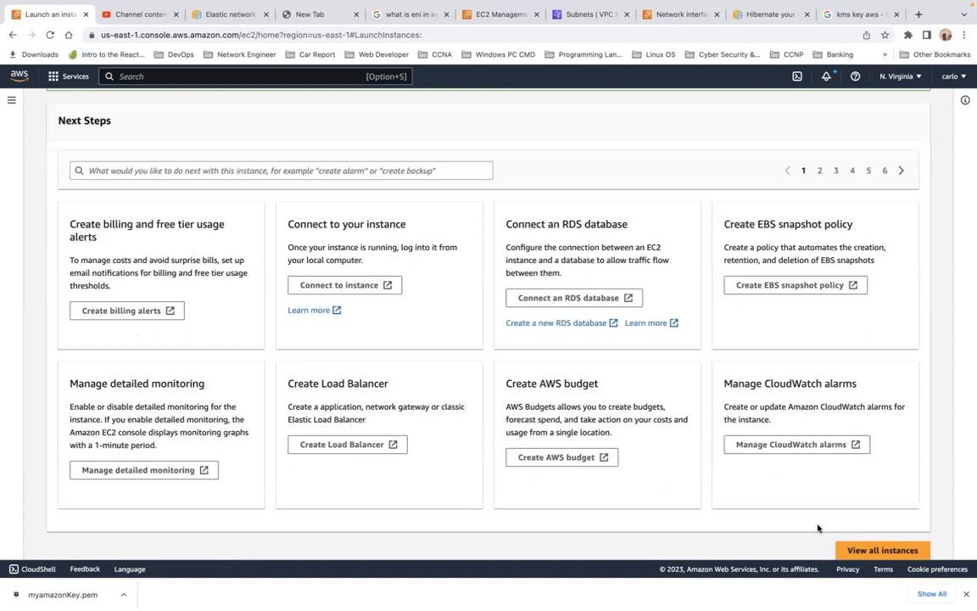
{"action": "left_click", "coordinate": [881, 549]}
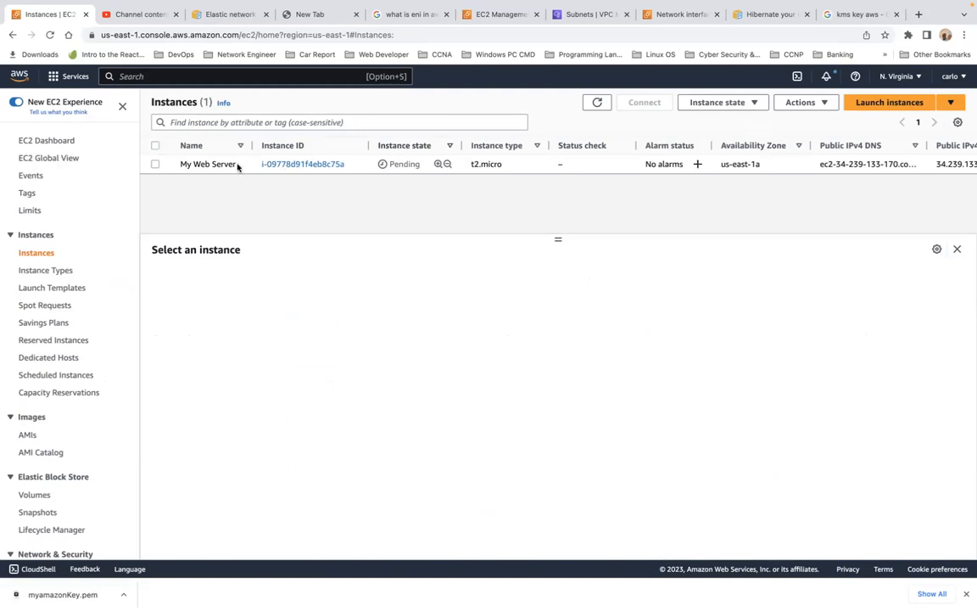
{"action": "left_click", "coordinate": [154, 165]}
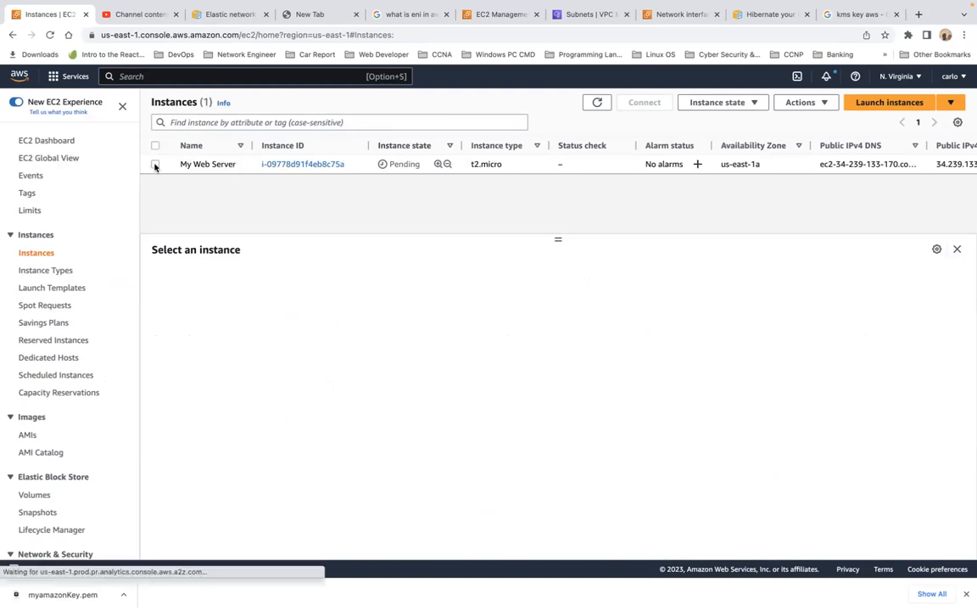
{"action": "left_click", "coordinate": [51, 35]}
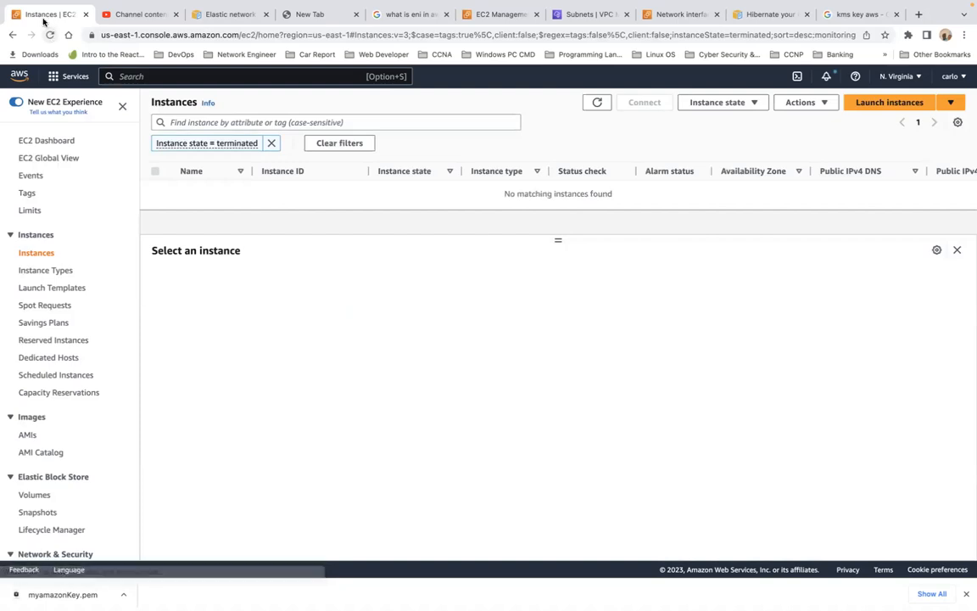
{"action": "left_click", "coordinate": [35, 254]}
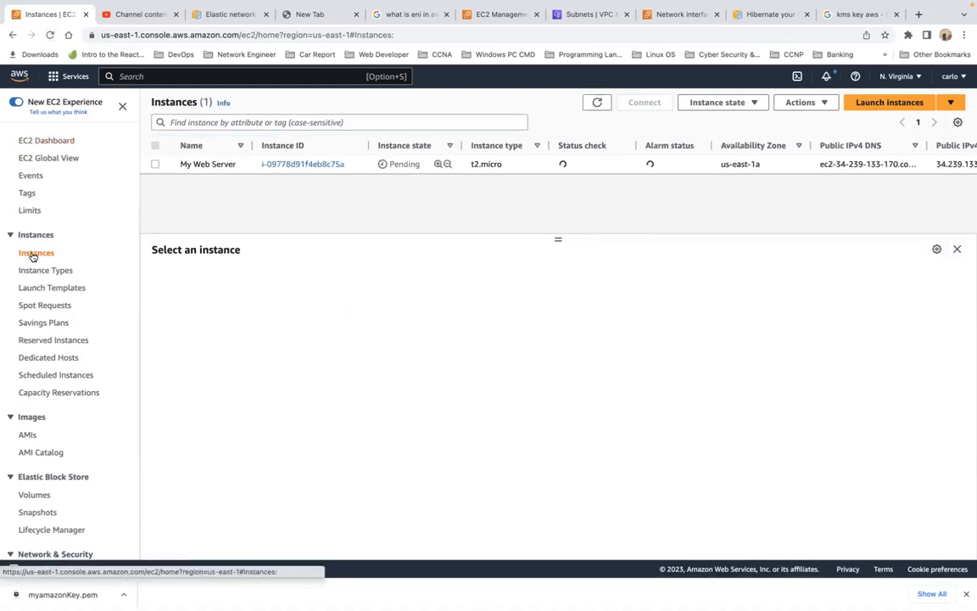
Select My Web Server and connect to it through EC2 Instance Connect as user ubuntu.
{"action": "left_click", "coordinate": [155, 164]}
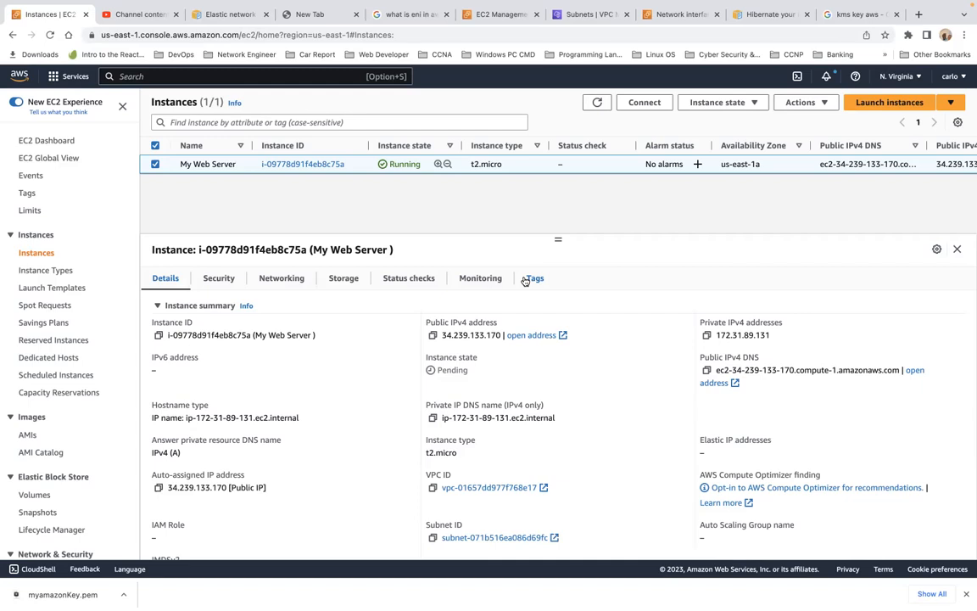
{"action": "left_click", "coordinate": [648, 102]}
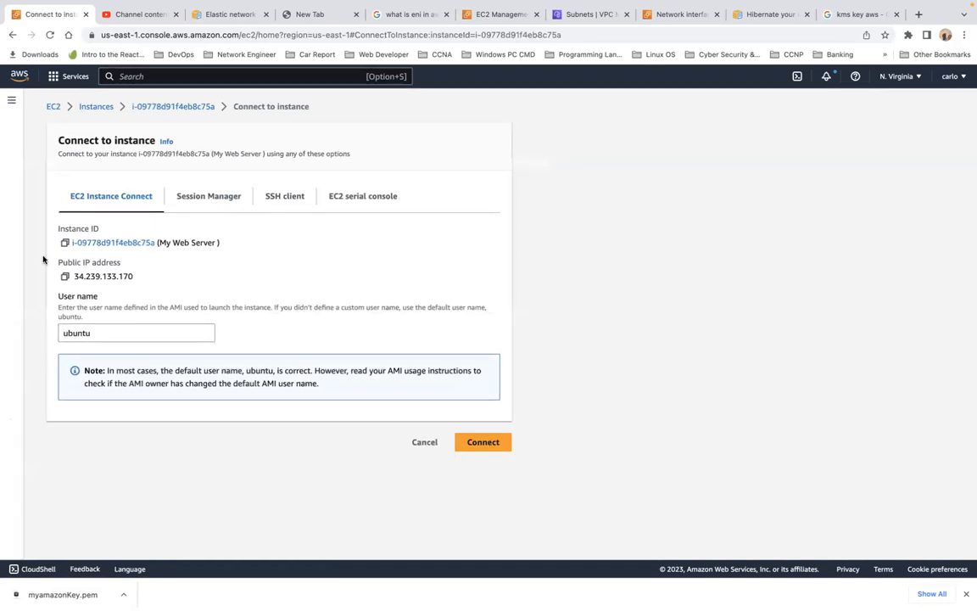
{"action": "left_click", "coordinate": [480, 447]}
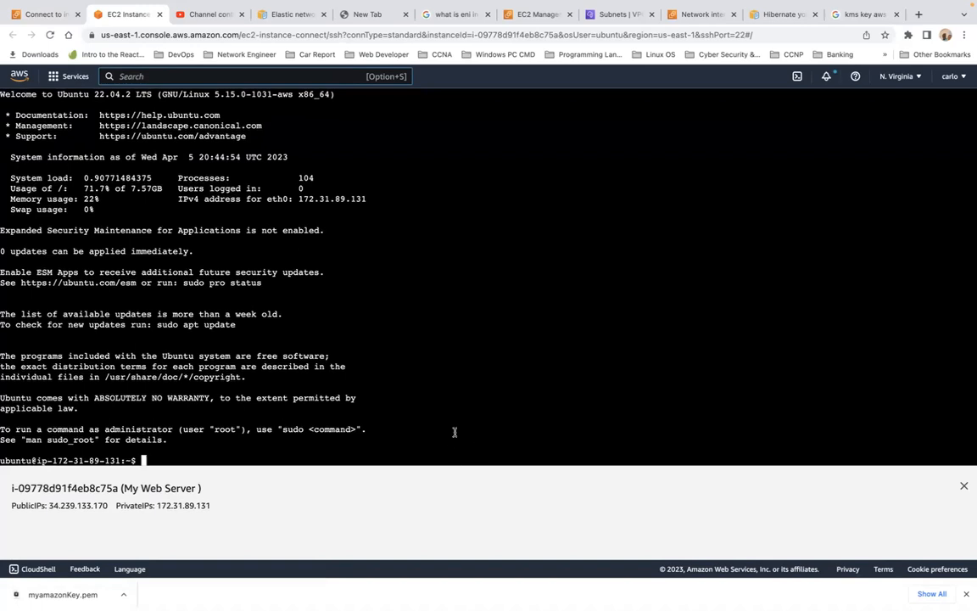
Run ls in the instance's terminal to list the home directory contents.
{"action": "key", "text": "Return"}
{"action": "key", "text": "Return"}
{"action": "key", "text": "Return"}
{"action": "key", "text": "Return"}
{"action": "key", "text": "Return"}
{"action": "key", "text": "Return"}
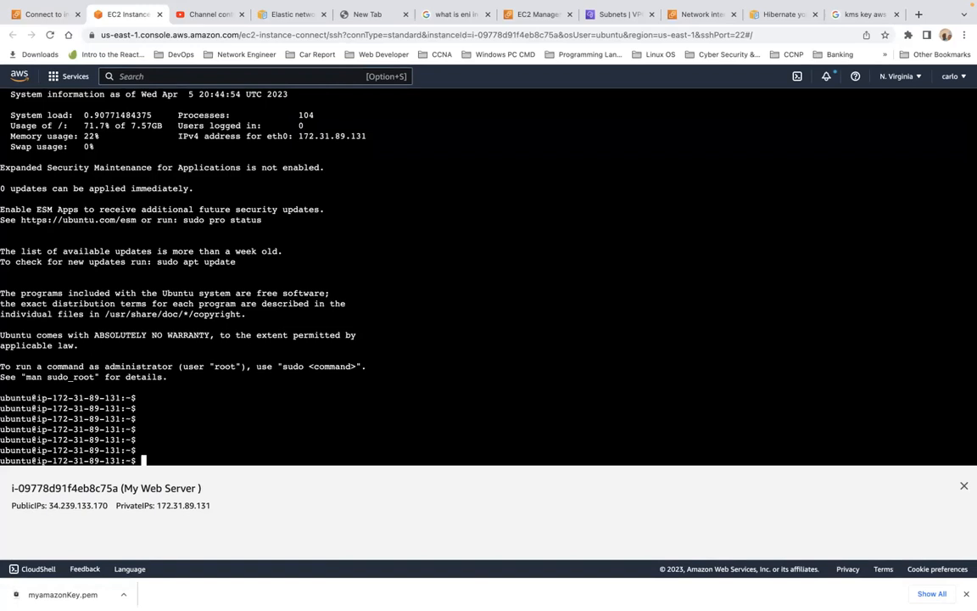
{"action": "type", "text": "ls"}
{"action": "key", "text": "Return"}
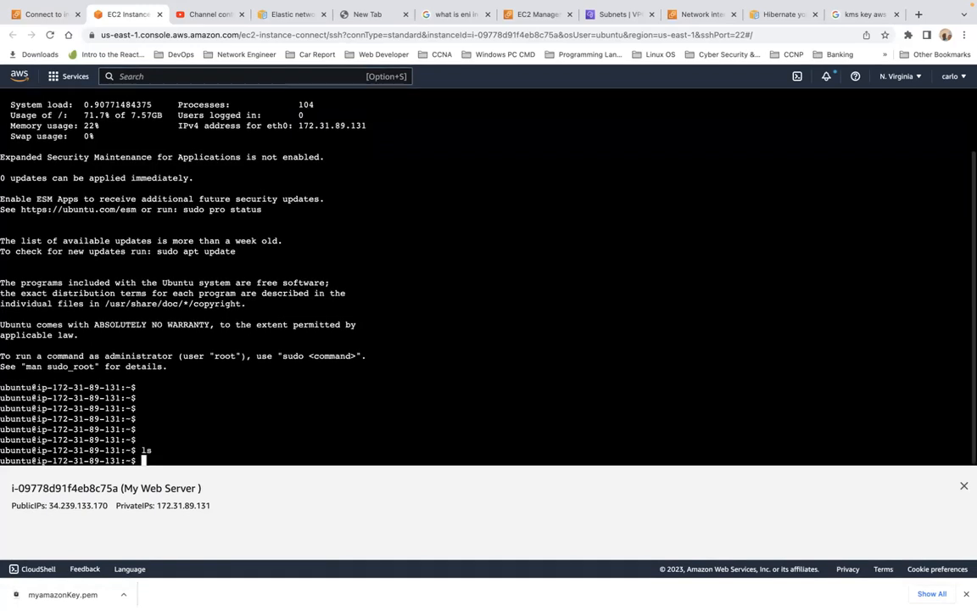
{"action": "type", "text": "ls"}
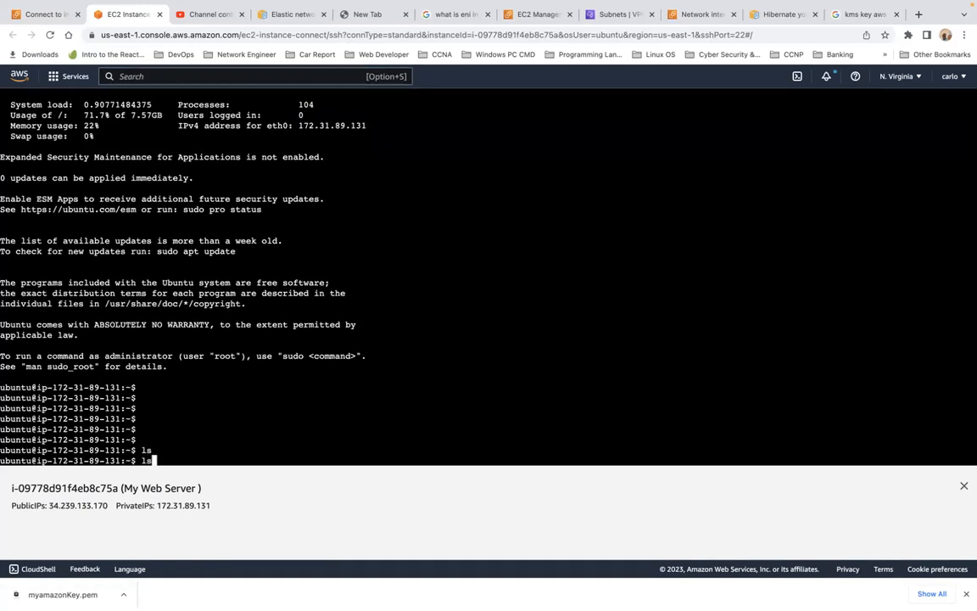
{"action": "key", "text": "Return"}
Ping google.com from the instance to test internet connectivity, then stop the ping.
{"action": "type", "text": "g"}
{"action": "key", "text": "BackSpace"}
{"action": "type", "text": "ping google.com"}
{"action": "key", "text": "Return"}
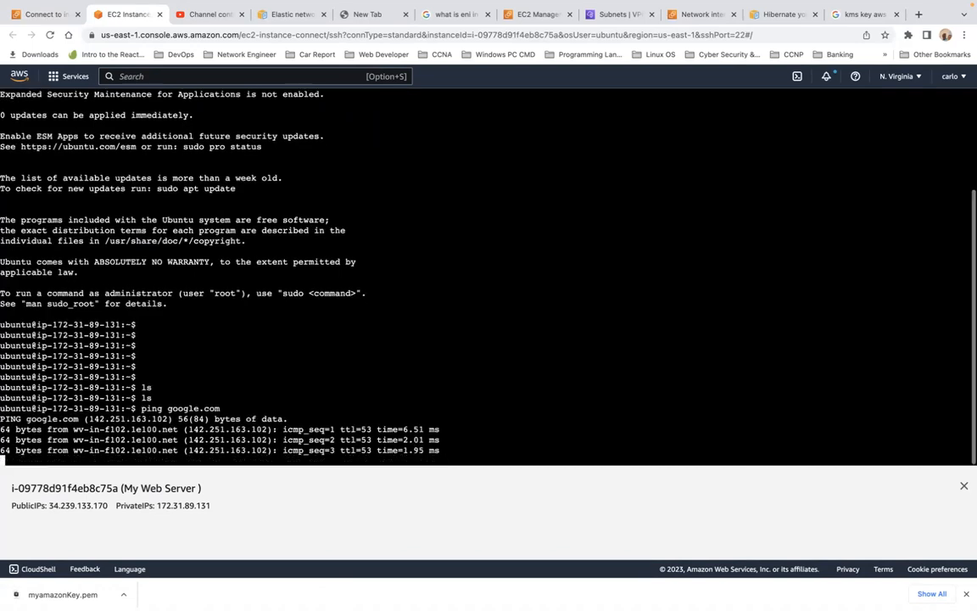
{"action": "key", "text": "ctrl+c"}
Run uptime in the terminal and highlight its output line.
{"action": "key", "text": "Return"}
{"action": "key", "text": "Return"}
{"action": "key", "text": "Return"}
{"action": "key", "text": "Return"}
{"action": "key", "text": "Return"}
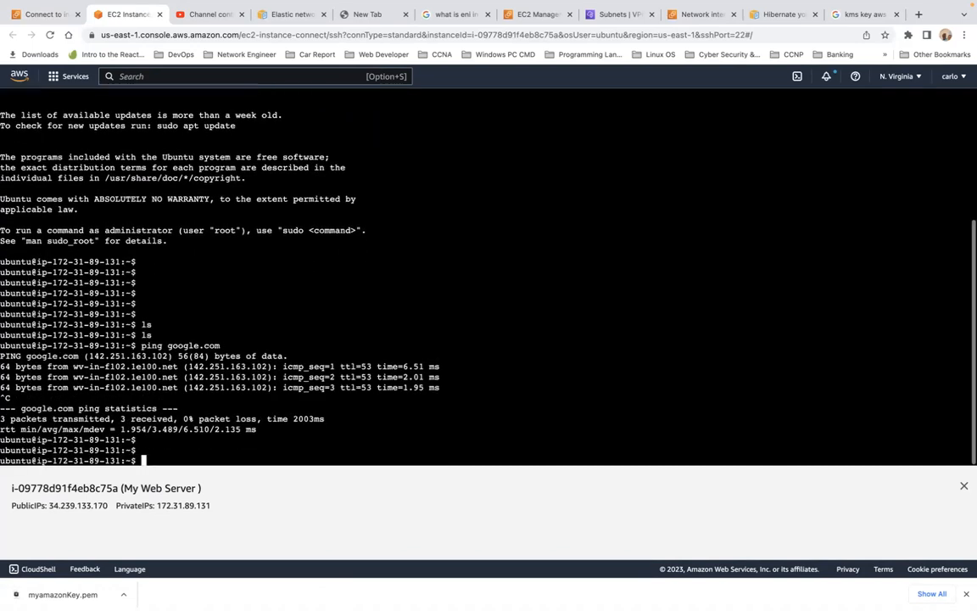
{"action": "key", "text": "Return"}
{"action": "type", "text": "uptime"}
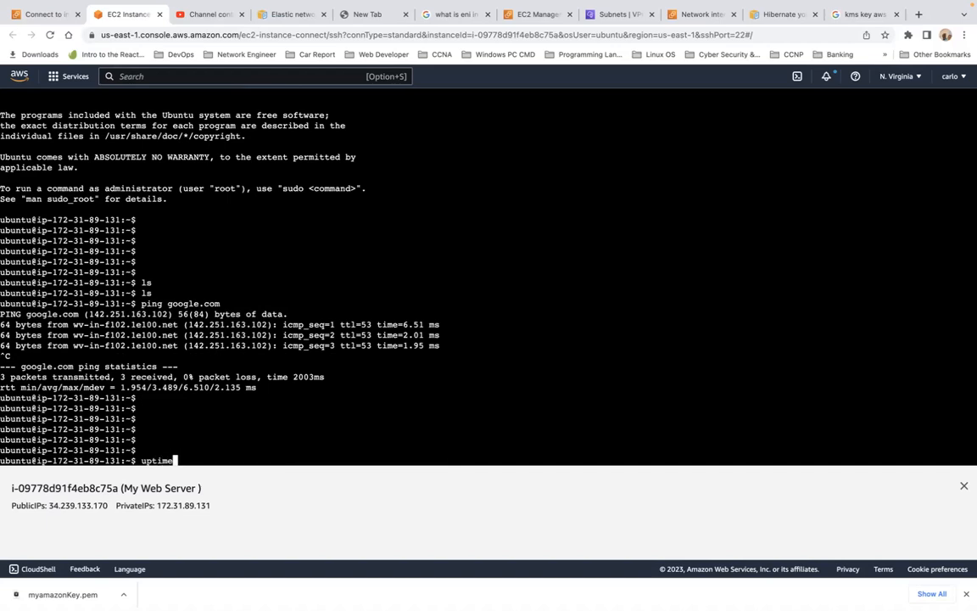
{"action": "key", "text": "Return"}
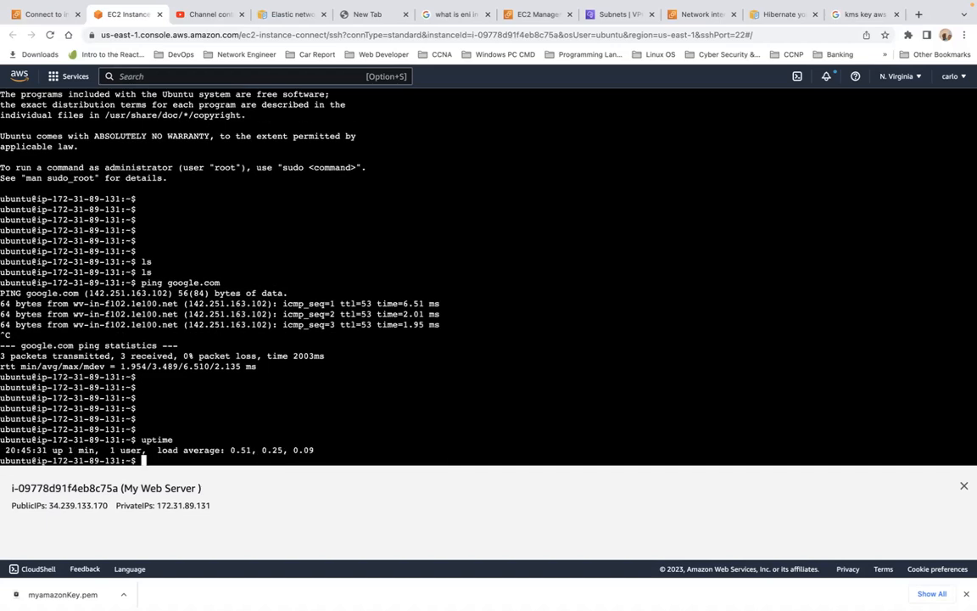
{"action": "triple_click", "coordinate": [185, 451]}
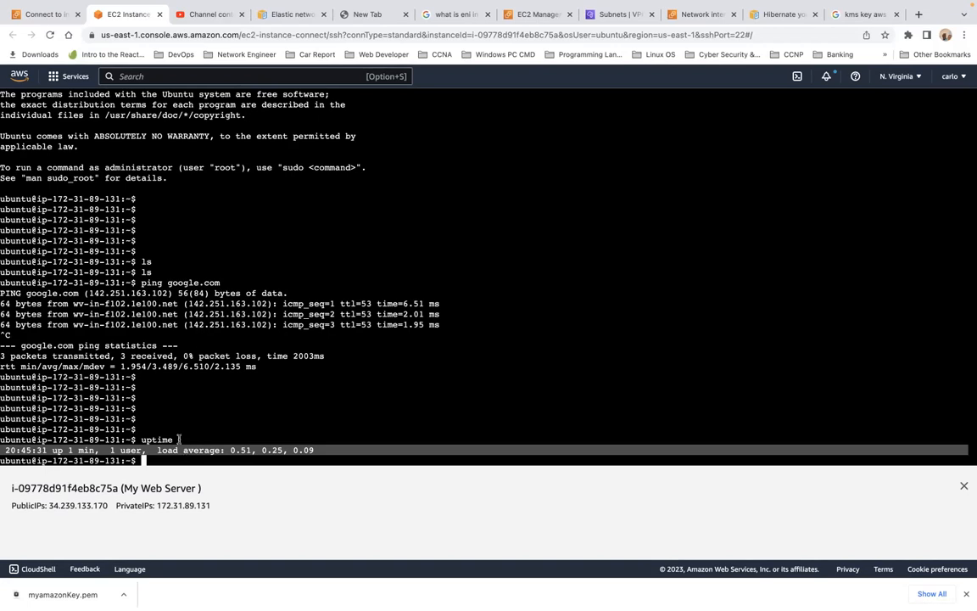
Go back to the instances list, select My Web Server and hibernate it.
{"action": "left_click", "coordinate": [47, 15]}
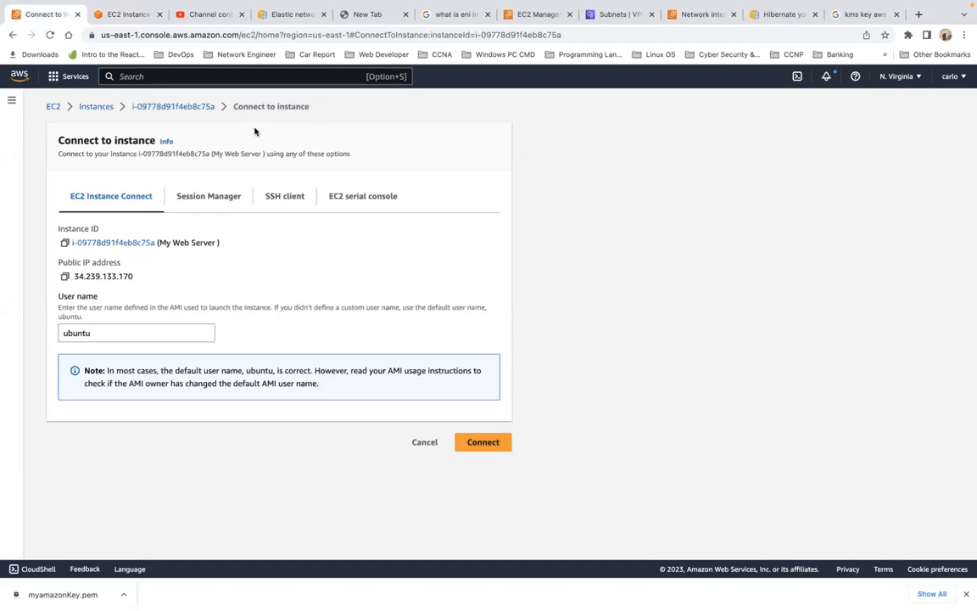
{"action": "left_click", "coordinate": [107, 110]}
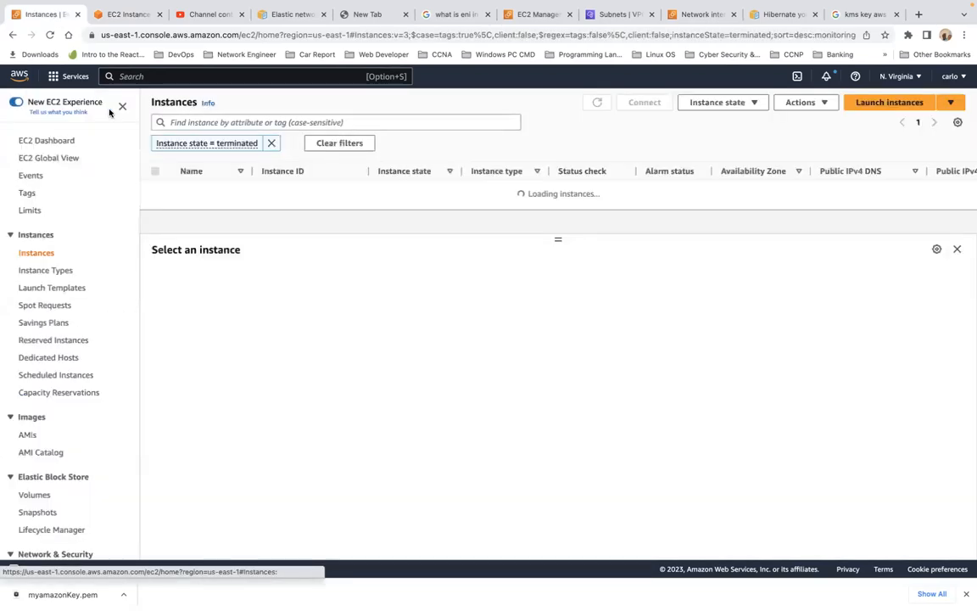
{"action": "left_click", "coordinate": [41, 254]}
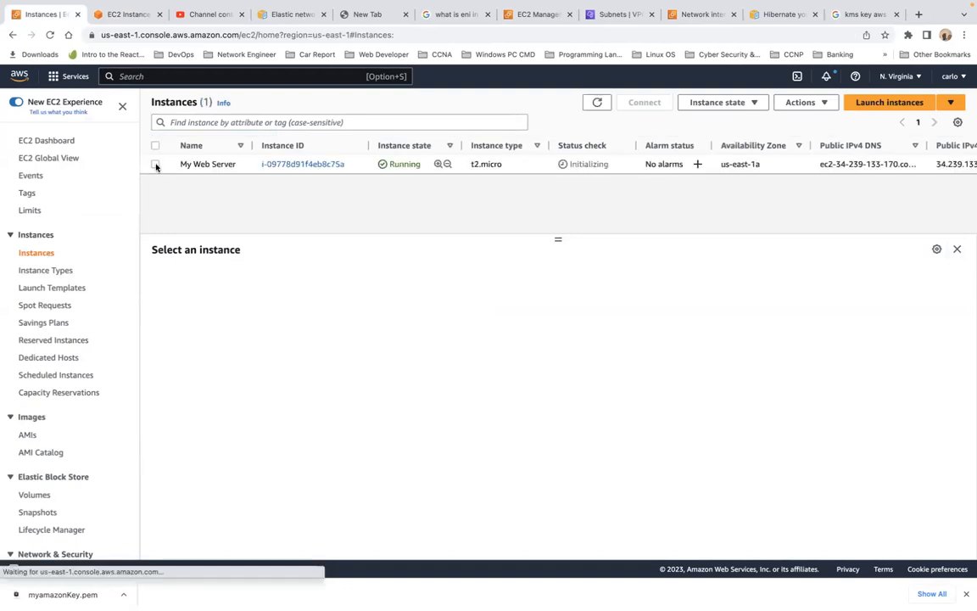
{"action": "left_click", "coordinate": [155, 165]}
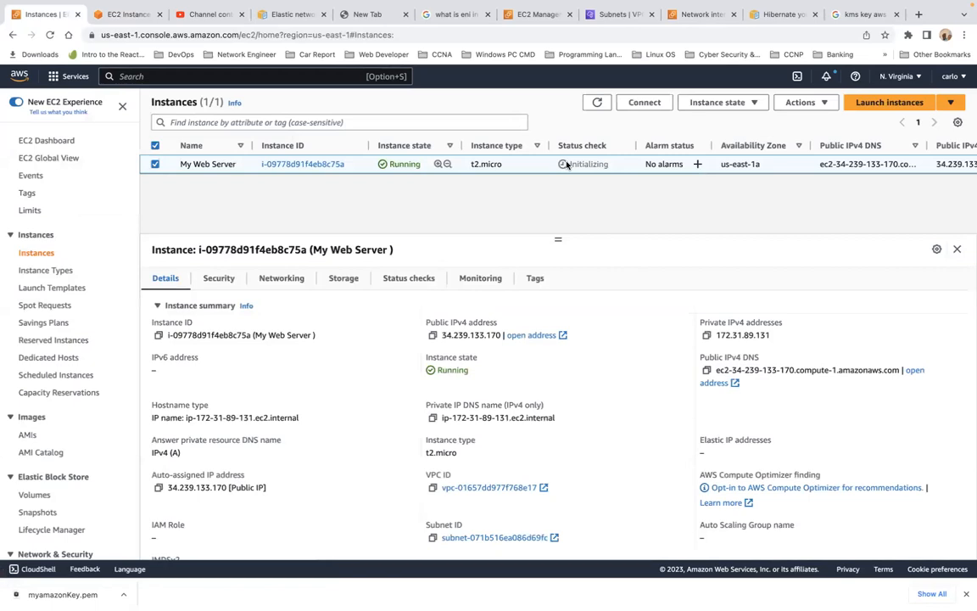
{"action": "left_click", "coordinate": [755, 104]}
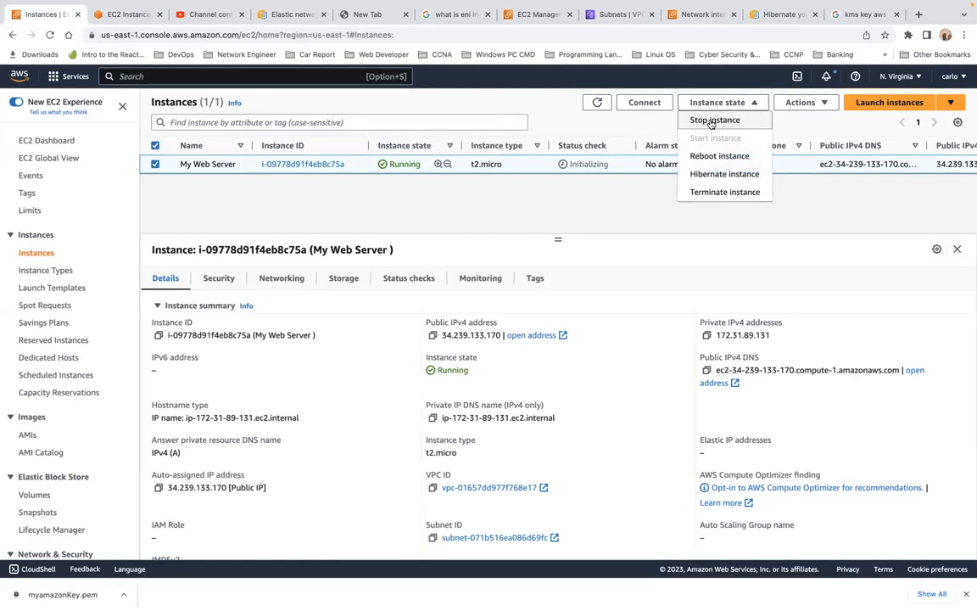
{"action": "left_click", "coordinate": [717, 174]}
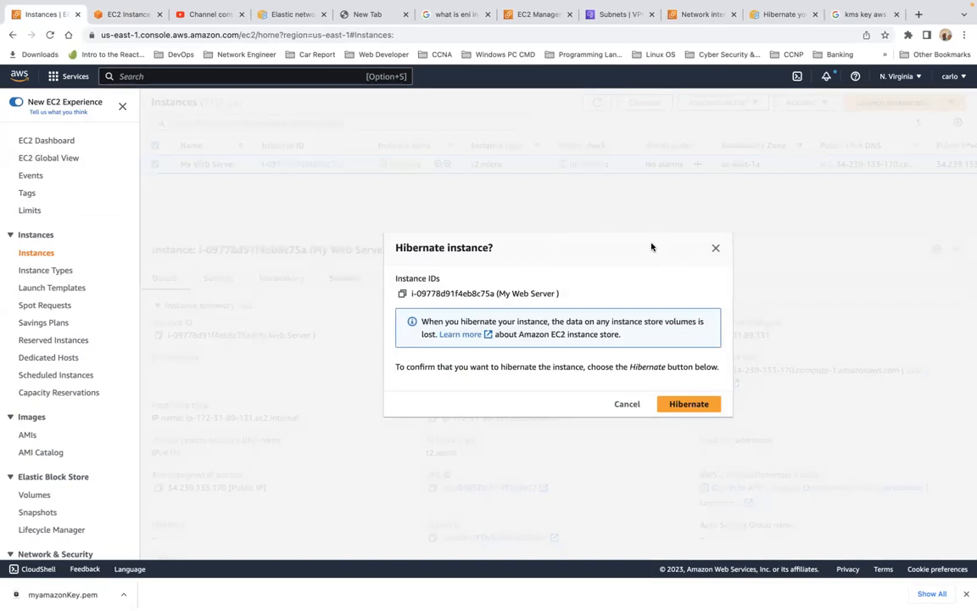
{"action": "left_click", "coordinate": [708, 403]}
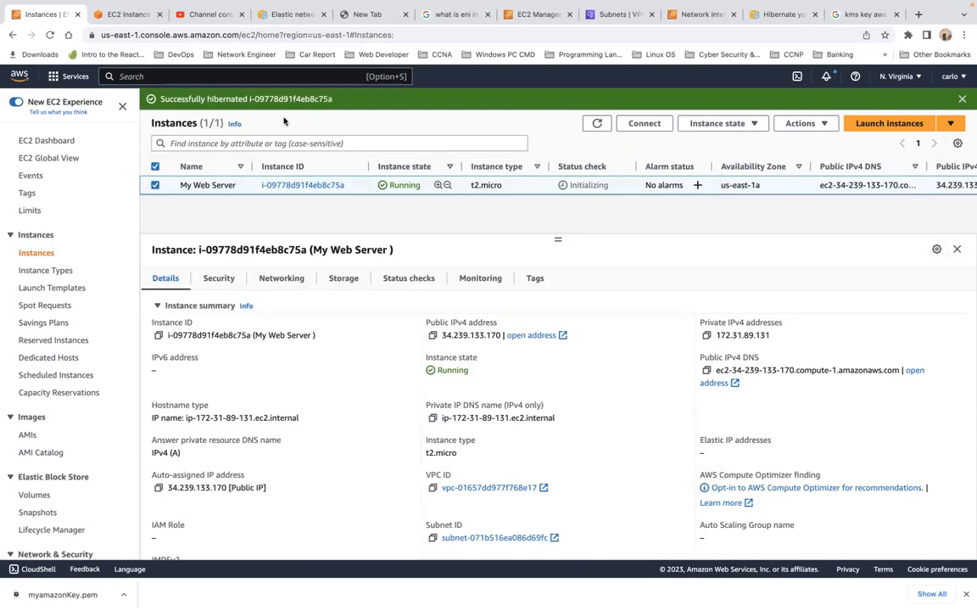
Read the hibernation documentation page, highlighting what is restored when the instance is started again.
{"action": "left_click", "coordinate": [780, 15]}
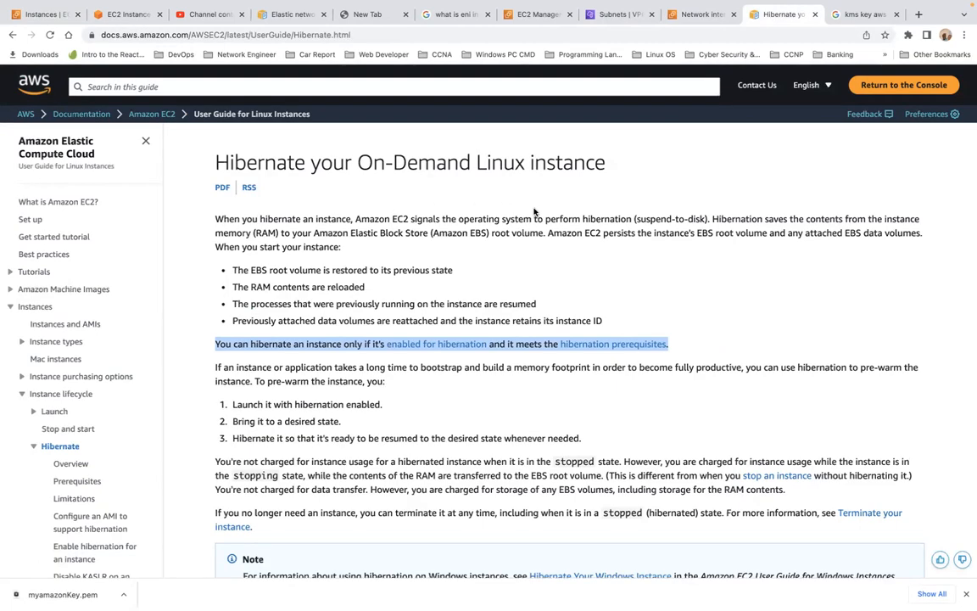
{"action": "left_click", "coordinate": [635, 220]}
{"action": "left_click_drag", "start_coordinate": [635, 220], "coordinate": [706, 219]}
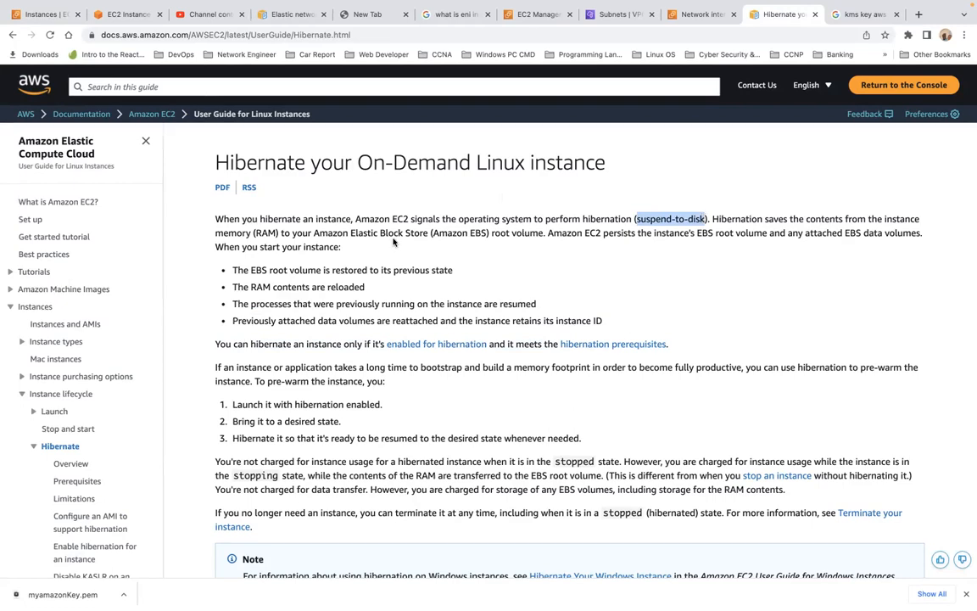
{"action": "left_click", "coordinate": [232, 270]}
{"action": "left_click_drag", "start_coordinate": [232, 269], "coordinate": [436, 344]}
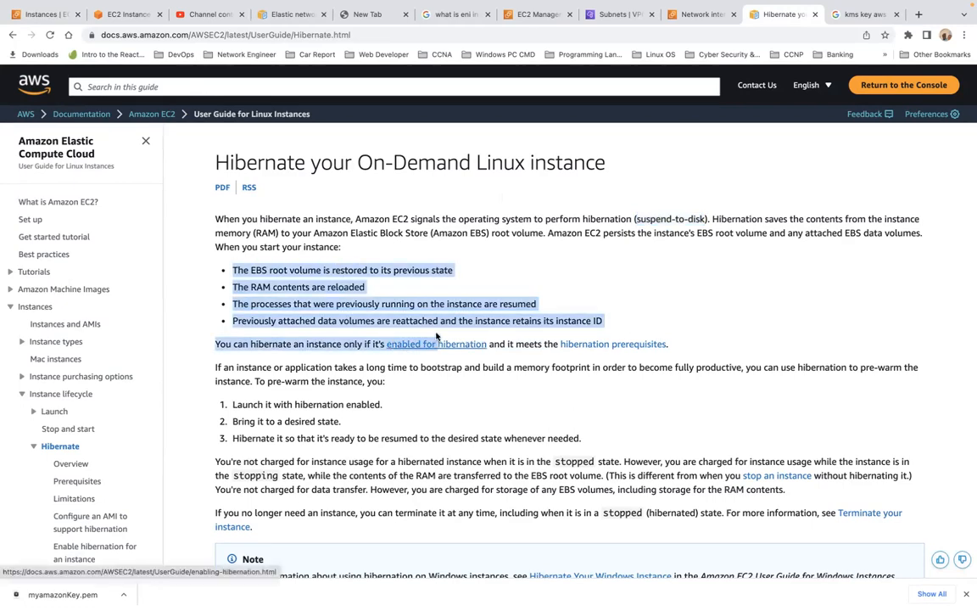
Refresh the instances list, select My Web Server, and try reloading its terminal session.
{"action": "left_click", "coordinate": [42, 17]}
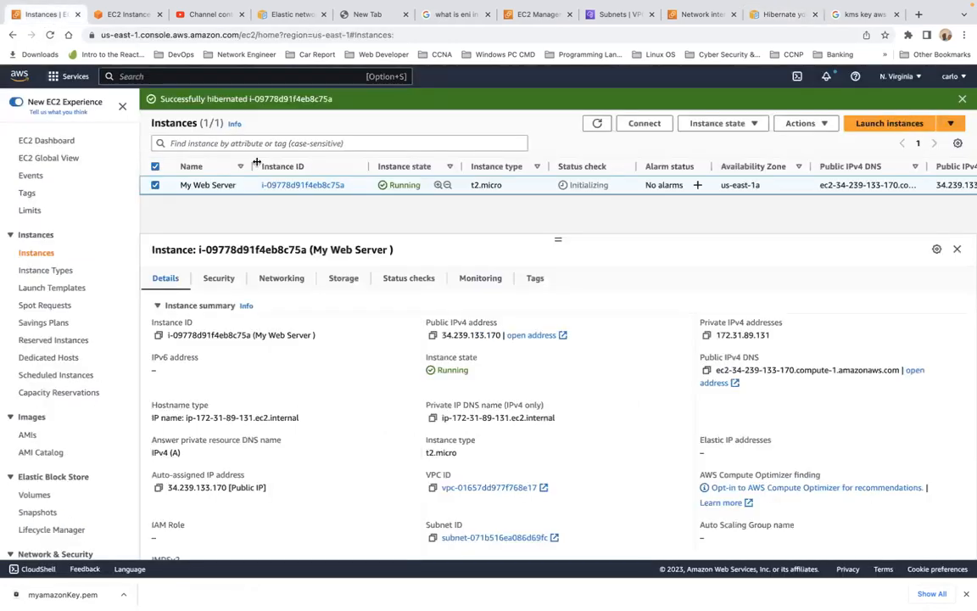
{"action": "left_click", "coordinate": [50, 36]}
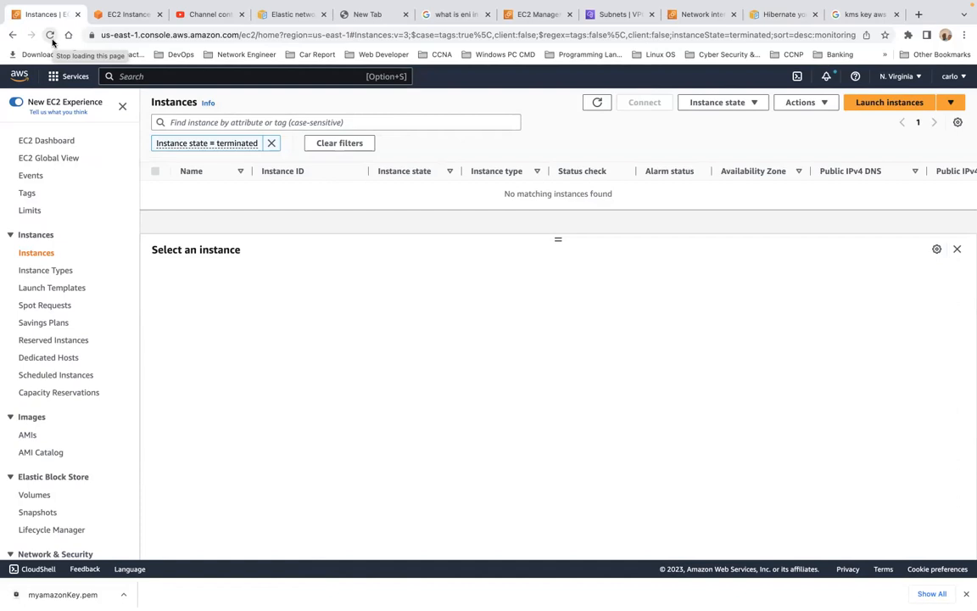
{"action": "left_click", "coordinate": [39, 257]}
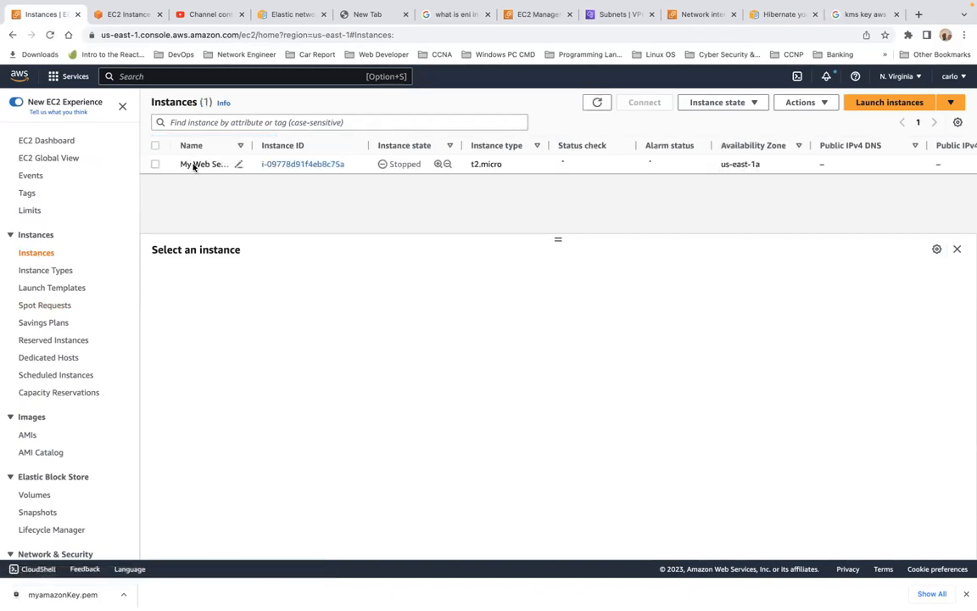
{"action": "left_click", "coordinate": [156, 165]}
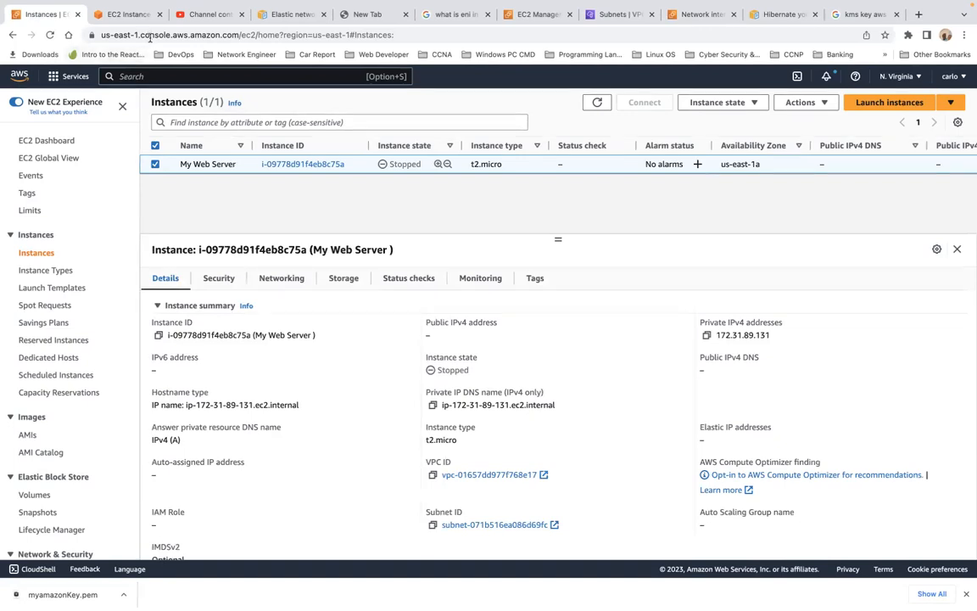
{"action": "left_click", "coordinate": [127, 15]}
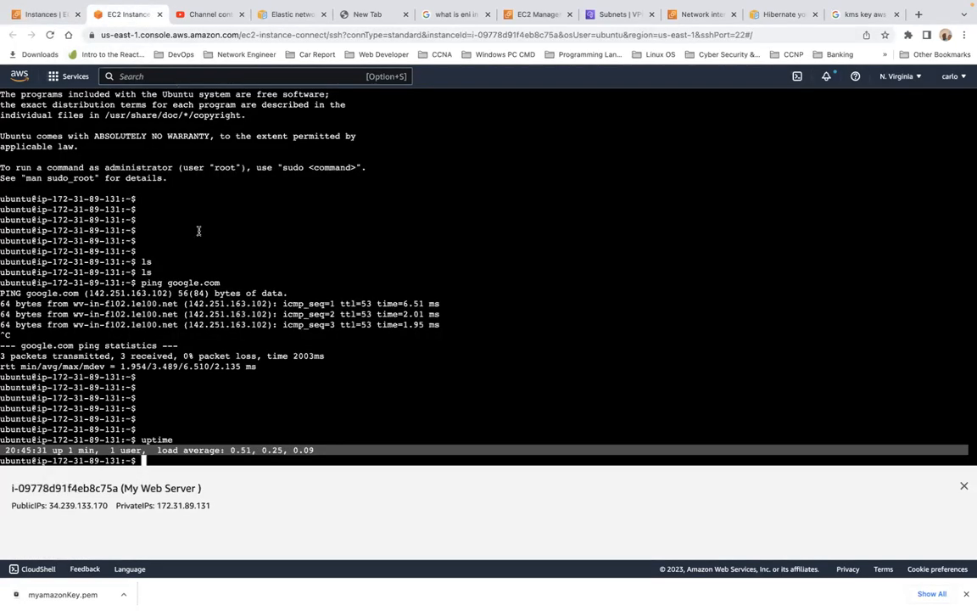
{"action": "left_click", "coordinate": [50, 34]}
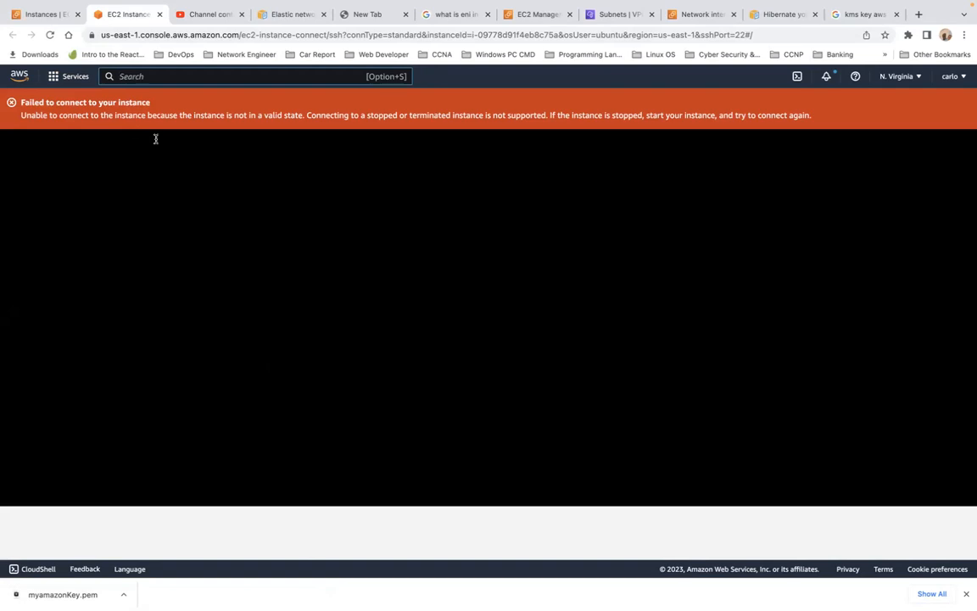
Start the hibernated My Web Server instance.
{"action": "left_click", "coordinate": [42, 15]}
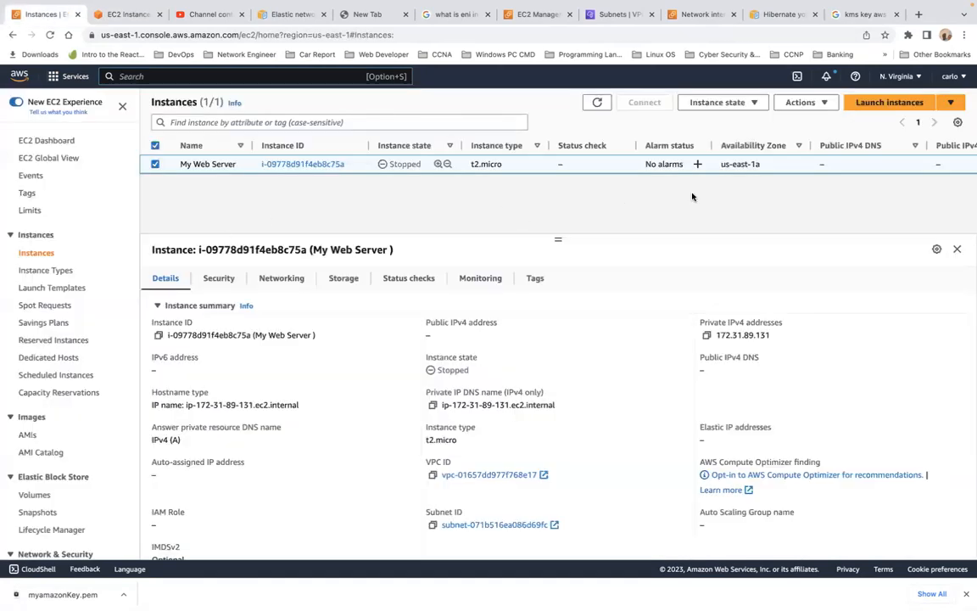
{"action": "left_click", "coordinate": [752, 103]}
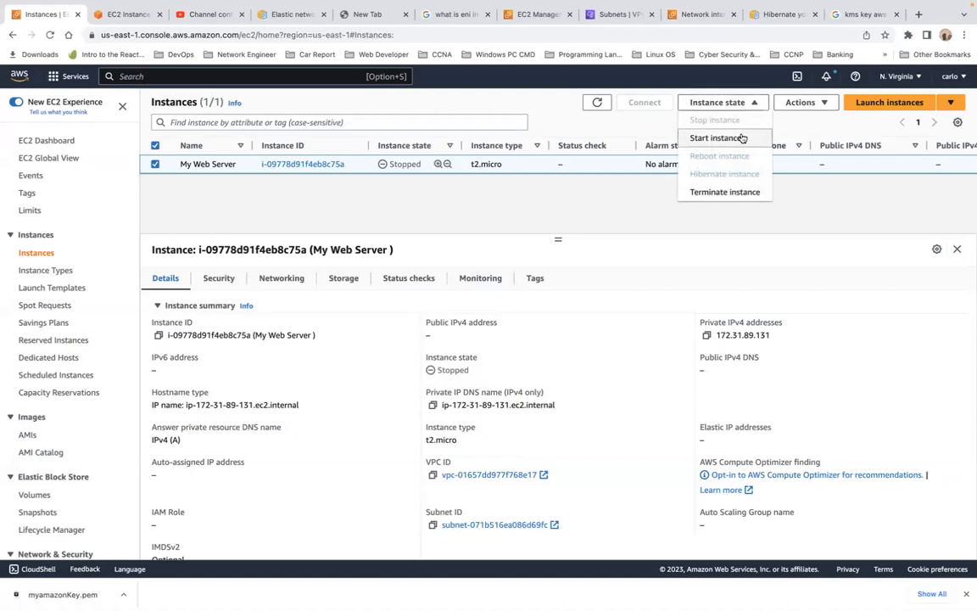
{"action": "left_click", "coordinate": [742, 137]}
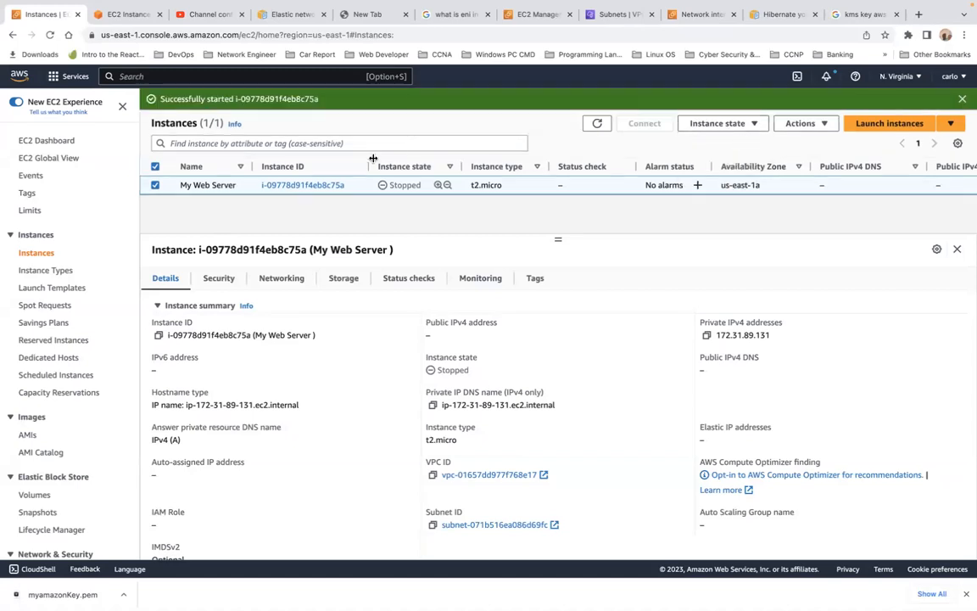
Refresh the instances list, select My Web Server, and reload the EC2 Instance Connect terminal to reconnect.
{"action": "left_click", "coordinate": [50, 35]}
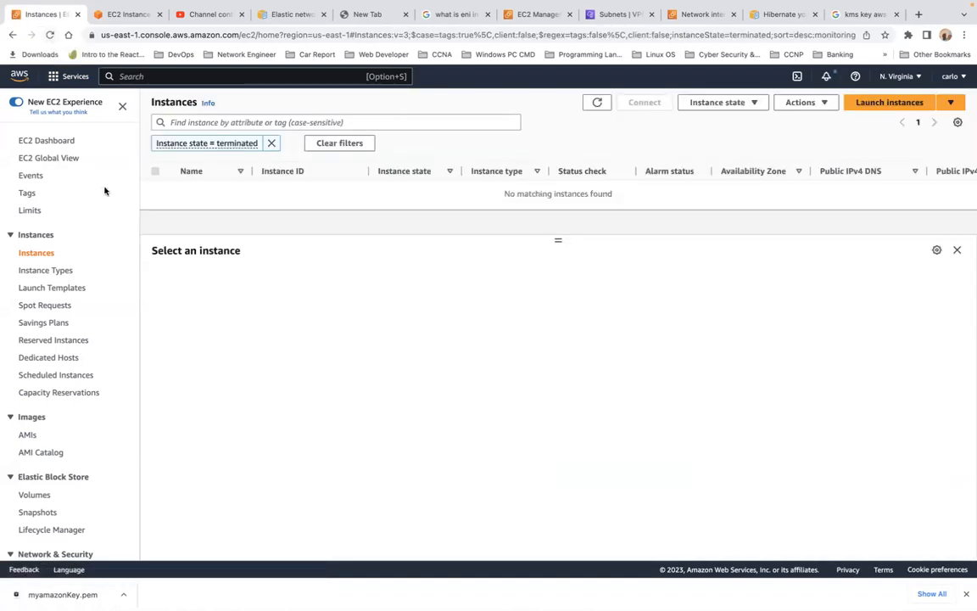
{"action": "left_click", "coordinate": [35, 254]}
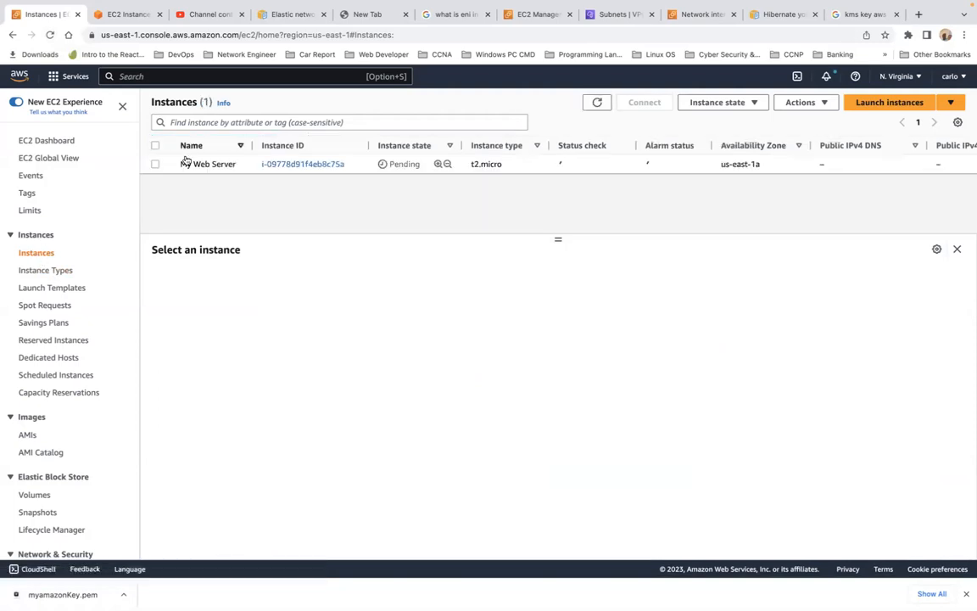
{"action": "left_click", "coordinate": [155, 165]}
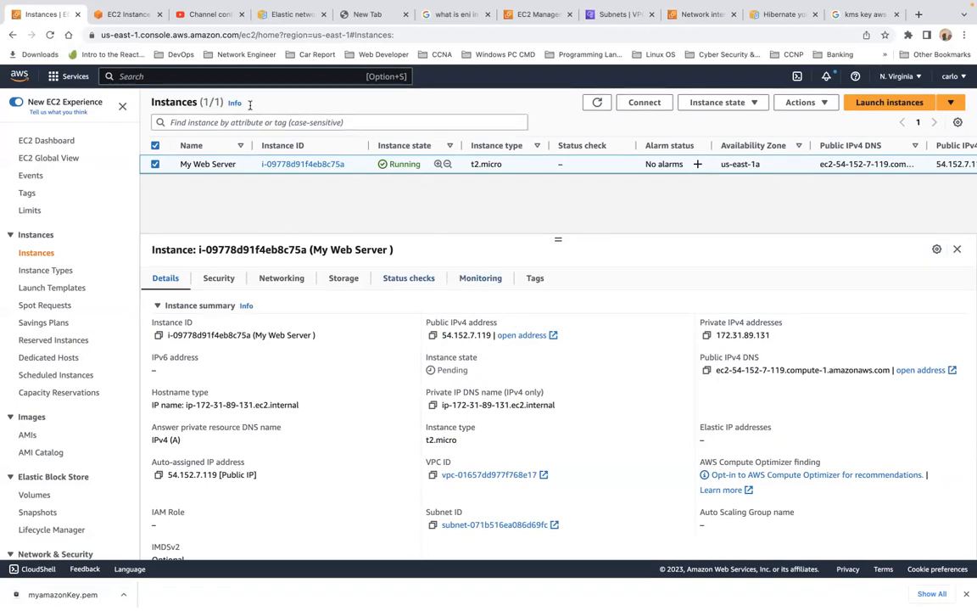
{"action": "left_click", "coordinate": [131, 14]}
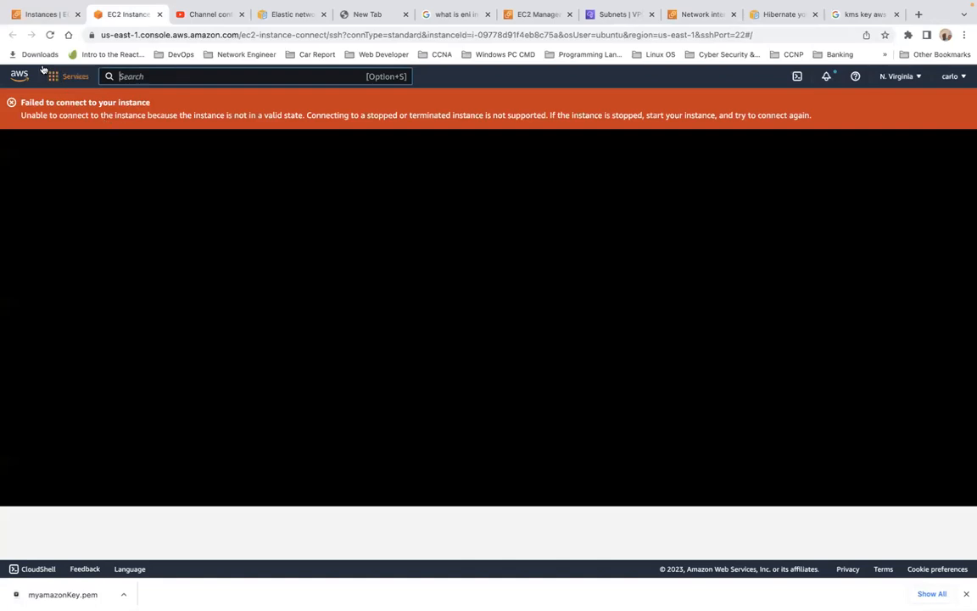
{"action": "left_click", "coordinate": [50, 37]}
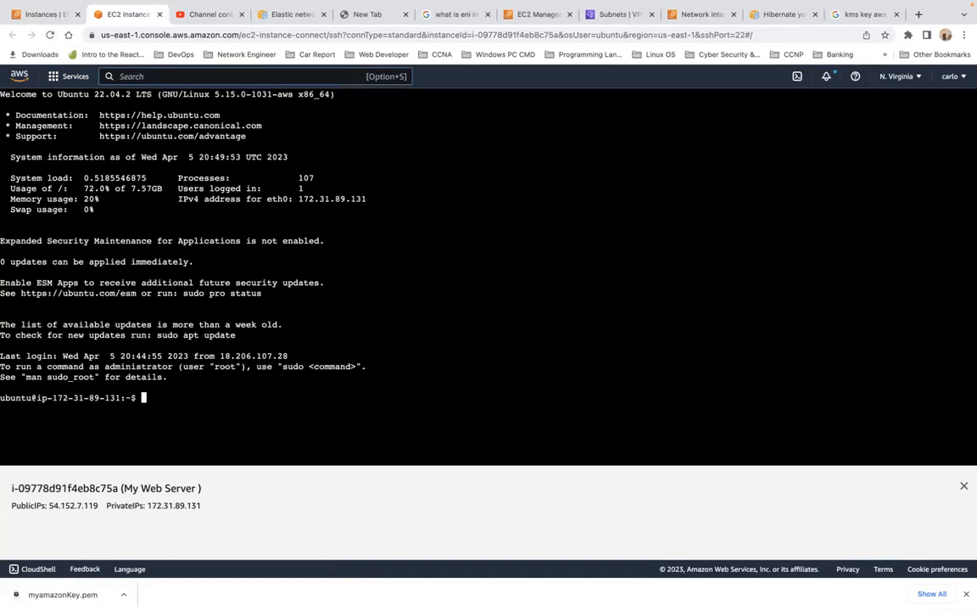
Run uptime again on the resumed instance and highlight its output.
{"action": "type", "text": "uptime"}
{"action": "key", "text": "Return"}
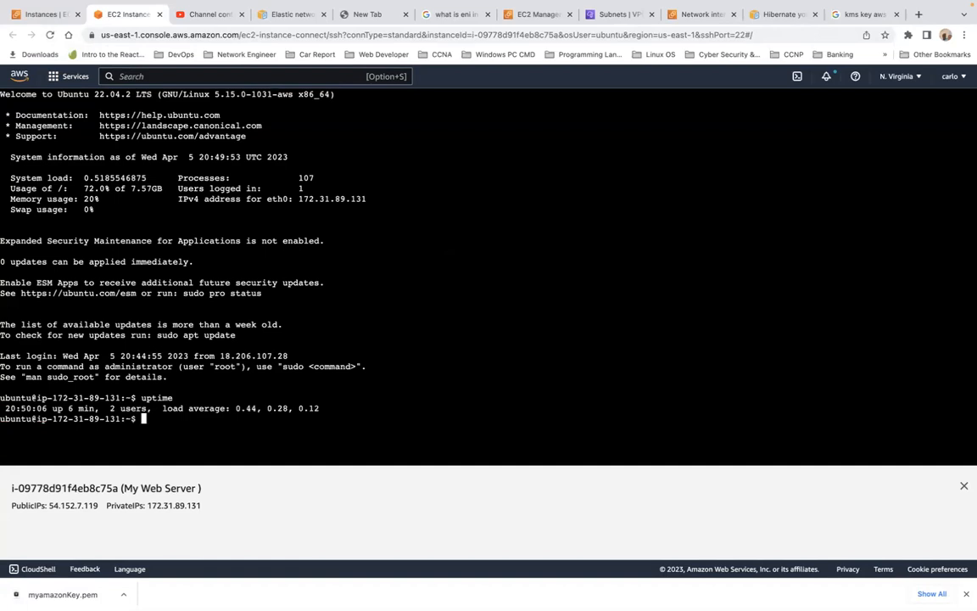
{"action": "left_click_drag", "start_coordinate": [5, 408], "coordinate": [36, 409]}
{"action": "triple_click", "coordinate": [37, 410]}
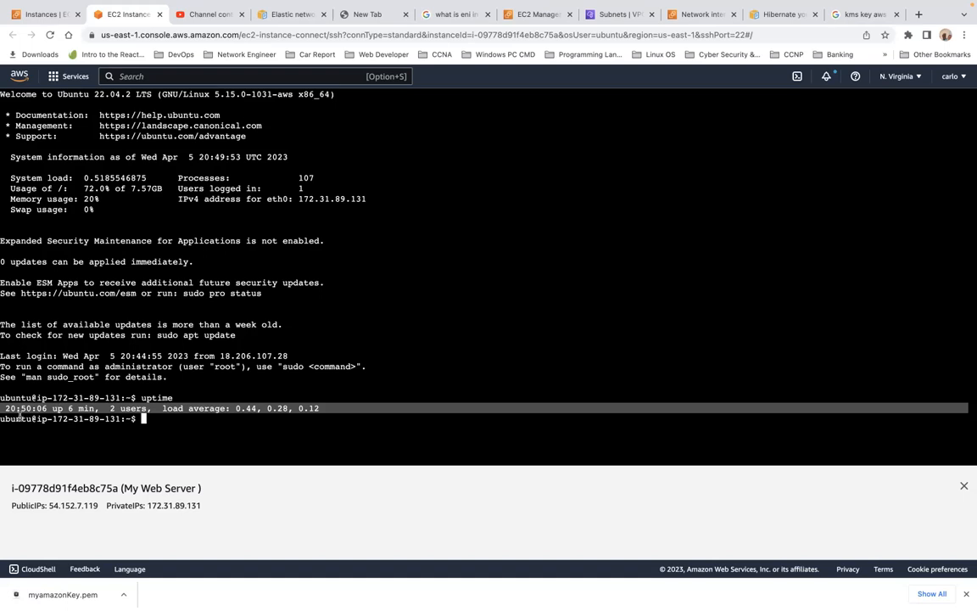
{"action": "left_click", "coordinate": [105, 409]}
{"action": "triple_click", "coordinate": [106, 409]}
{"action": "mouse_move", "coordinate": [548, 17]}
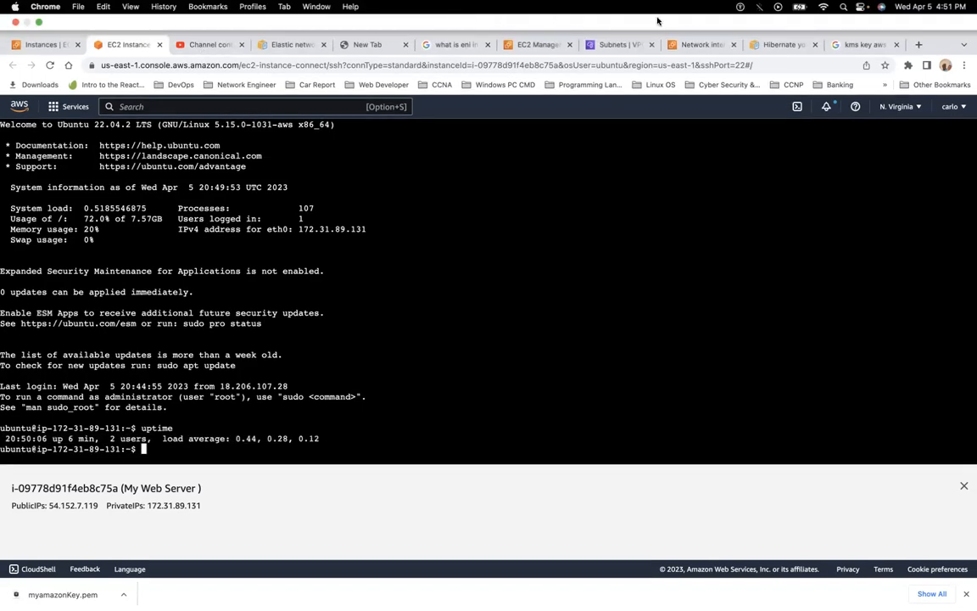